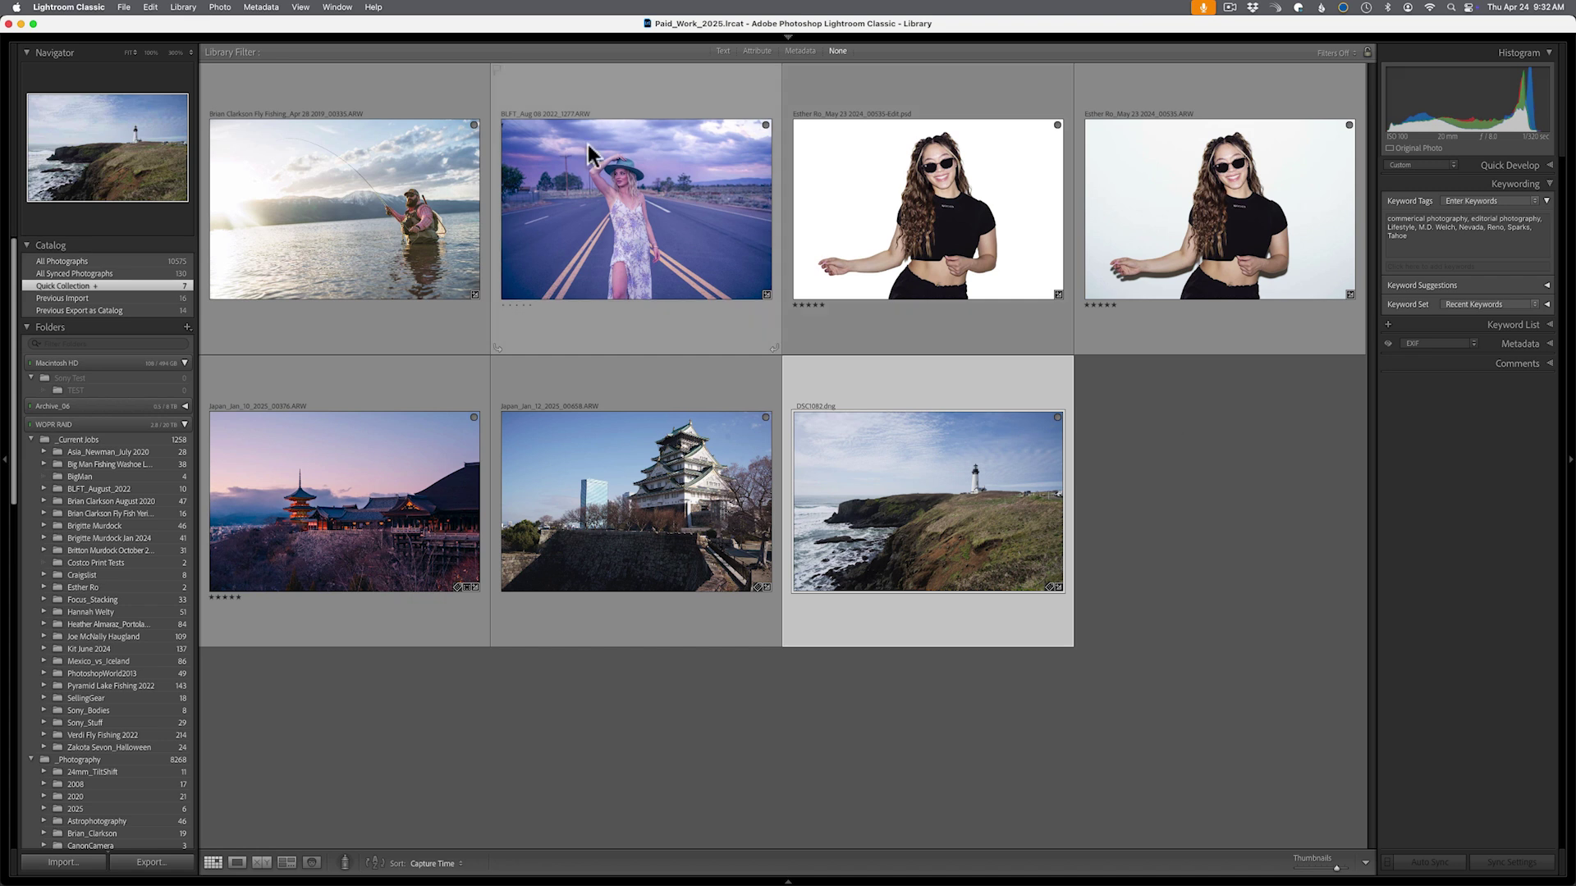
View Lightroom Classic's version and credits information, then close that window
{"action": "left_click", "coordinate": [51, 8]}
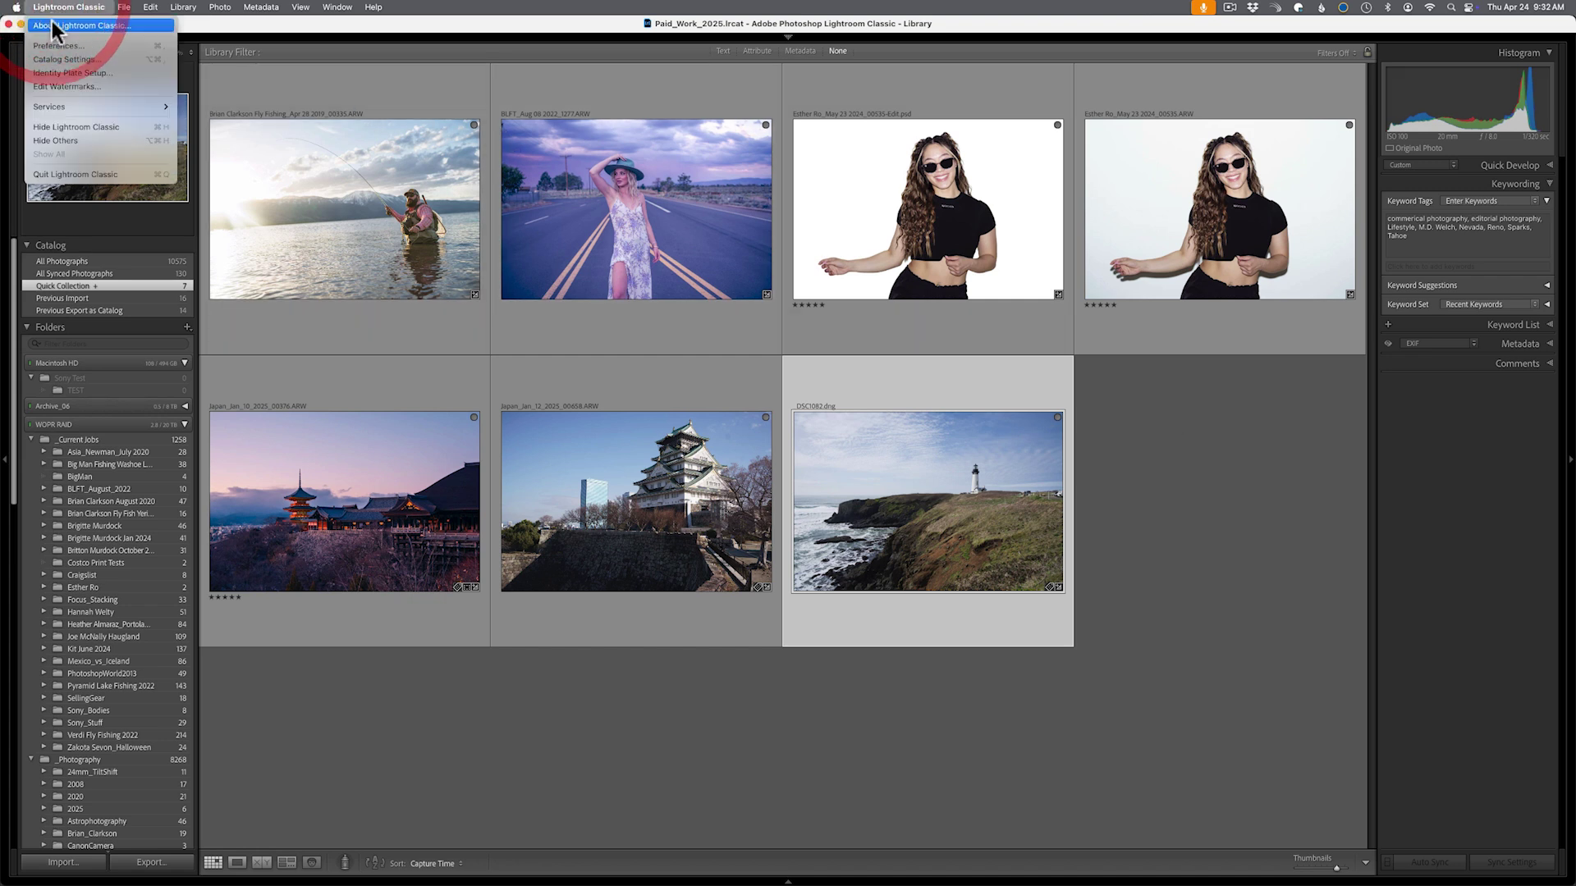
{"action": "left_click", "coordinate": [66, 25]}
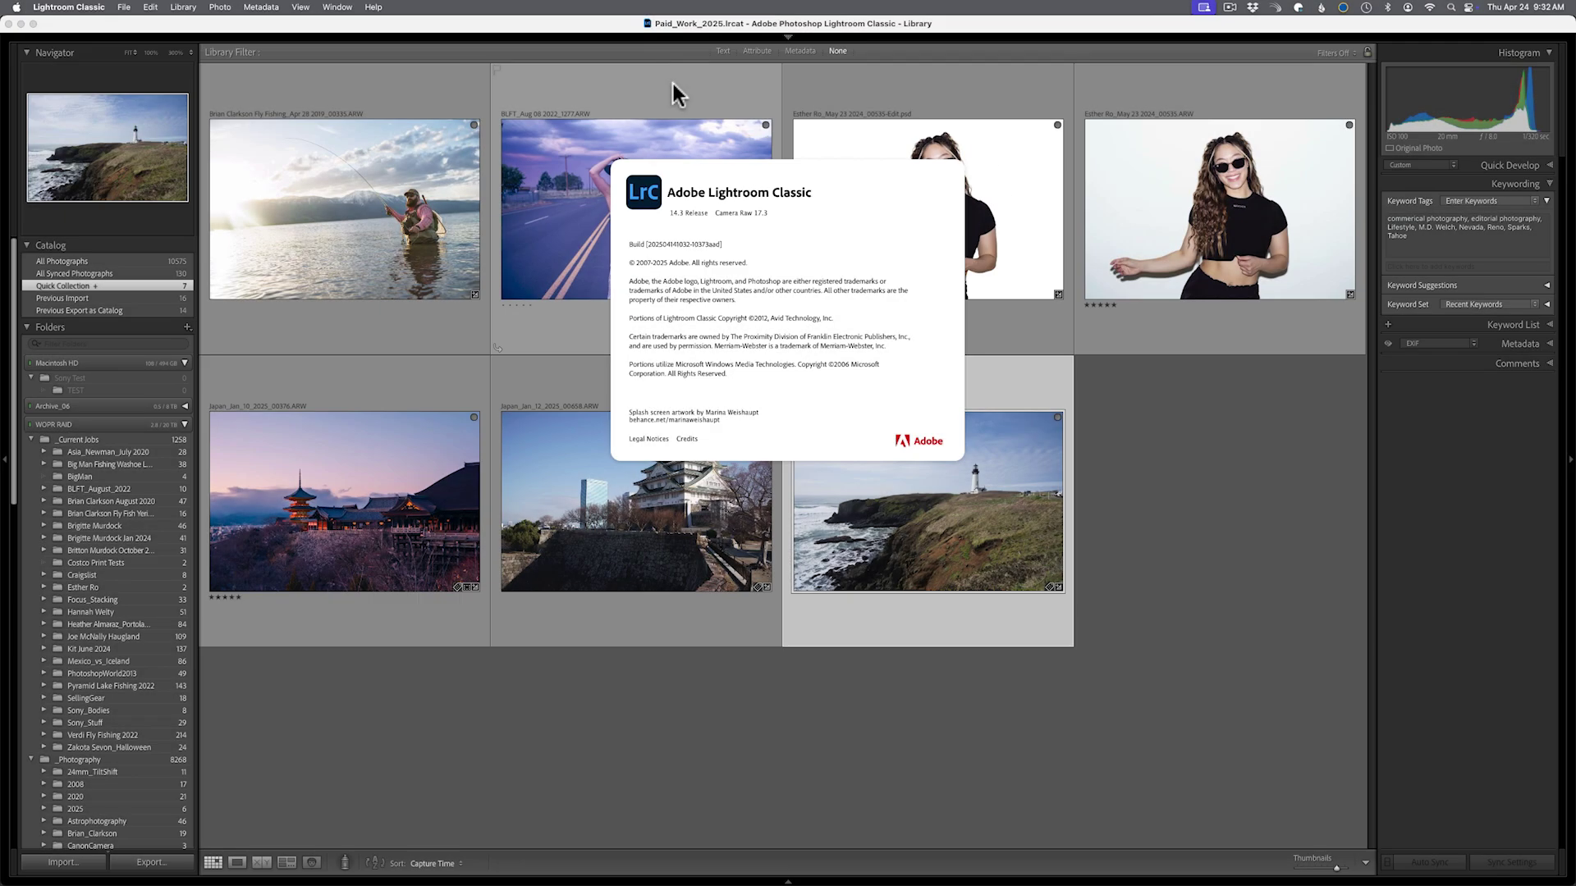
{"action": "left_click", "coordinate": [1192, 561]}
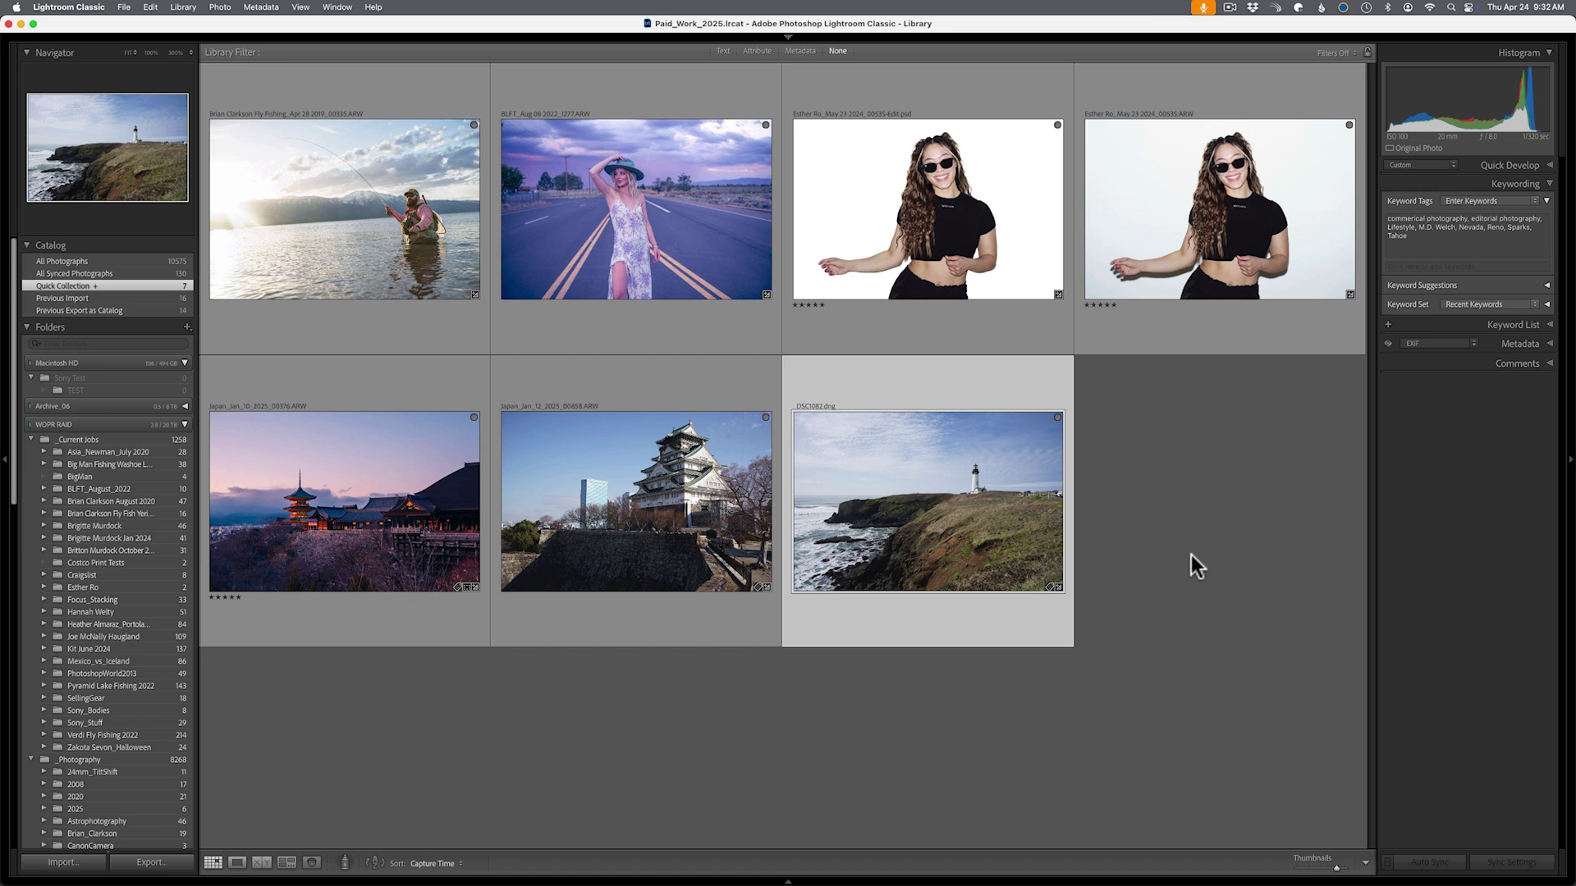
Clear the photo selection and bring up the File menu's Open Recent catalog list
{"action": "left_click", "coordinate": [1148, 517]}
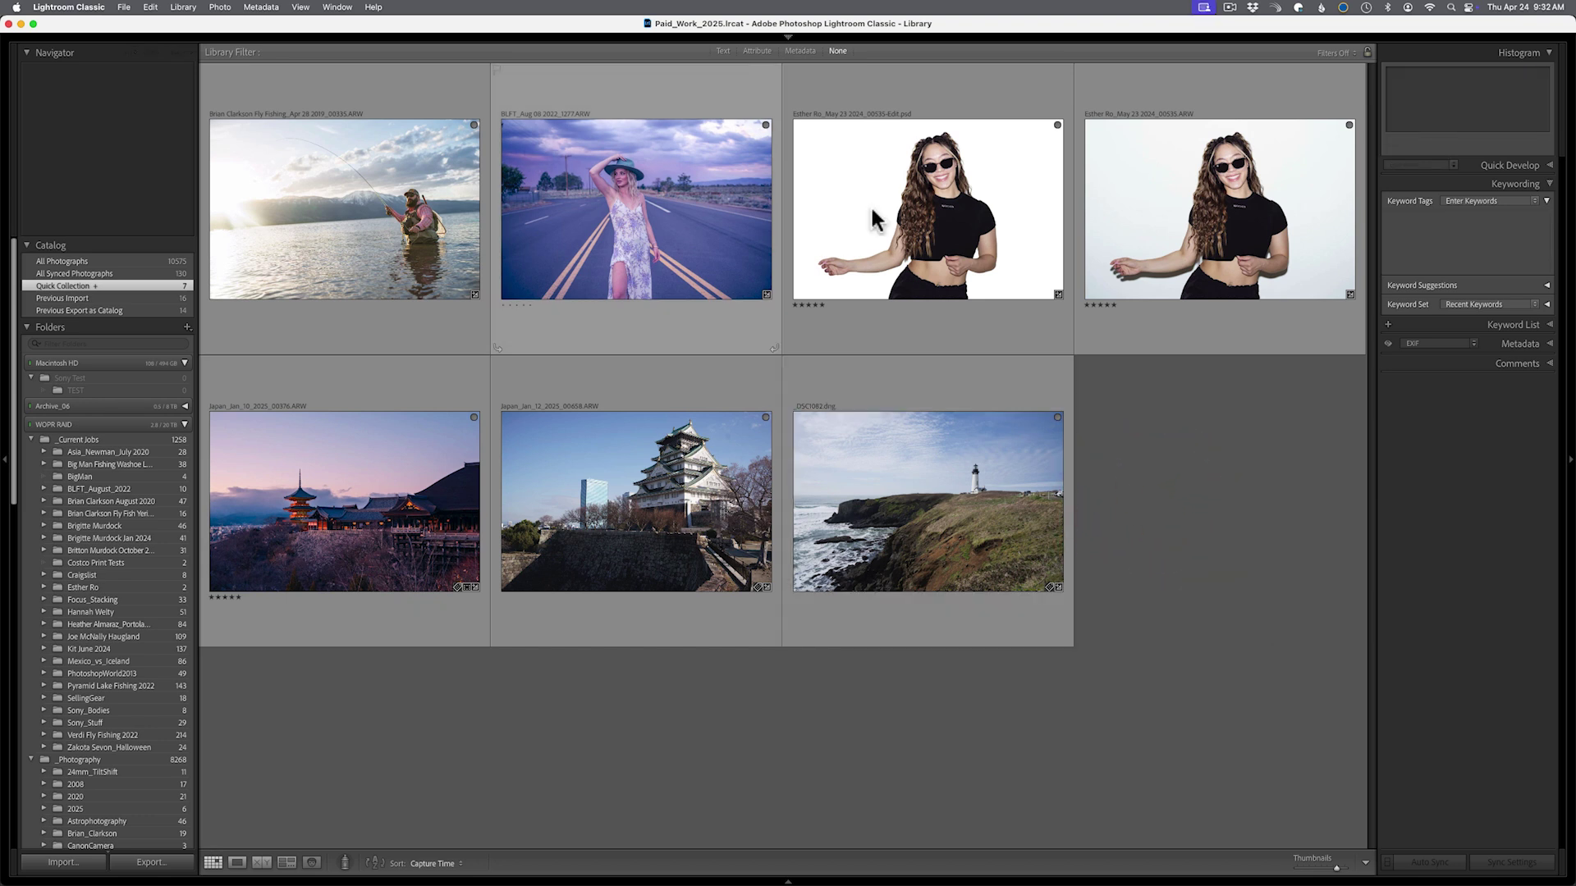
{"action": "left_click", "coordinate": [1122, 401]}
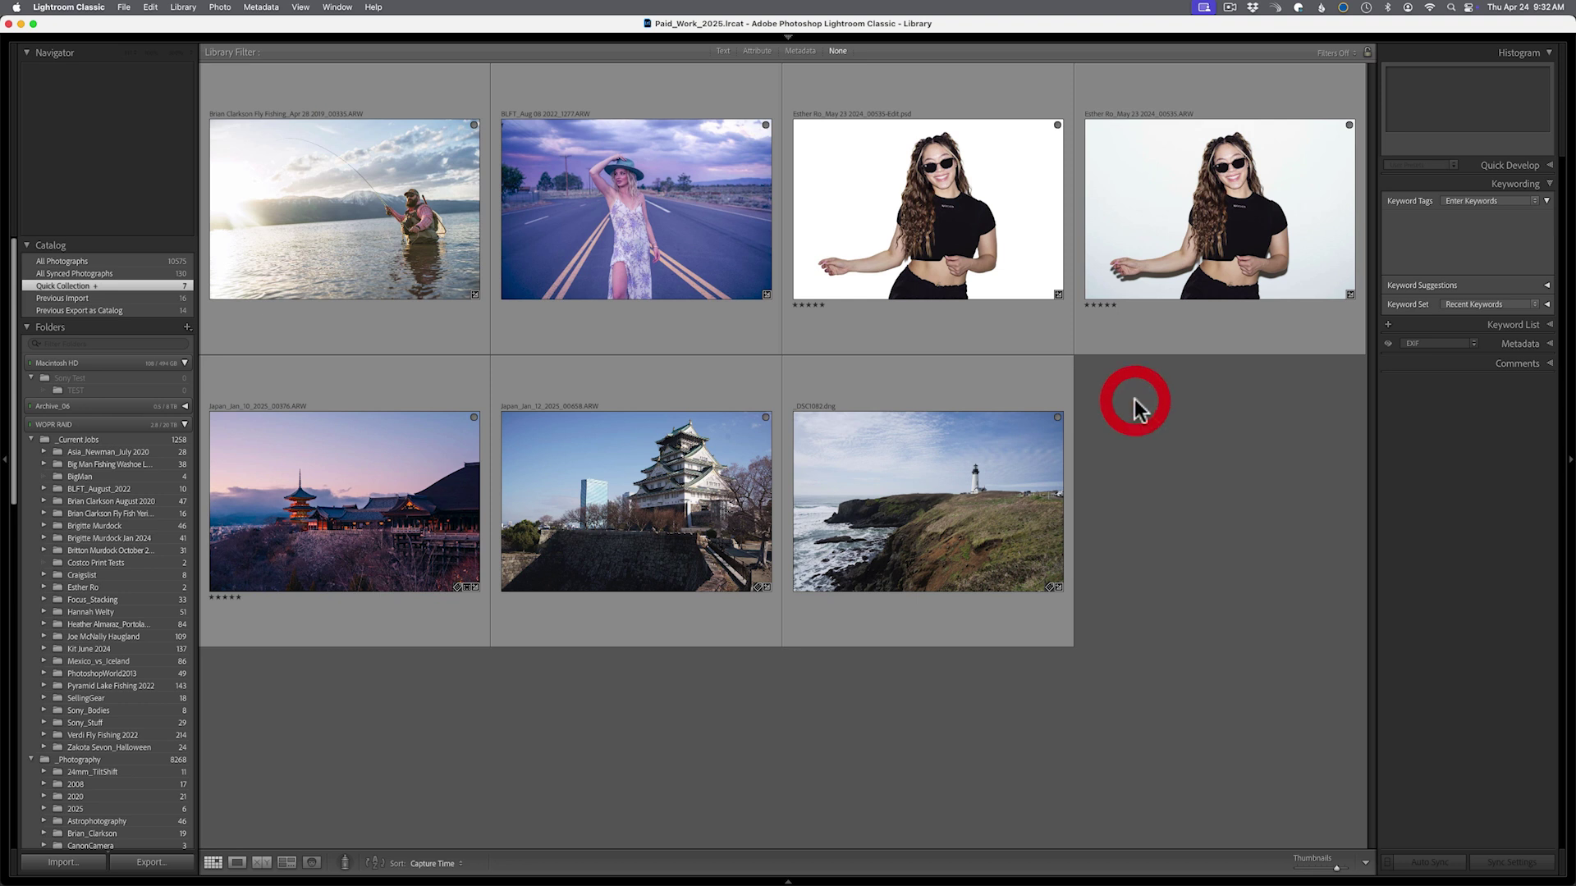
{"action": "left_click", "coordinate": [126, 7]}
{"action": "mouse_move", "coordinate": [136, 59]}
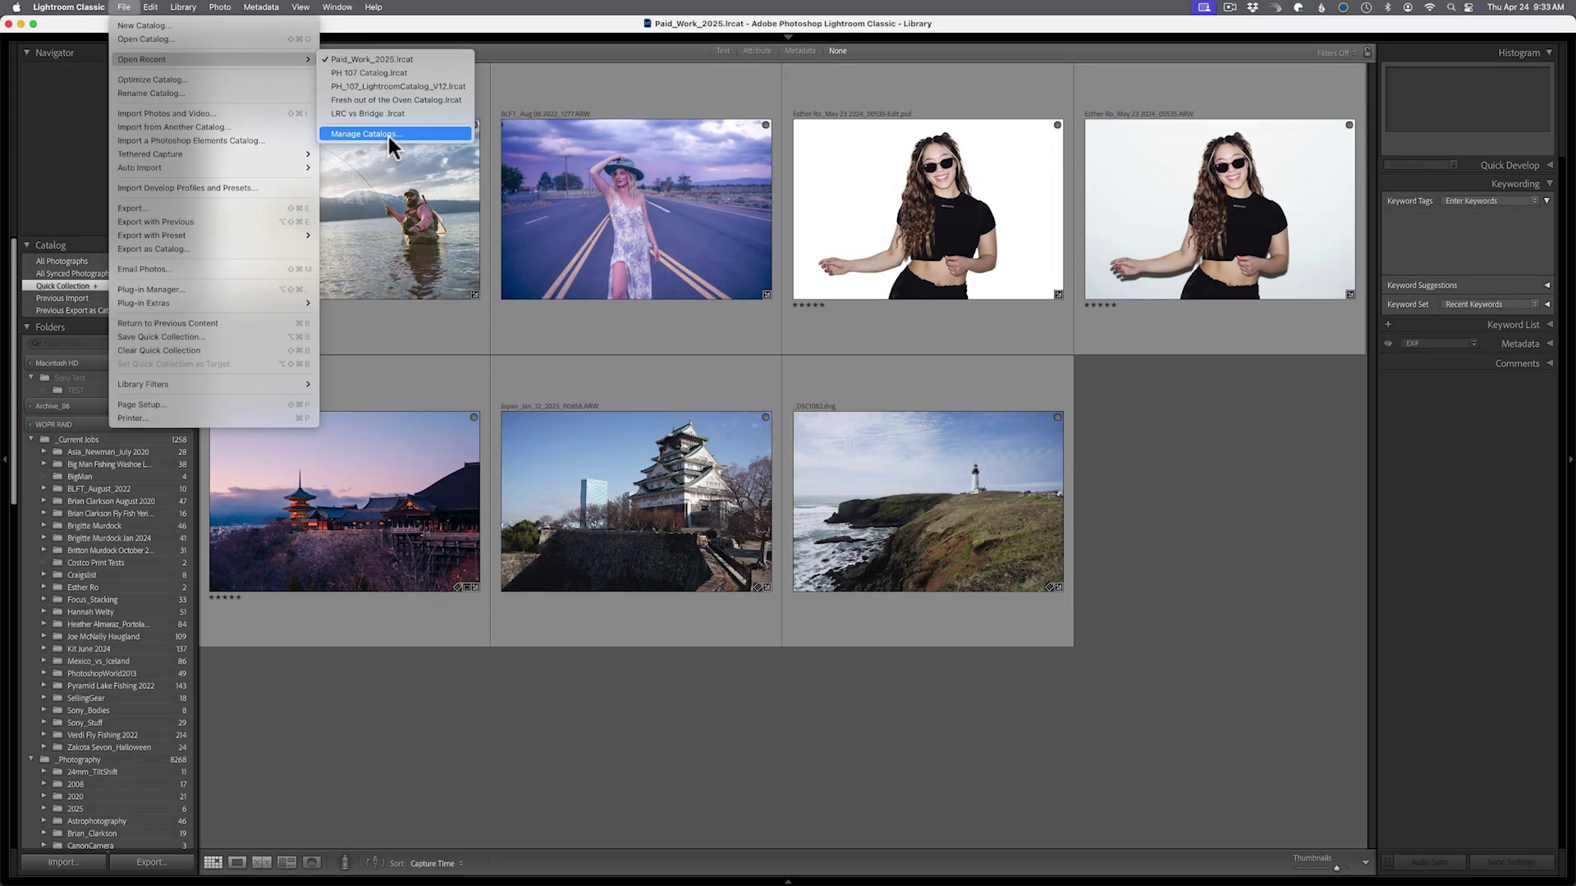
In Manage Recent Catalogs, remove LRC vs Bridge from the recents list, confirm, and close the dialog
{"action": "left_click", "coordinate": [654, 302]}
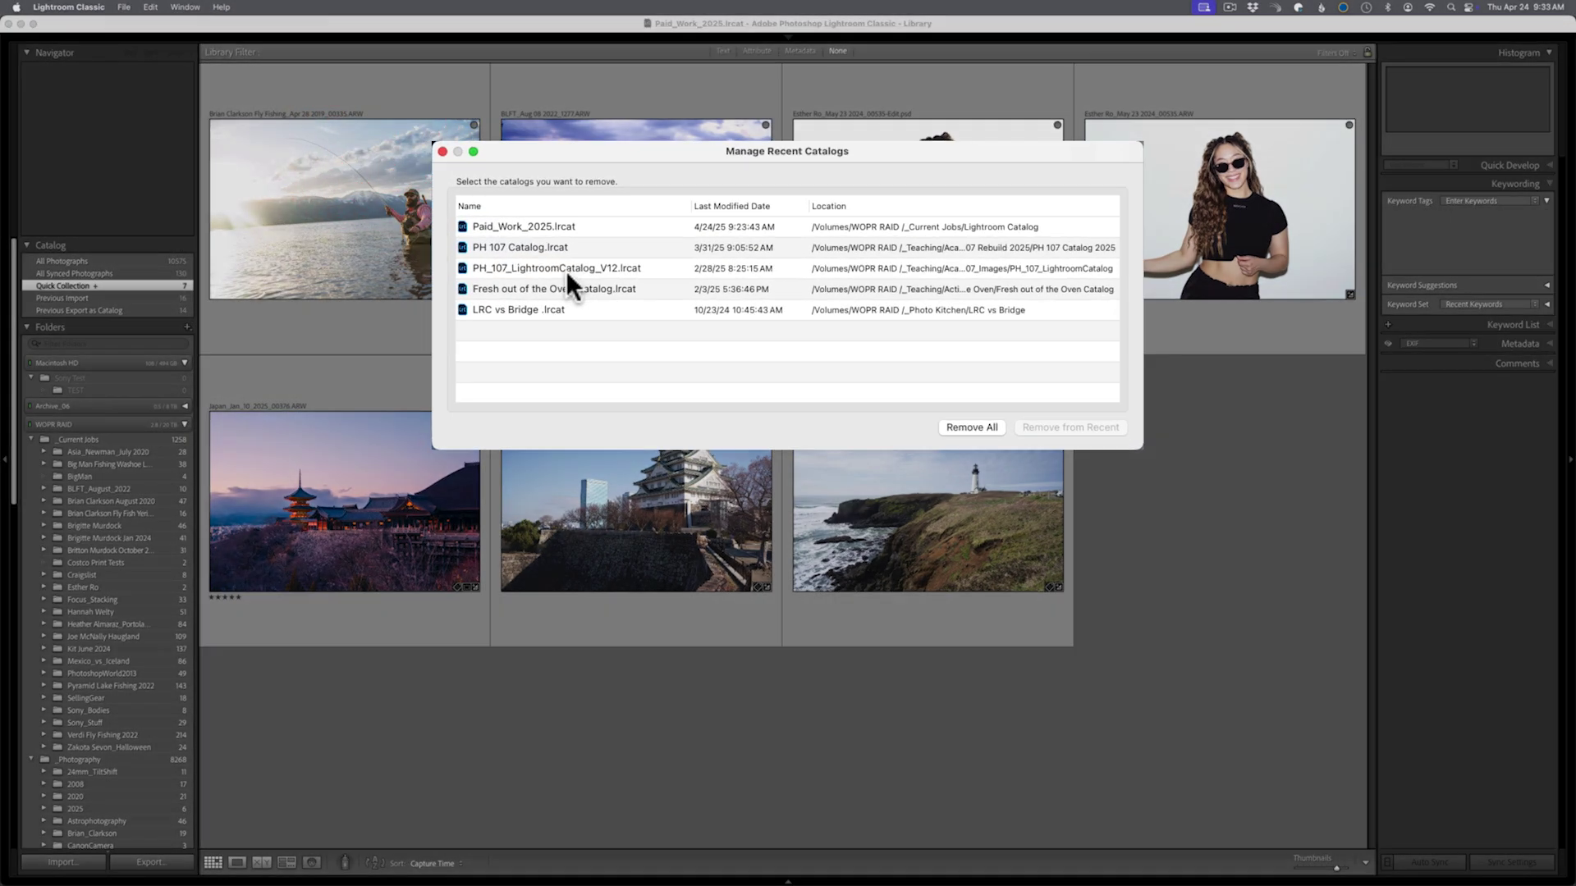
{"action": "left_click", "coordinate": [608, 273]}
{"action": "left_click", "coordinate": [596, 290]}
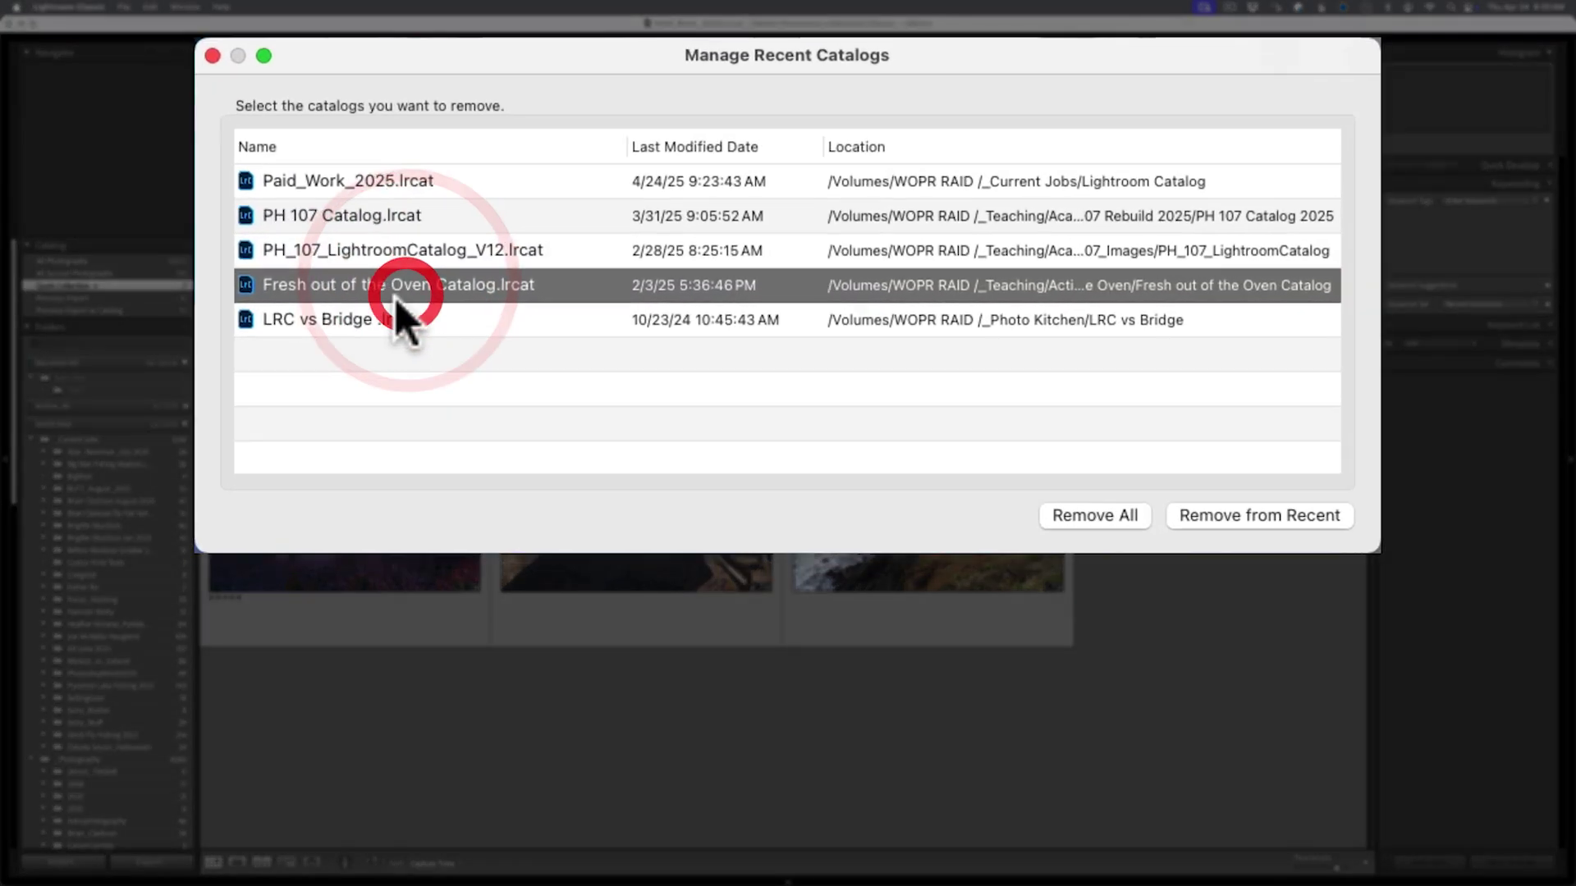
{"action": "left_click", "coordinate": [594, 307]}
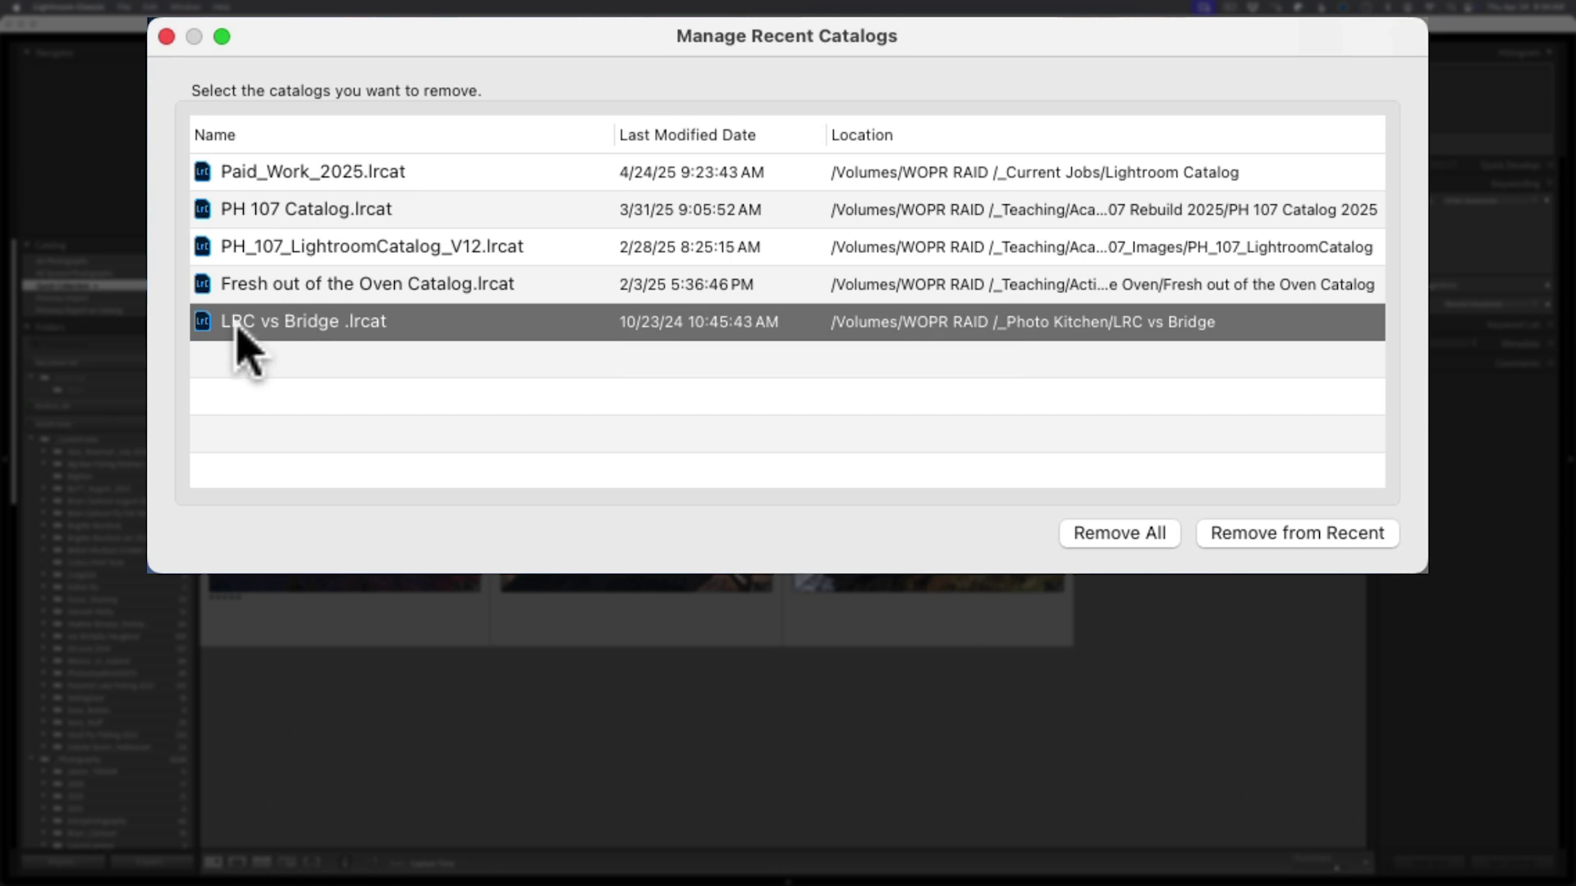
{"action": "left_click", "coordinate": [1288, 535]}
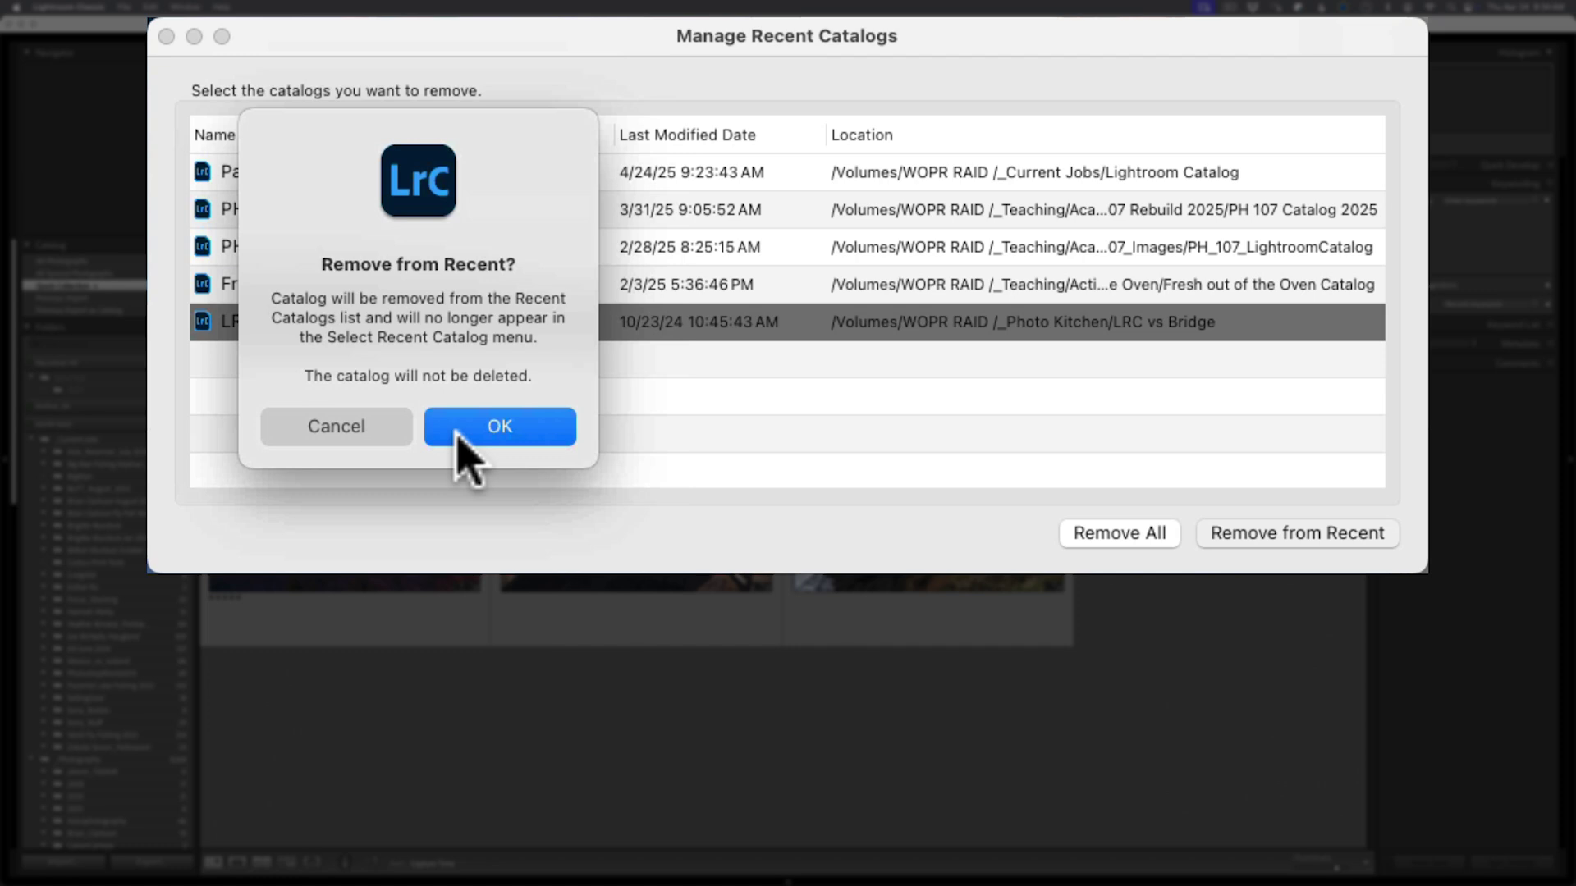
{"action": "left_click", "coordinate": [469, 439]}
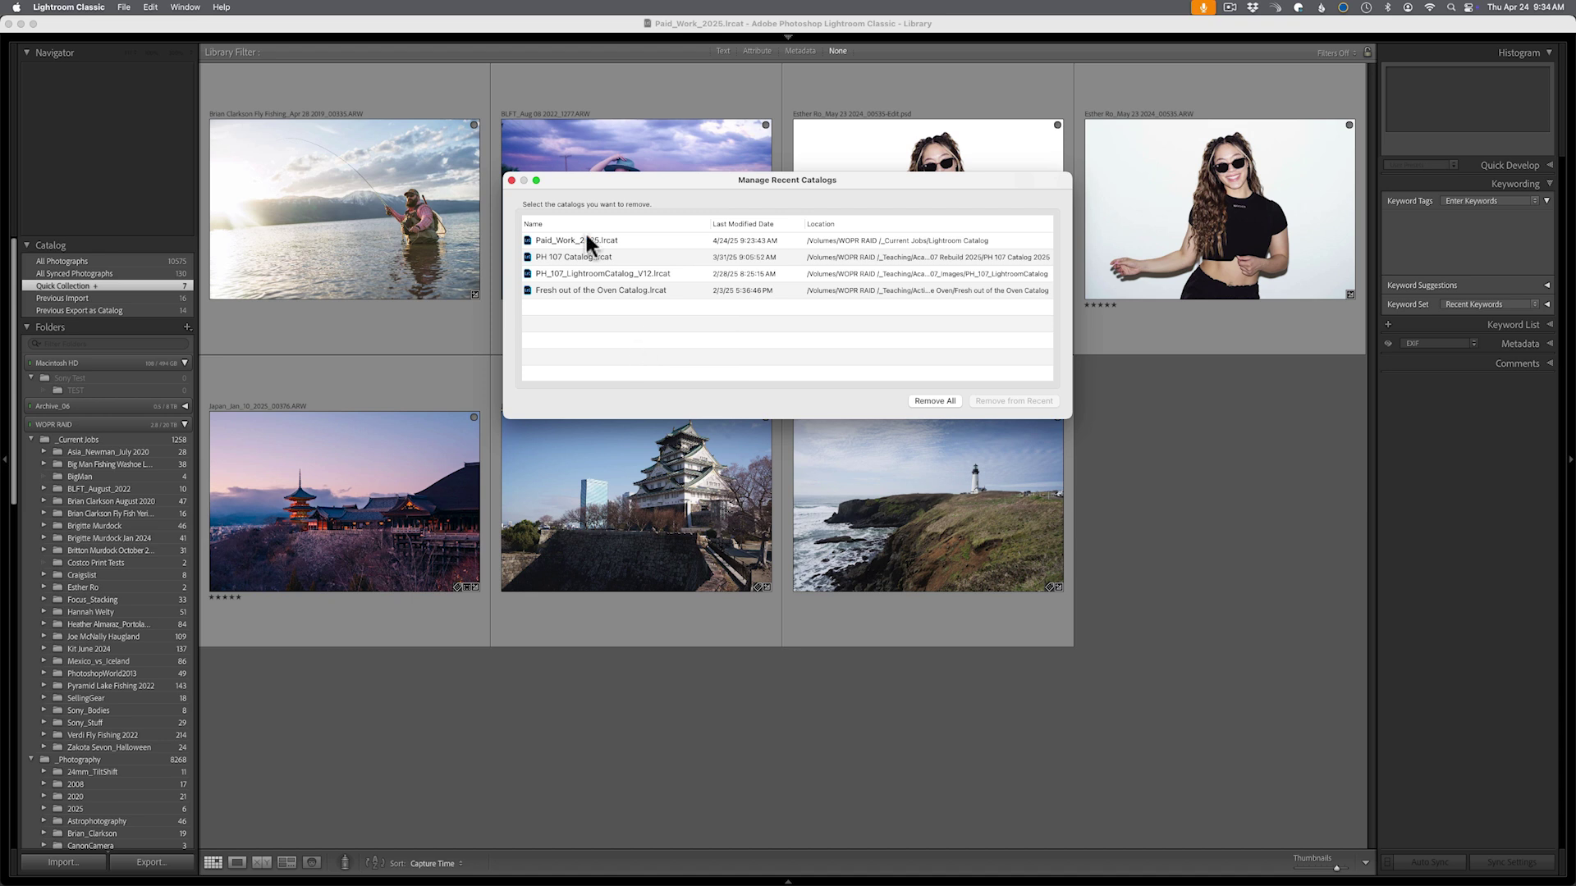
{"action": "left_click", "coordinate": [509, 180]}
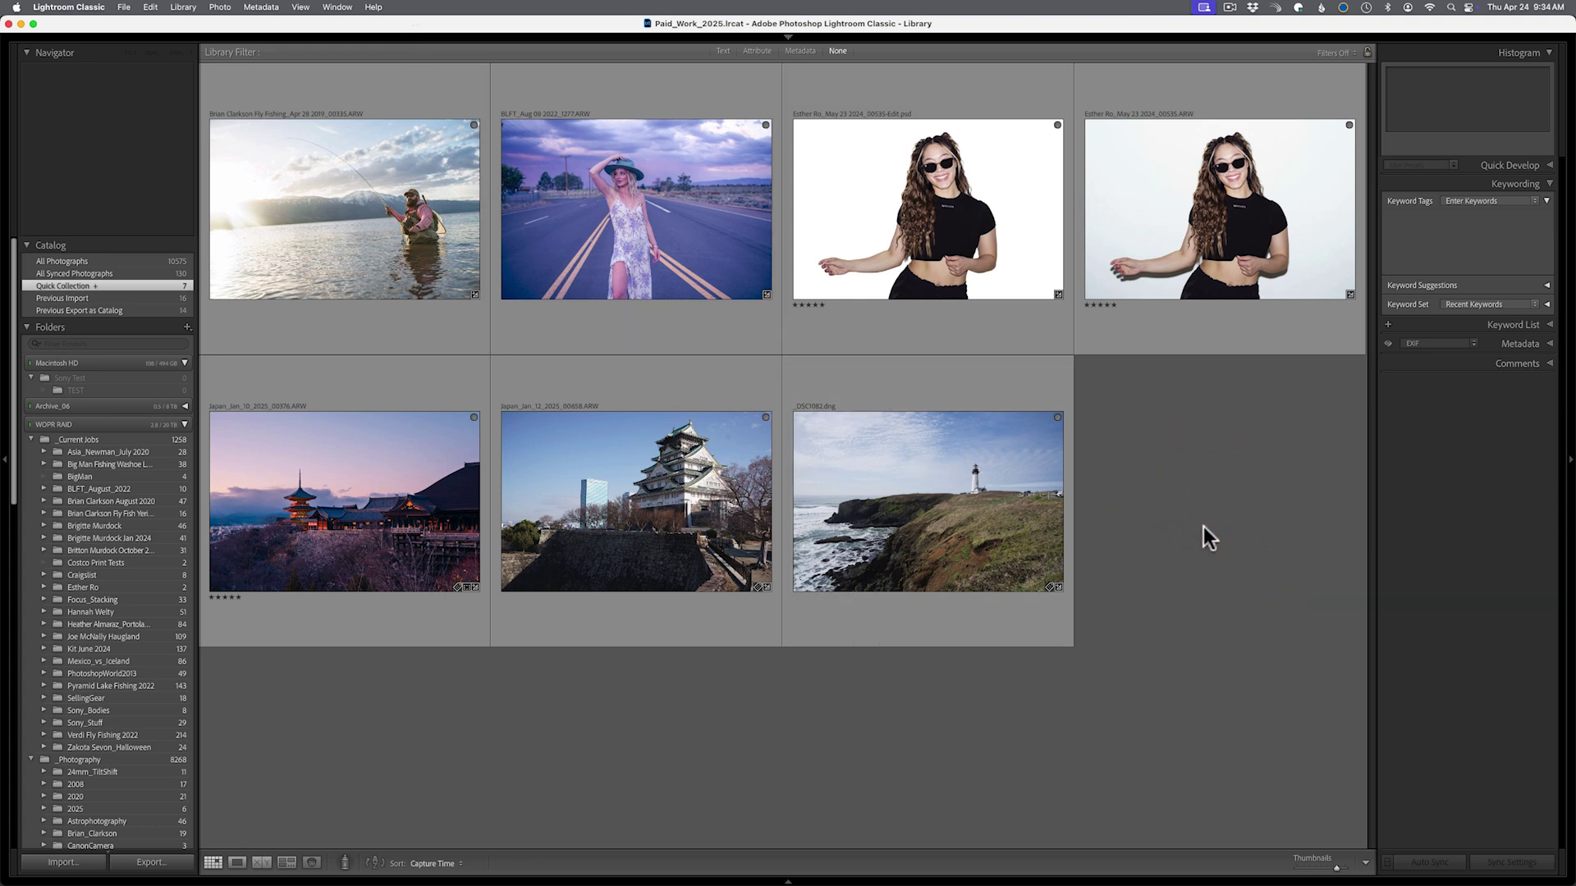
{"action": "left_click", "coordinate": [937, 227]}
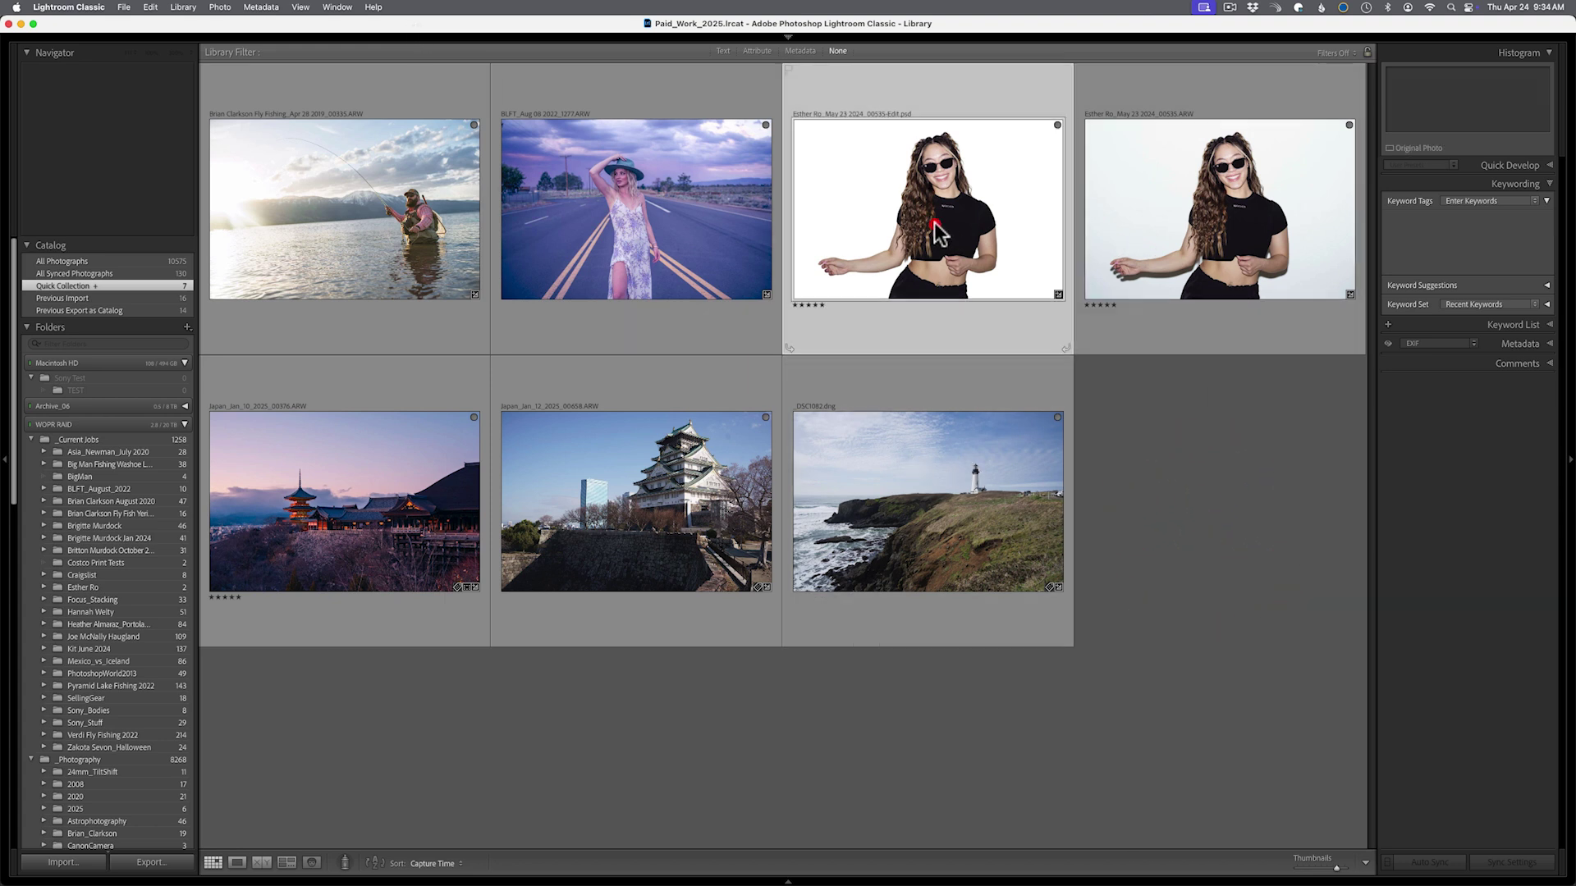
{"action": "left_click", "coordinate": [1160, 231]}
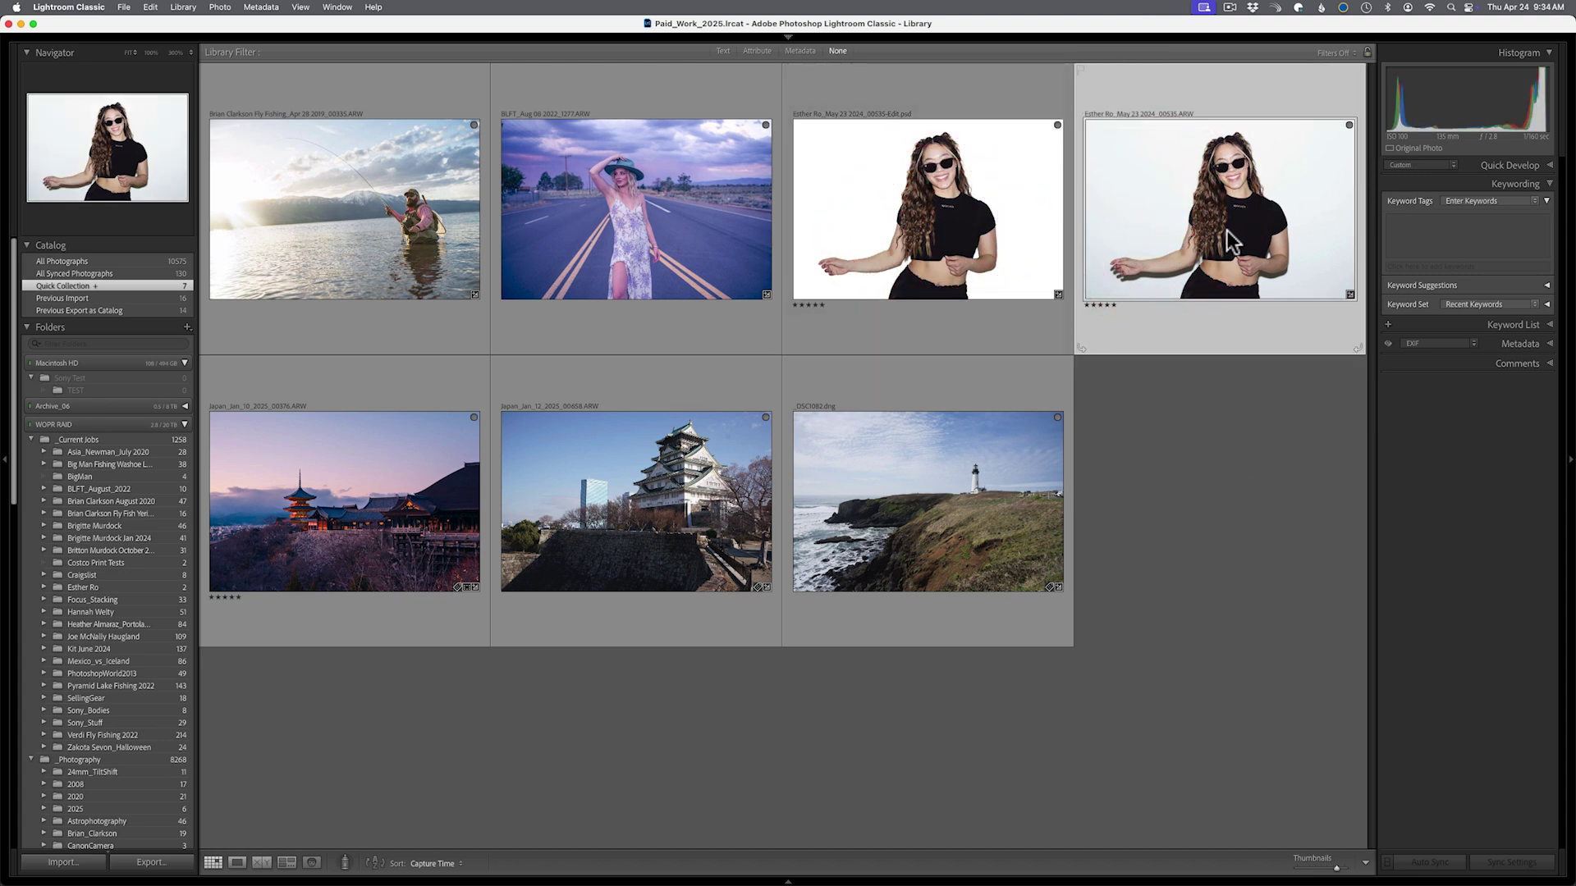
{"action": "double_click", "coordinate": [1229, 236]}
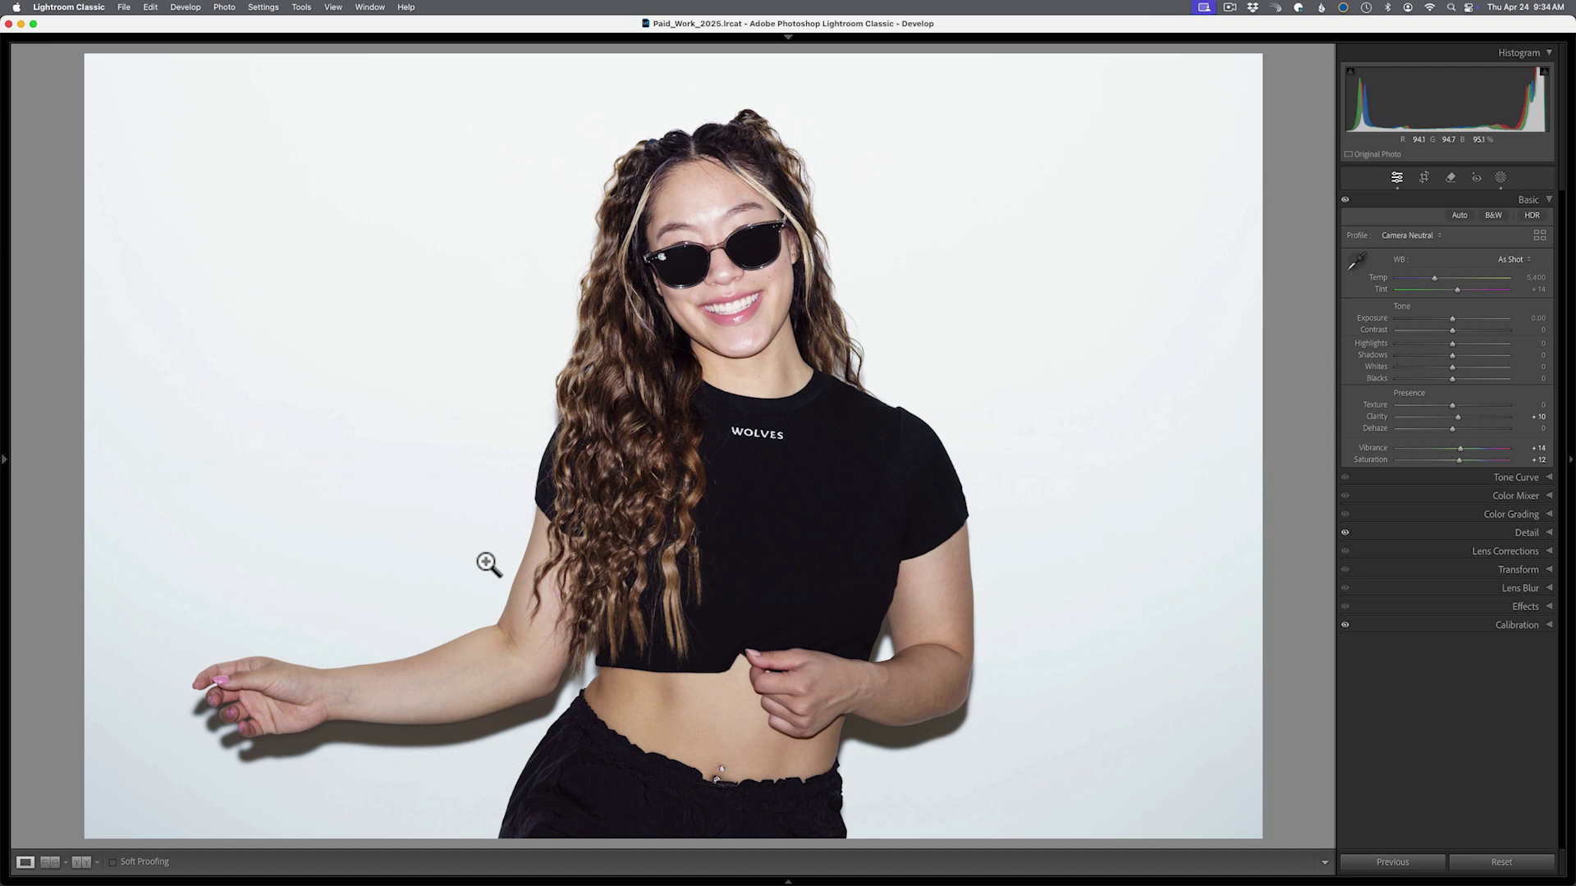
{"action": "key", "text": "g"}
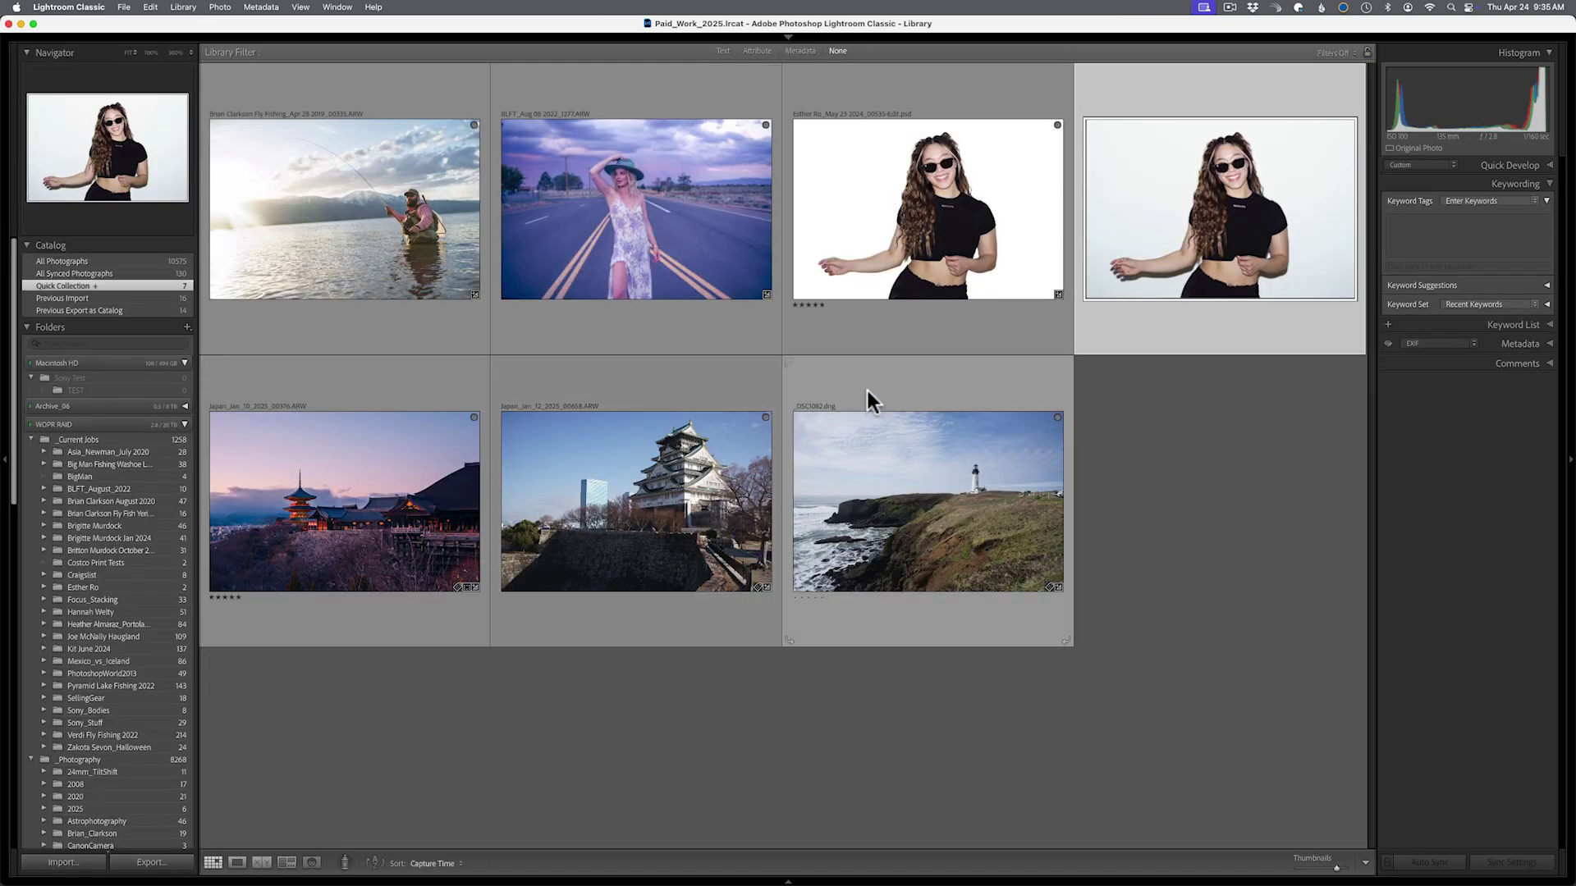
{"action": "left_click", "coordinate": [965, 210]}
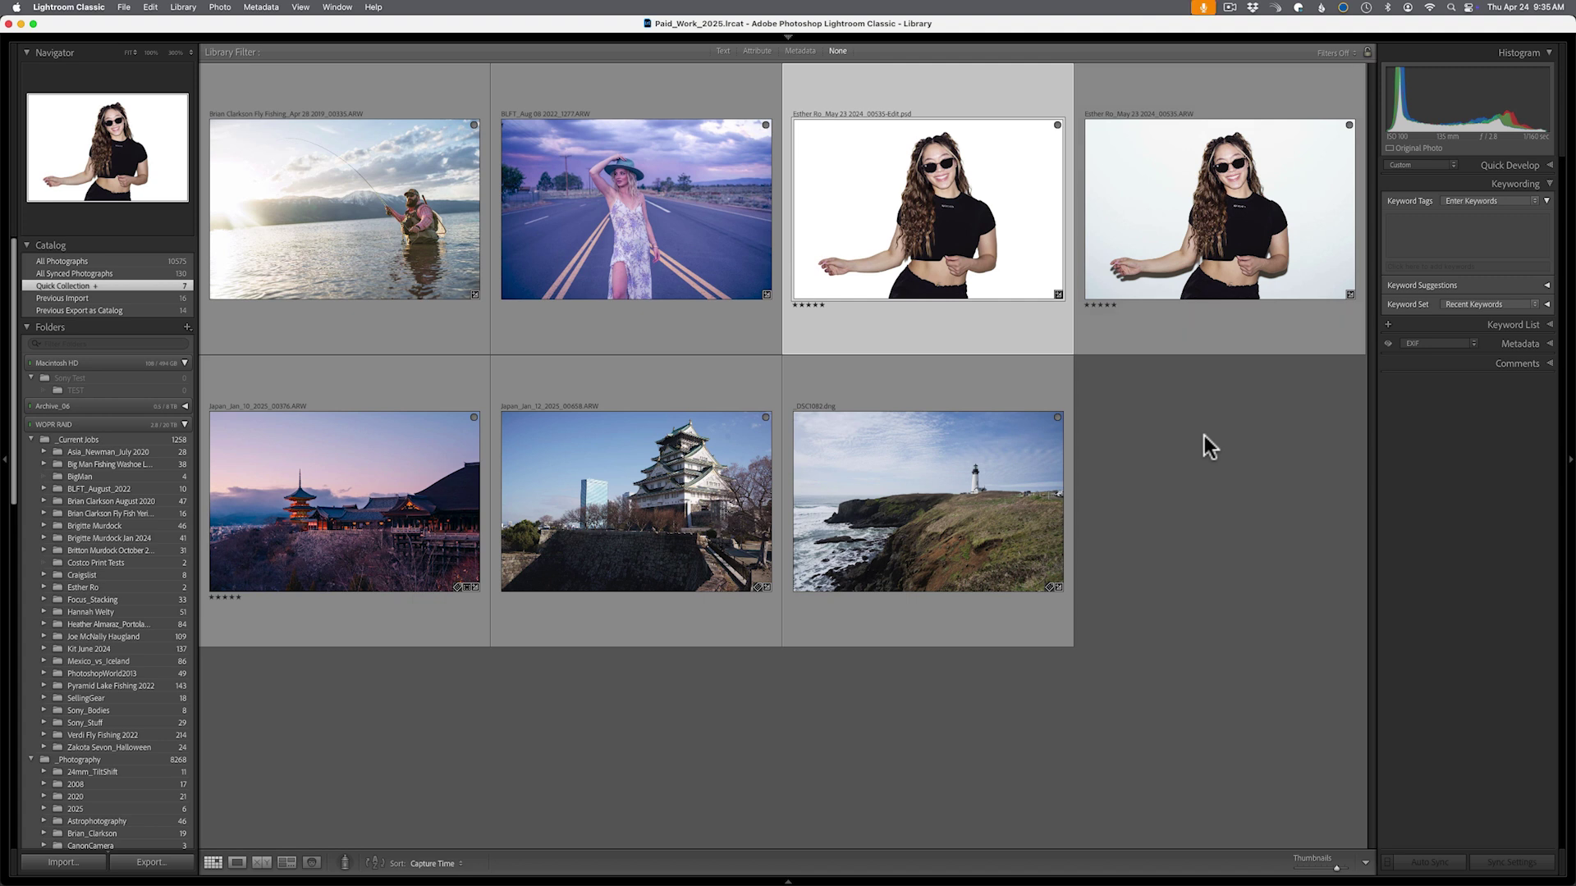
{"action": "key", "text": "d"}
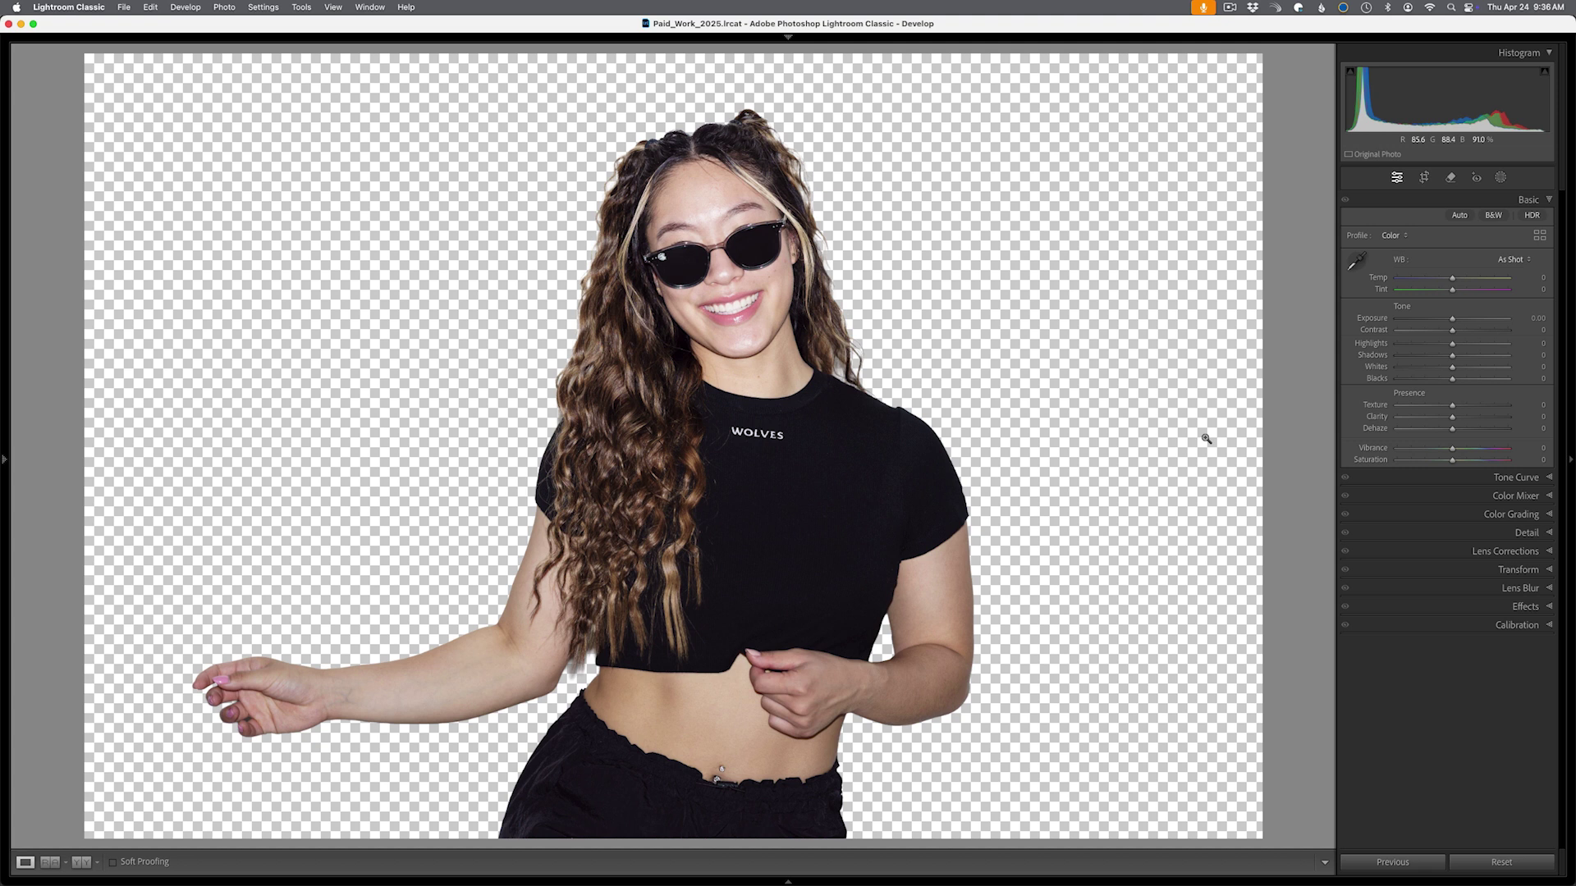
{"action": "key", "text": "g"}
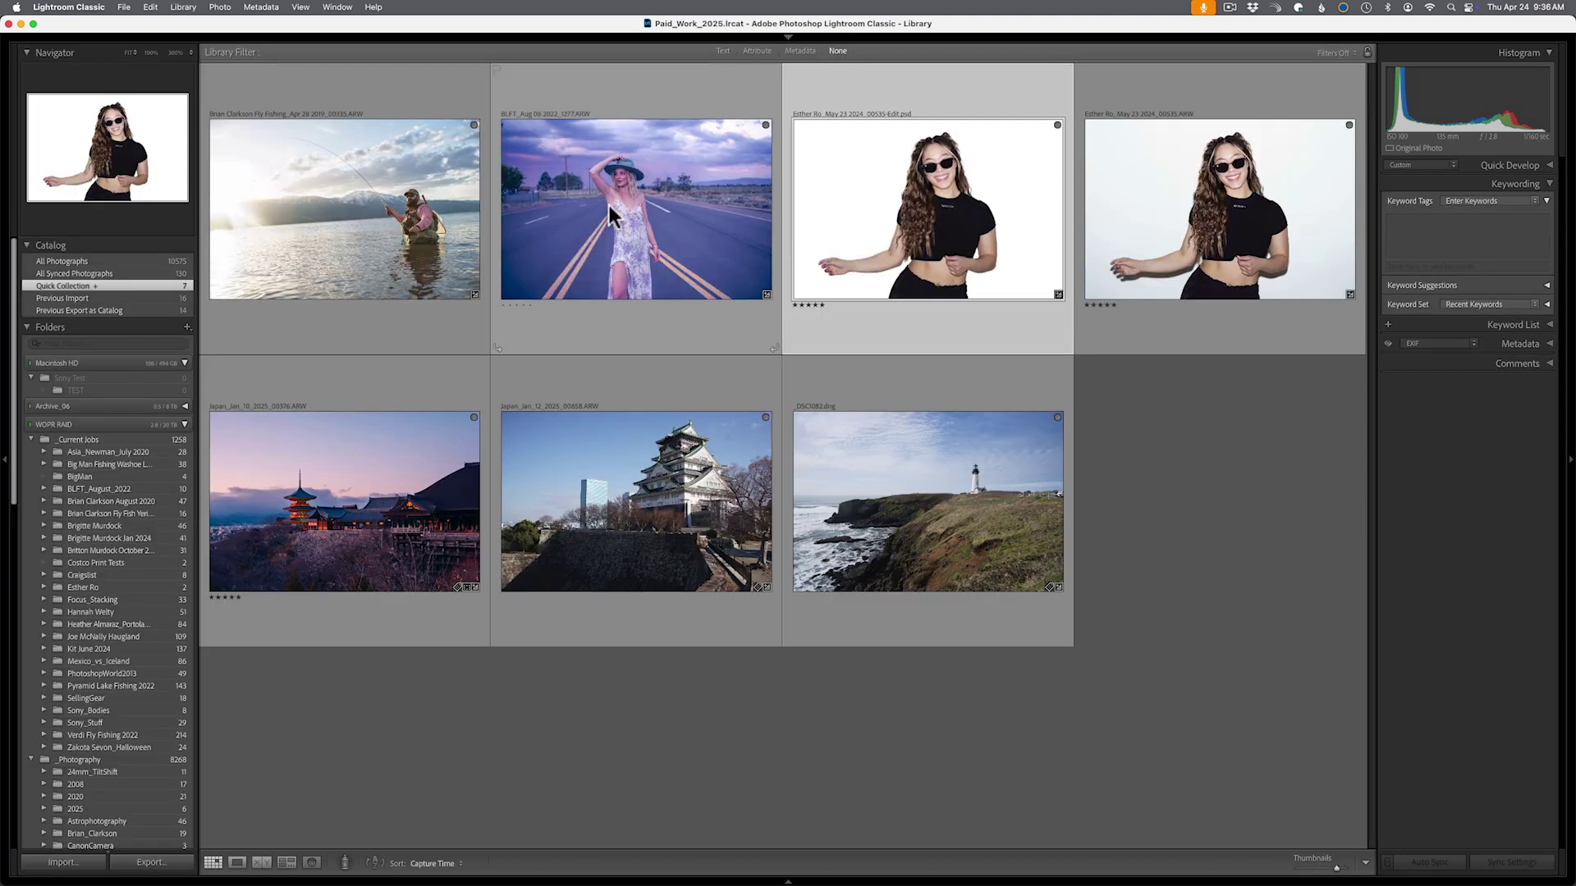
Start the 'Sony Test' tethered capture session with TEST as the initial shot name
{"action": "left_click", "coordinate": [128, 7]}
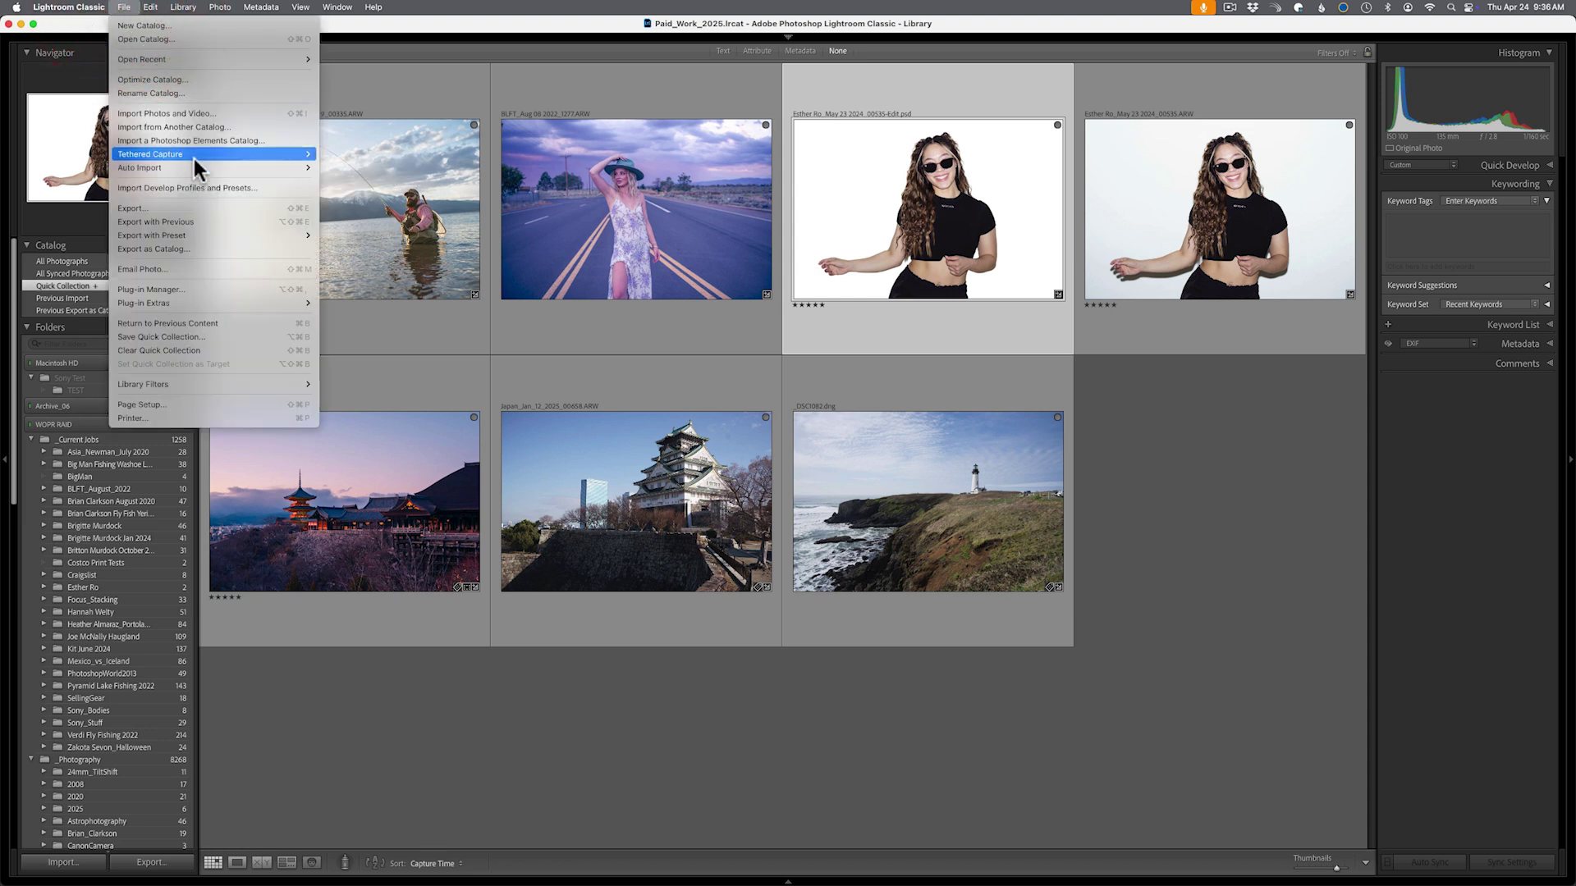
{"action": "mouse_move", "coordinate": [194, 159]}
{"action": "left_click", "coordinate": [345, 154]}
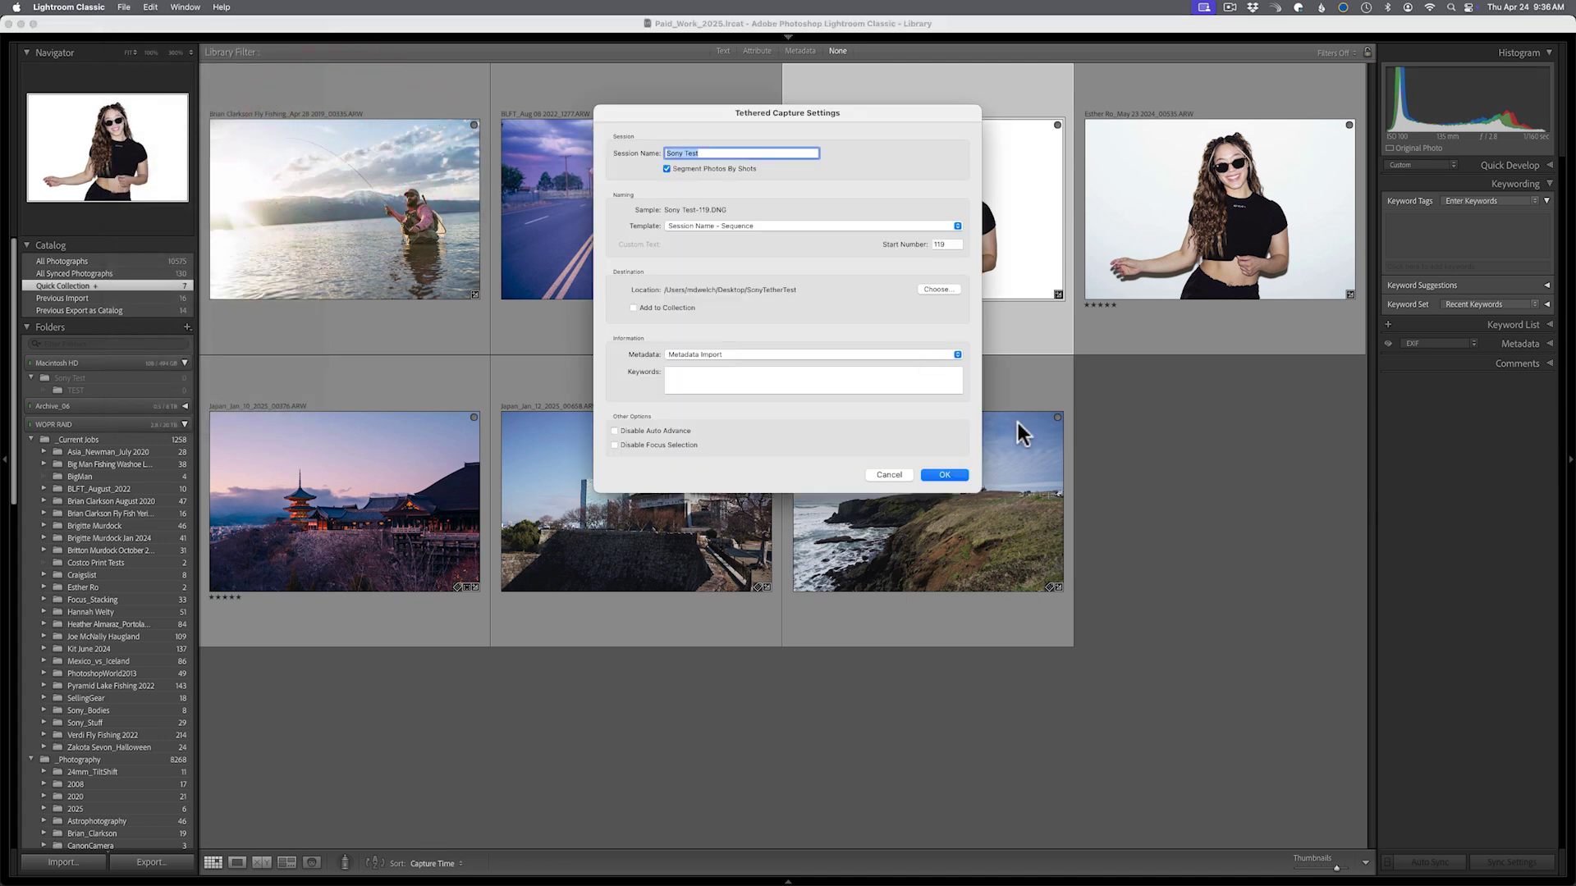
{"action": "left_click", "coordinate": [935, 474]}
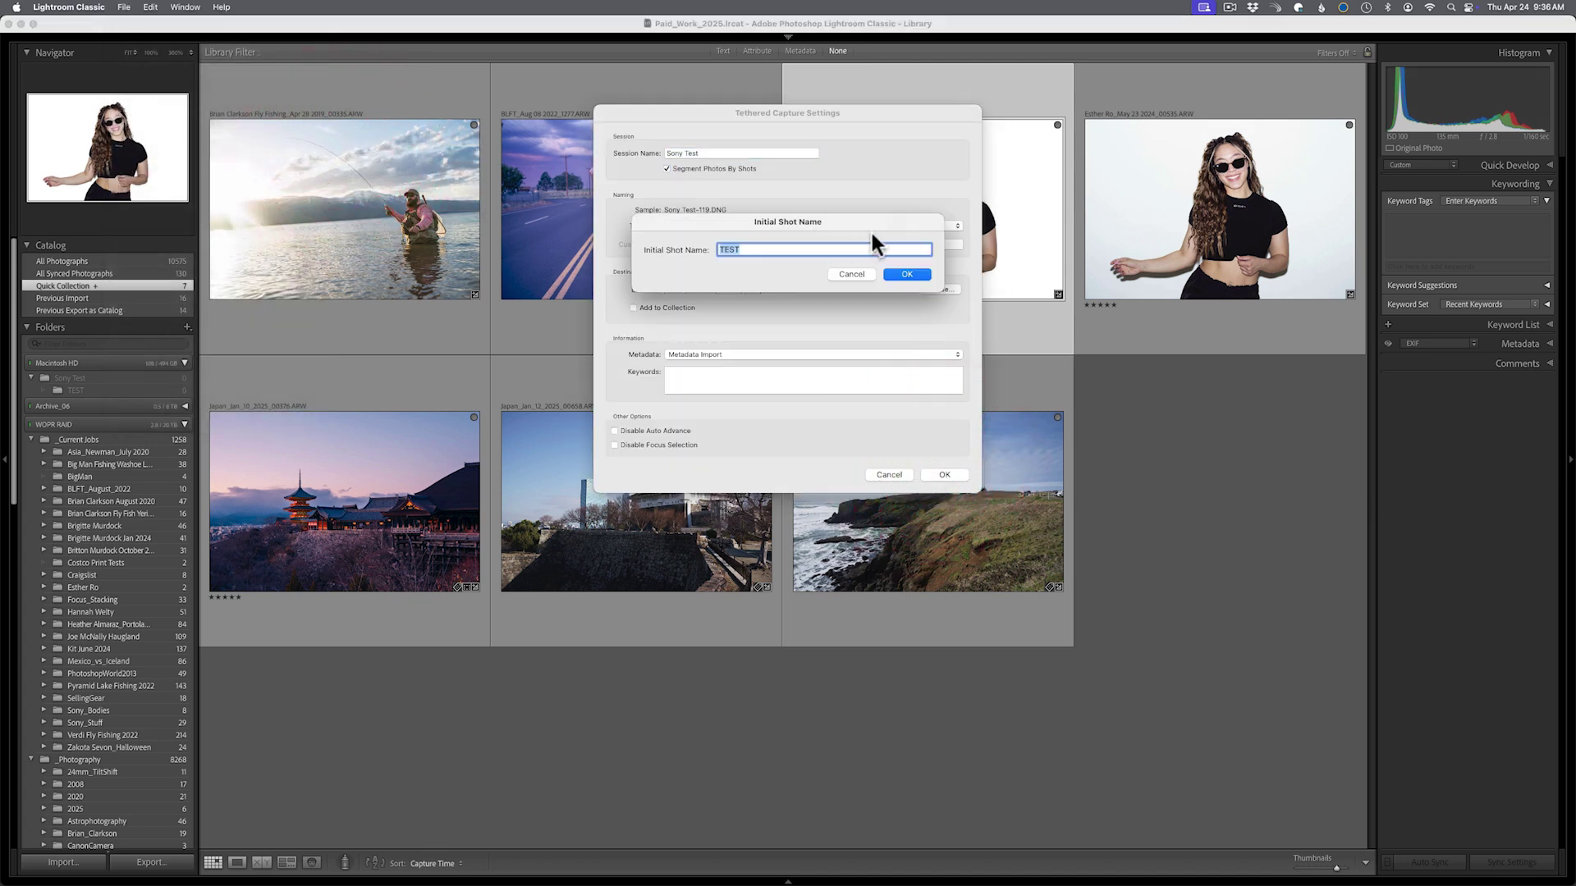
{"action": "left_click", "coordinate": [895, 275]}
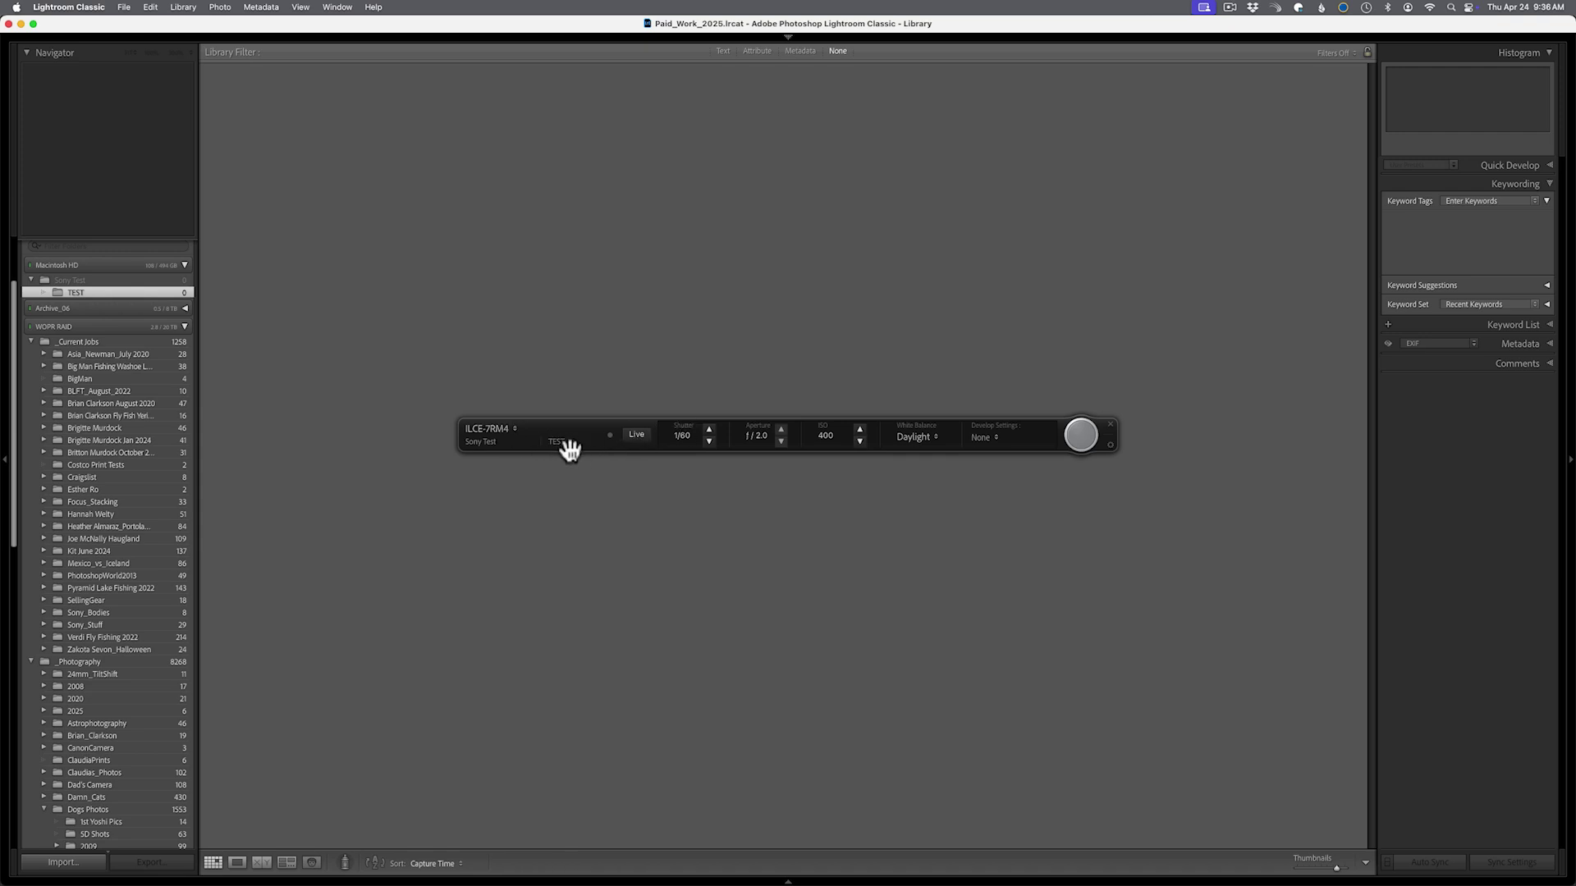
Turn on camera live view, focus on the wooden drawer, then close the live view window
{"action": "left_click", "coordinate": [633, 434]}
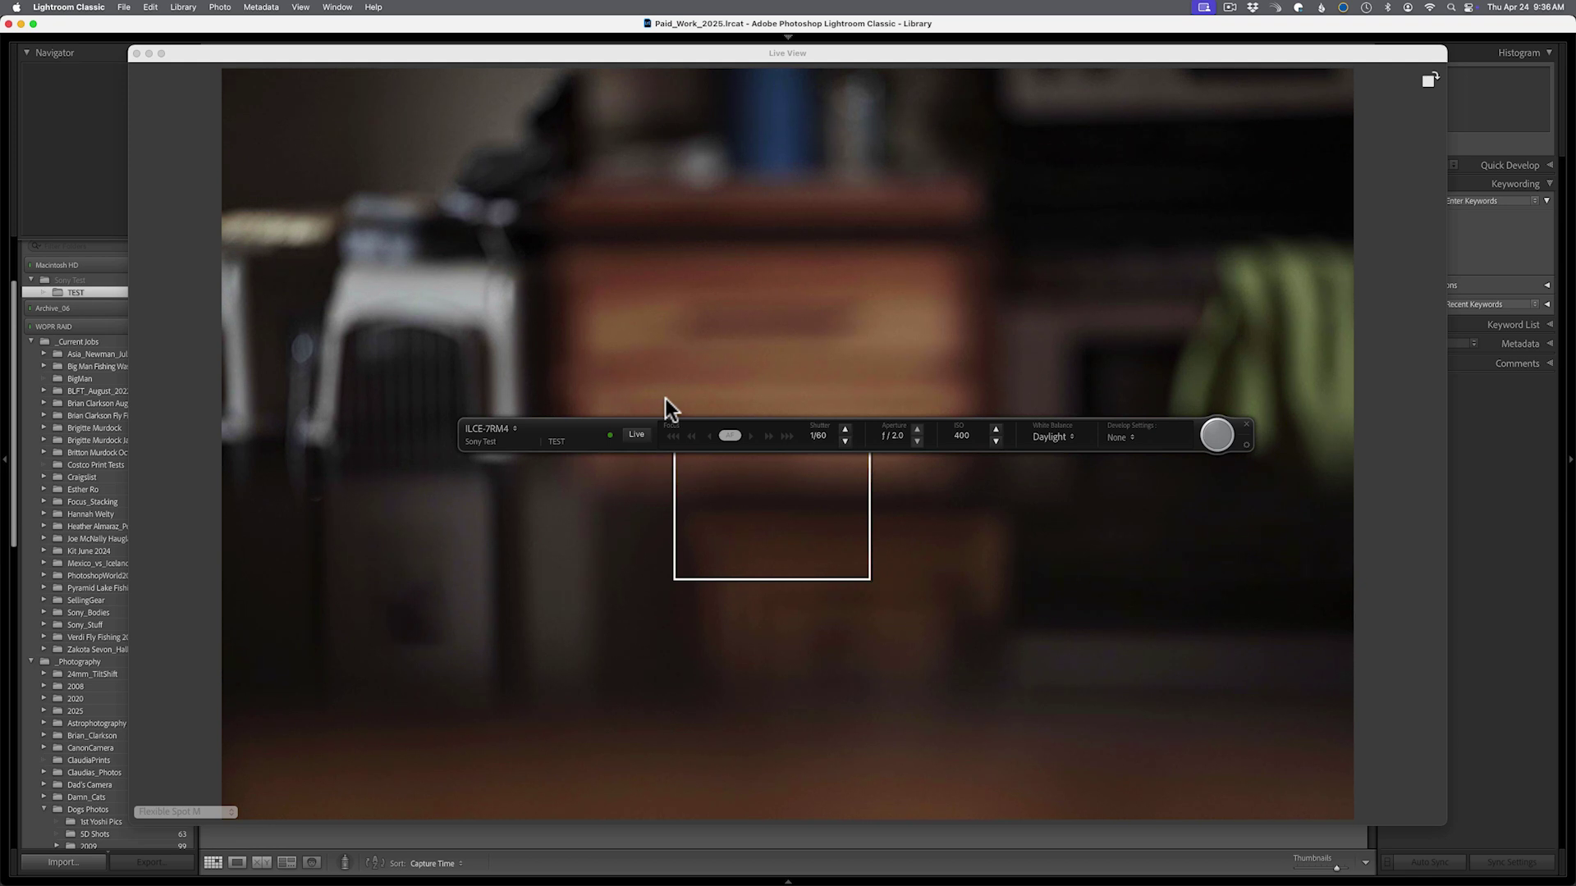
{"action": "left_click", "coordinate": [672, 291]}
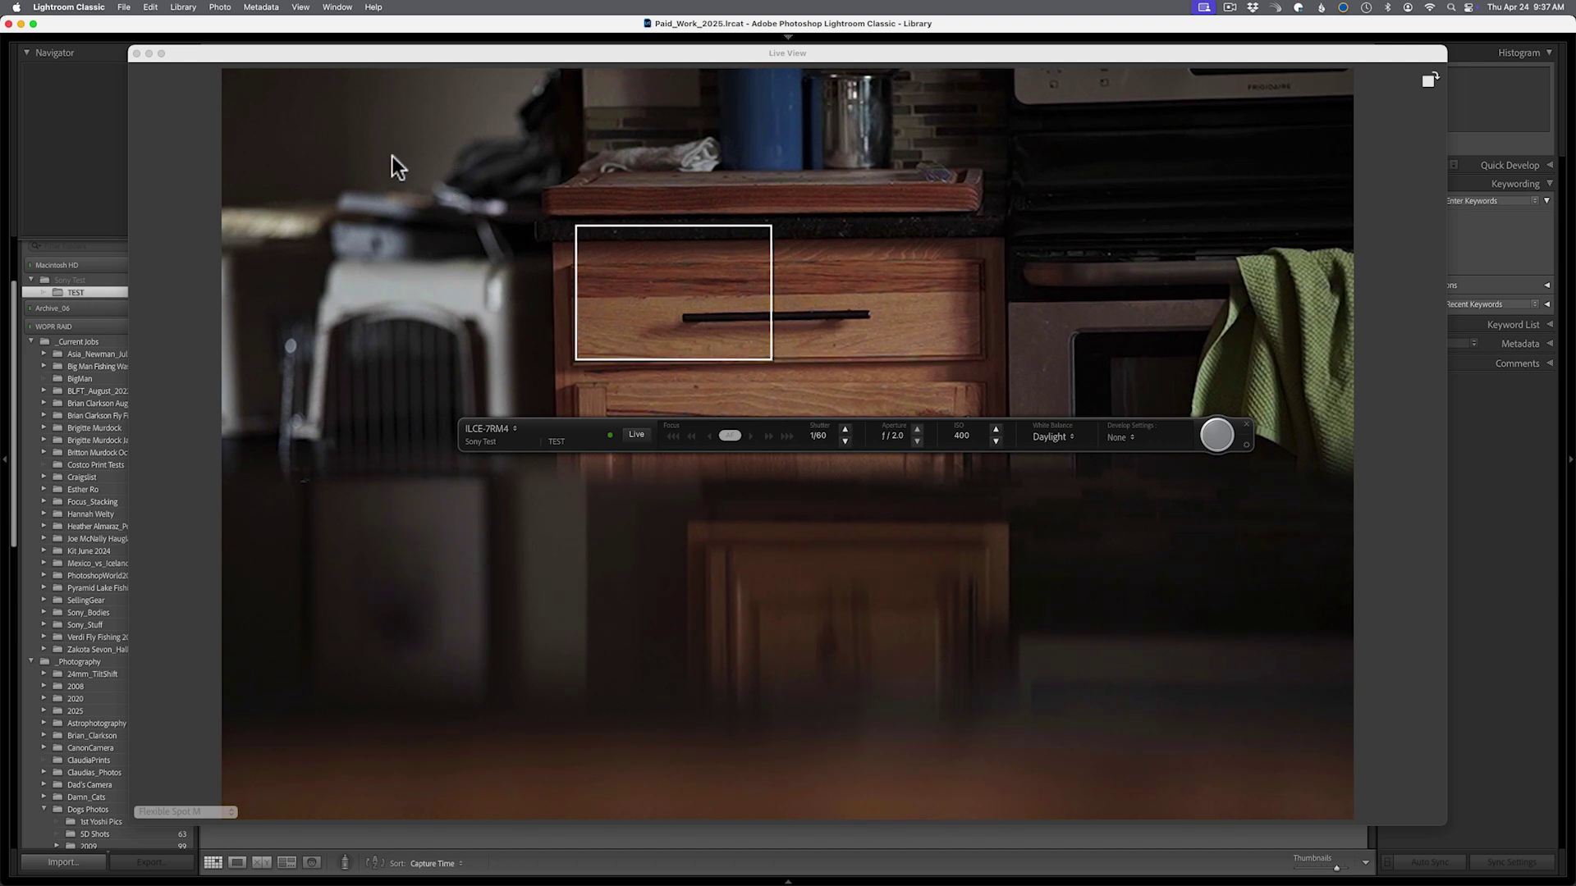
{"action": "left_click", "coordinate": [136, 54]}
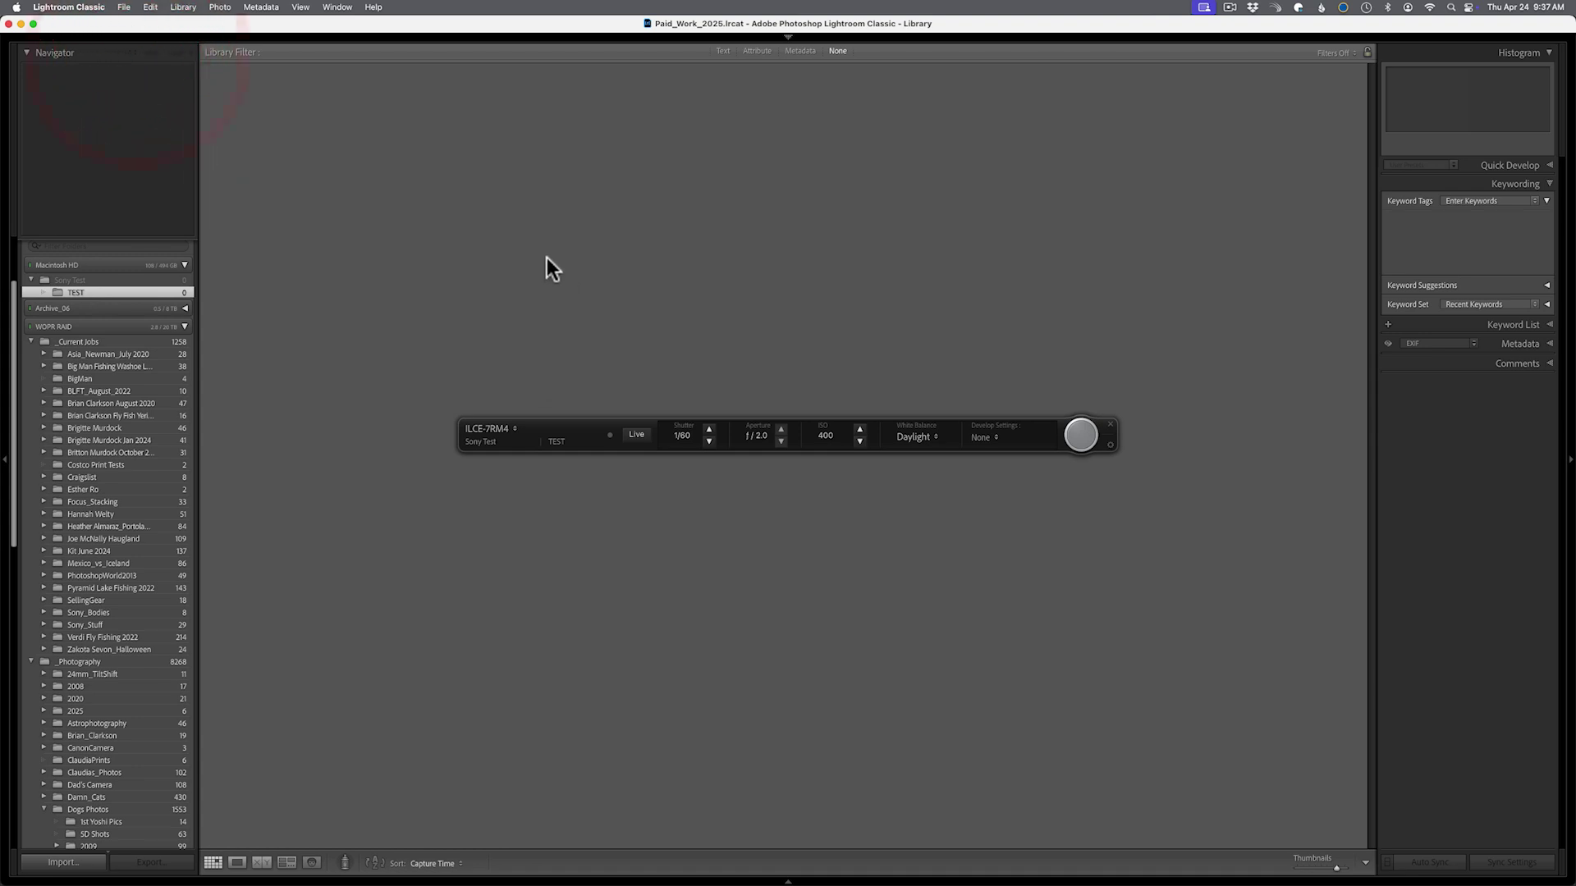
{"action": "left_click", "coordinate": [1102, 427]}
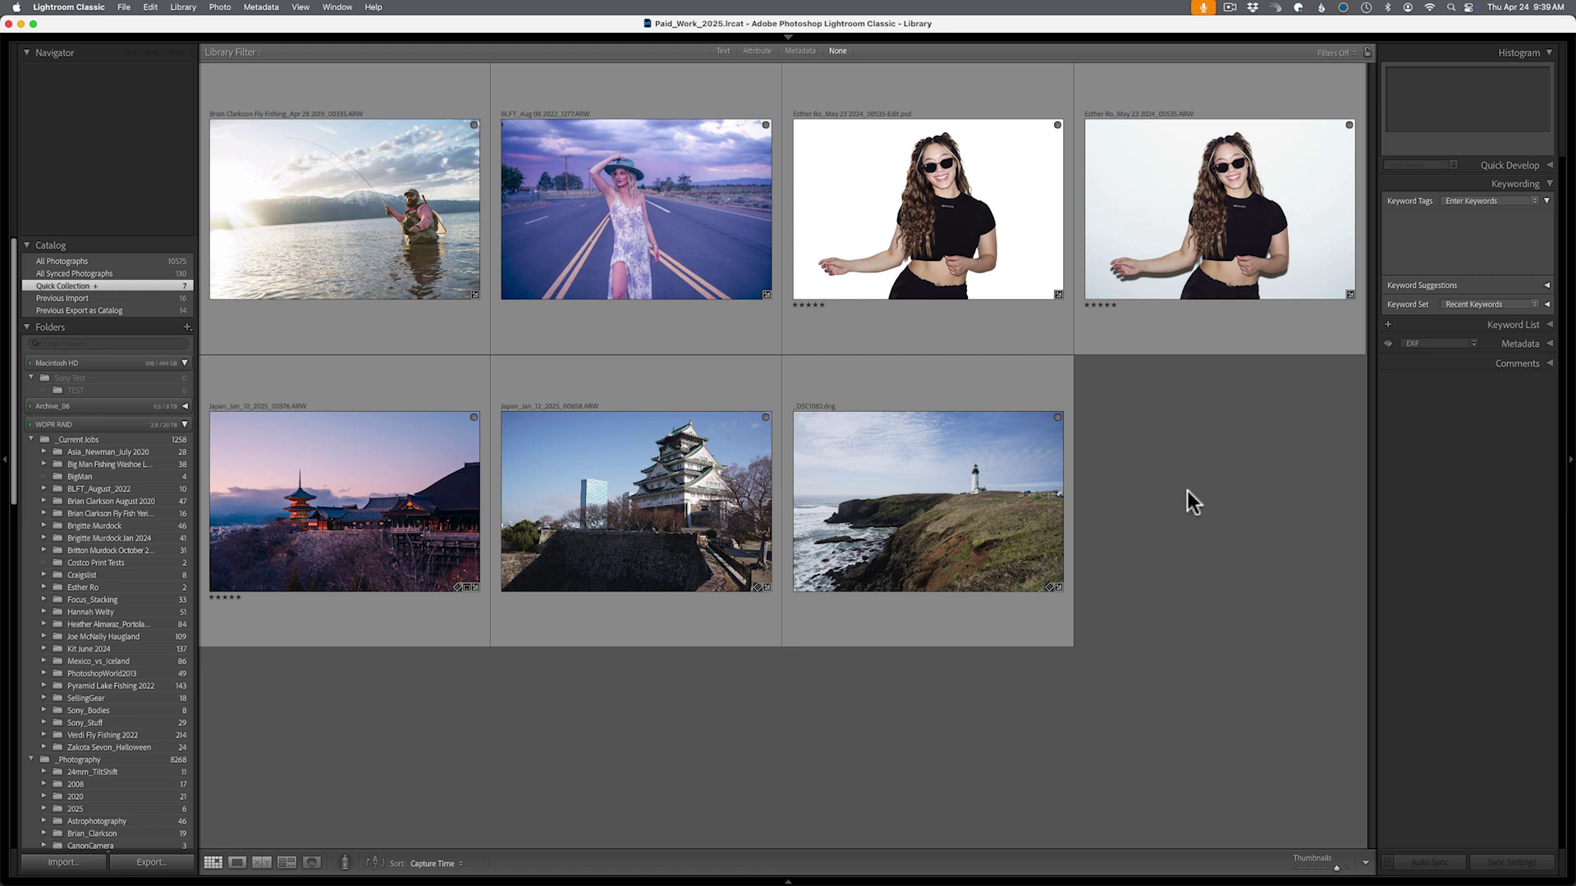
Try a Person 1 mask on the sunglasses portrait, cancel it, then select the lighthouse photo
{"action": "left_click", "coordinate": [1194, 242]}
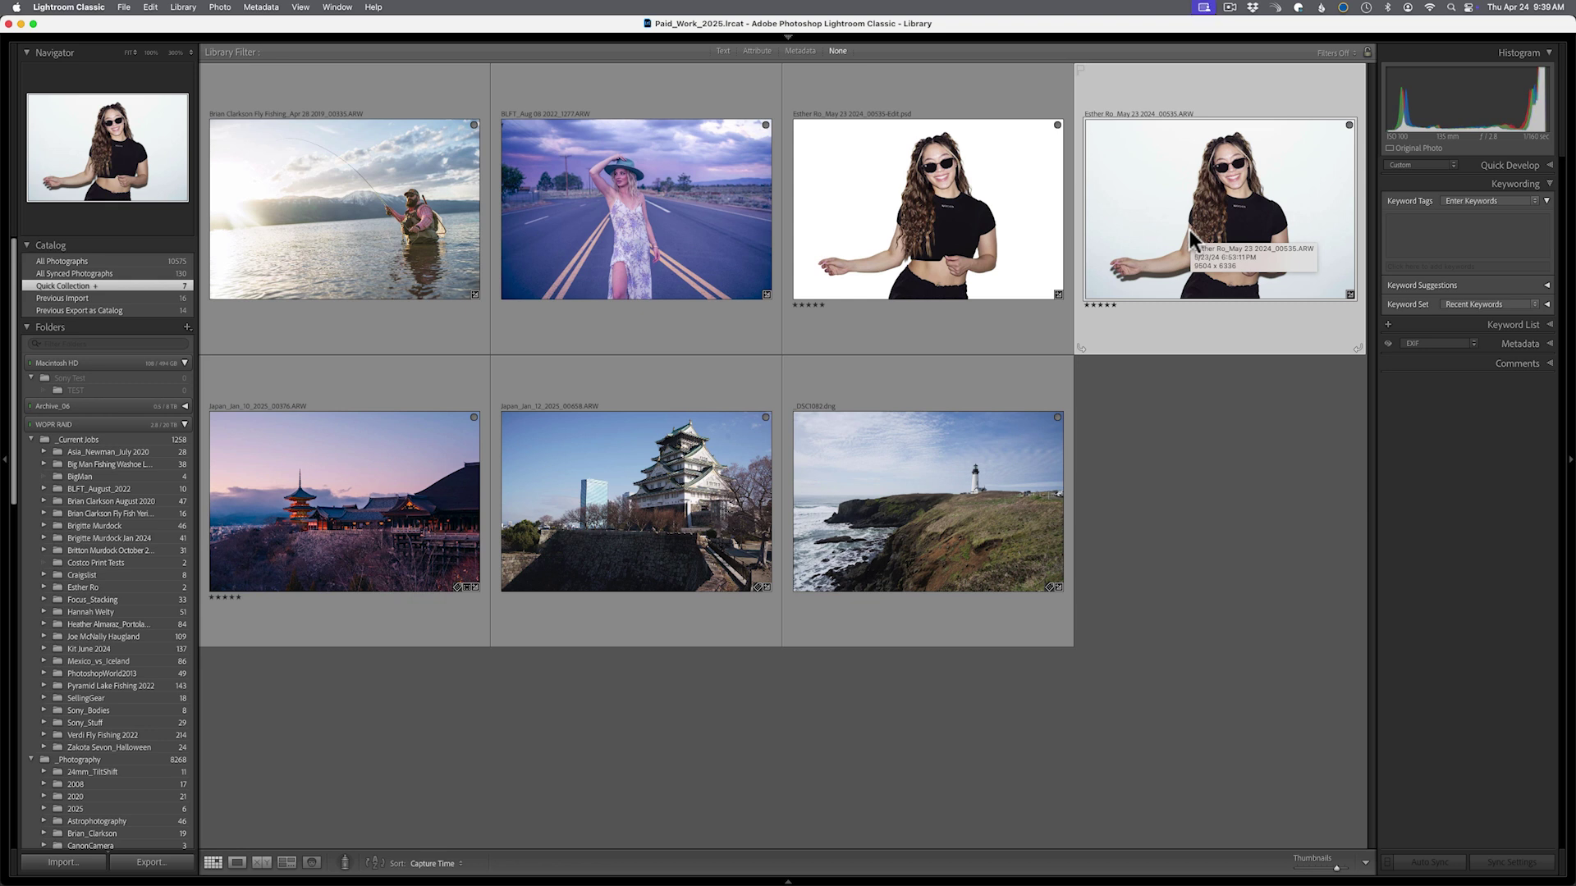
{"action": "key", "text": "d"}
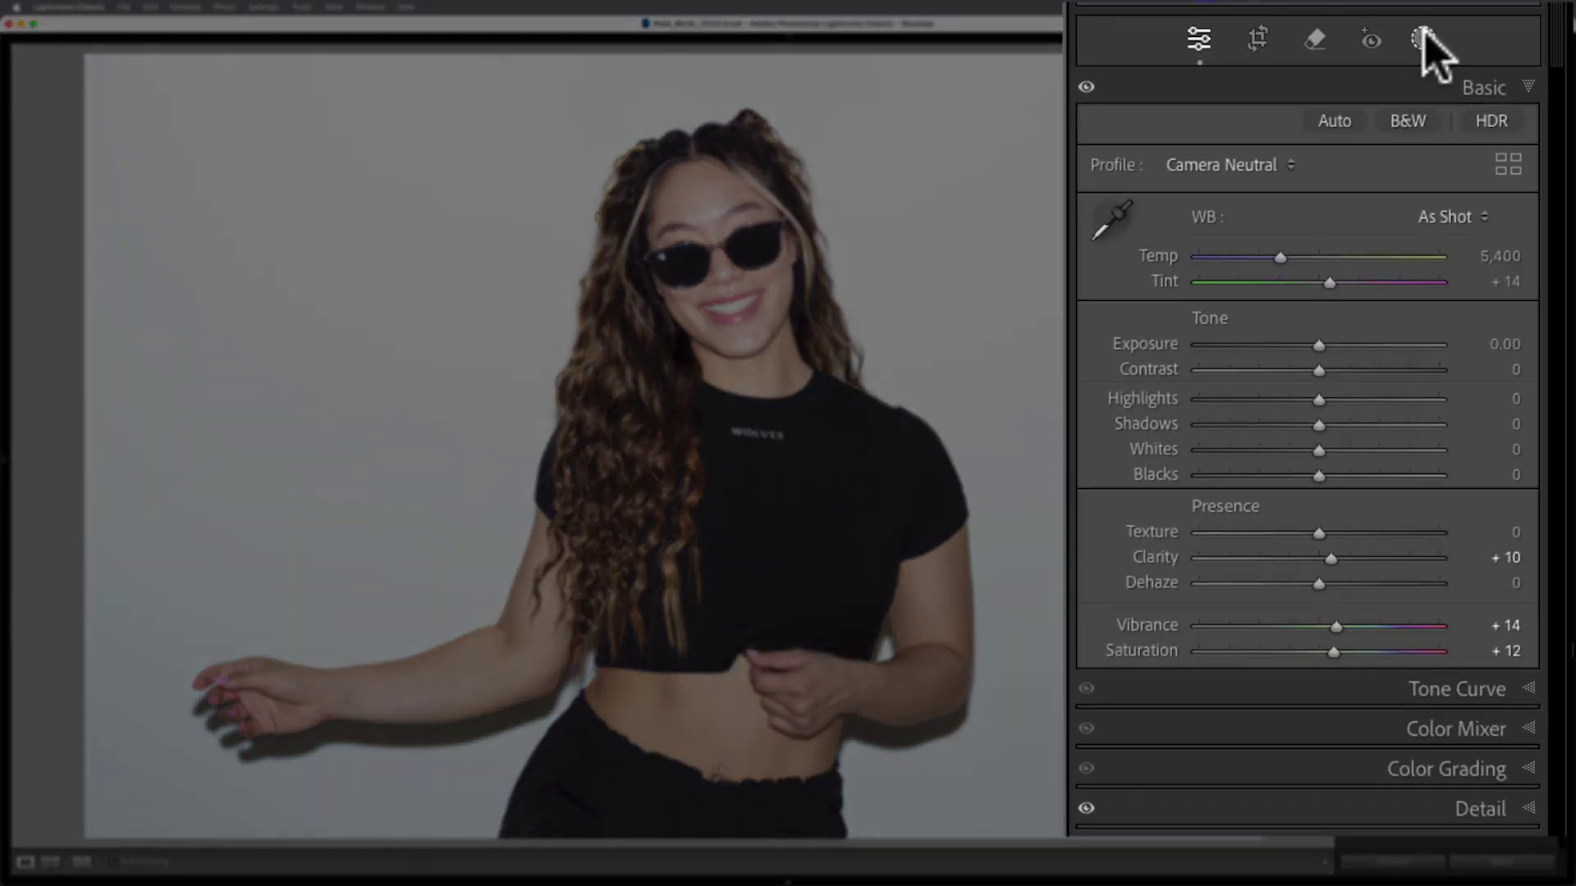
{"action": "left_click", "coordinate": [1452, 42]}
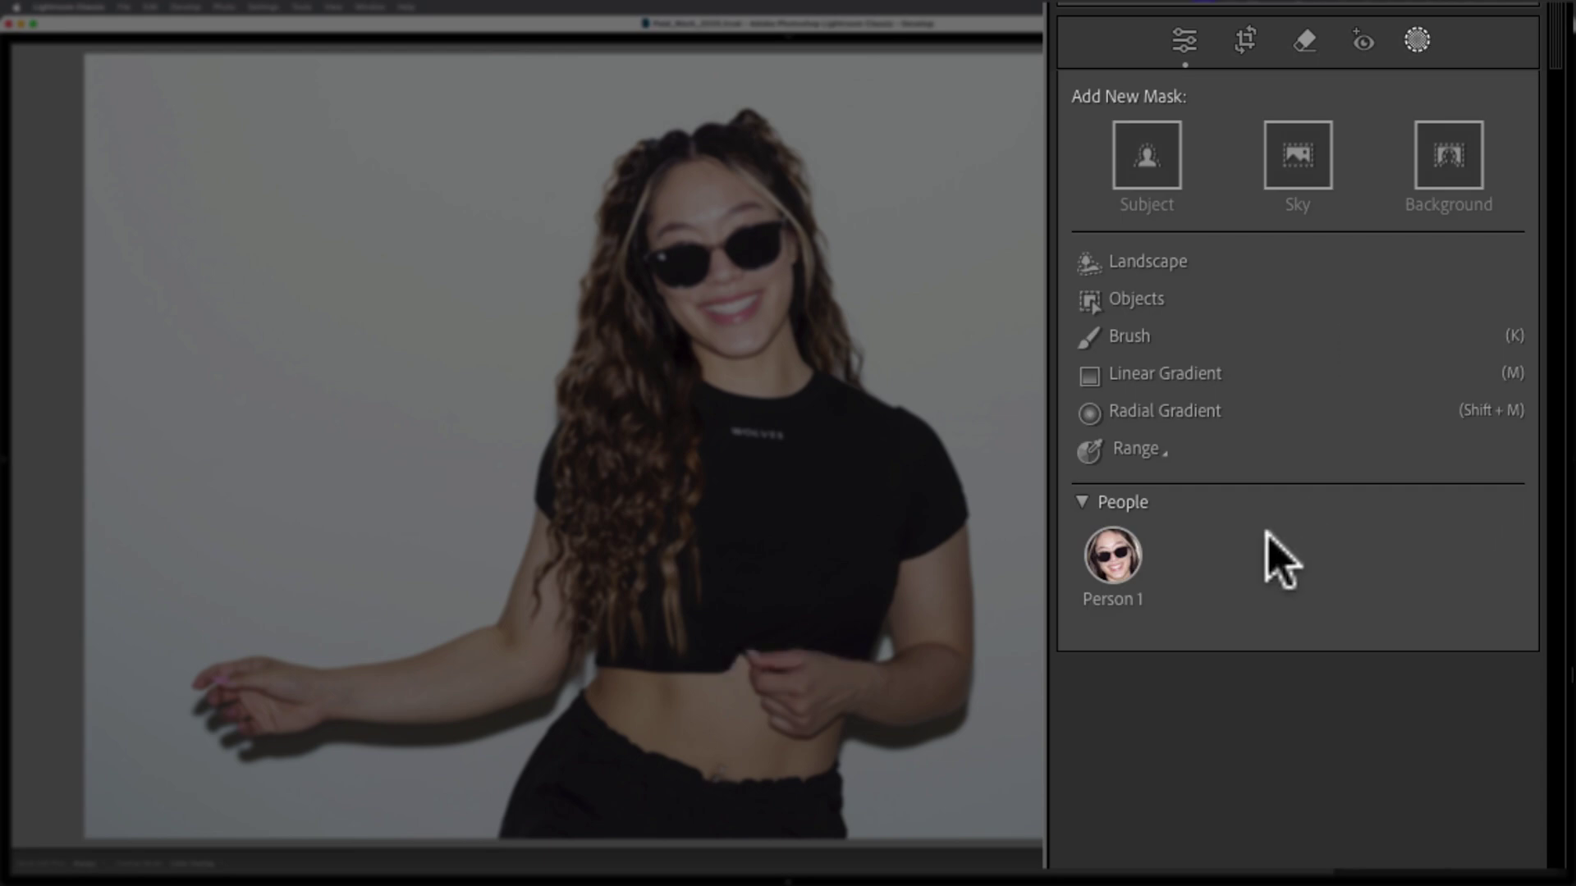
{"action": "mouse_move", "coordinate": [1113, 550]}
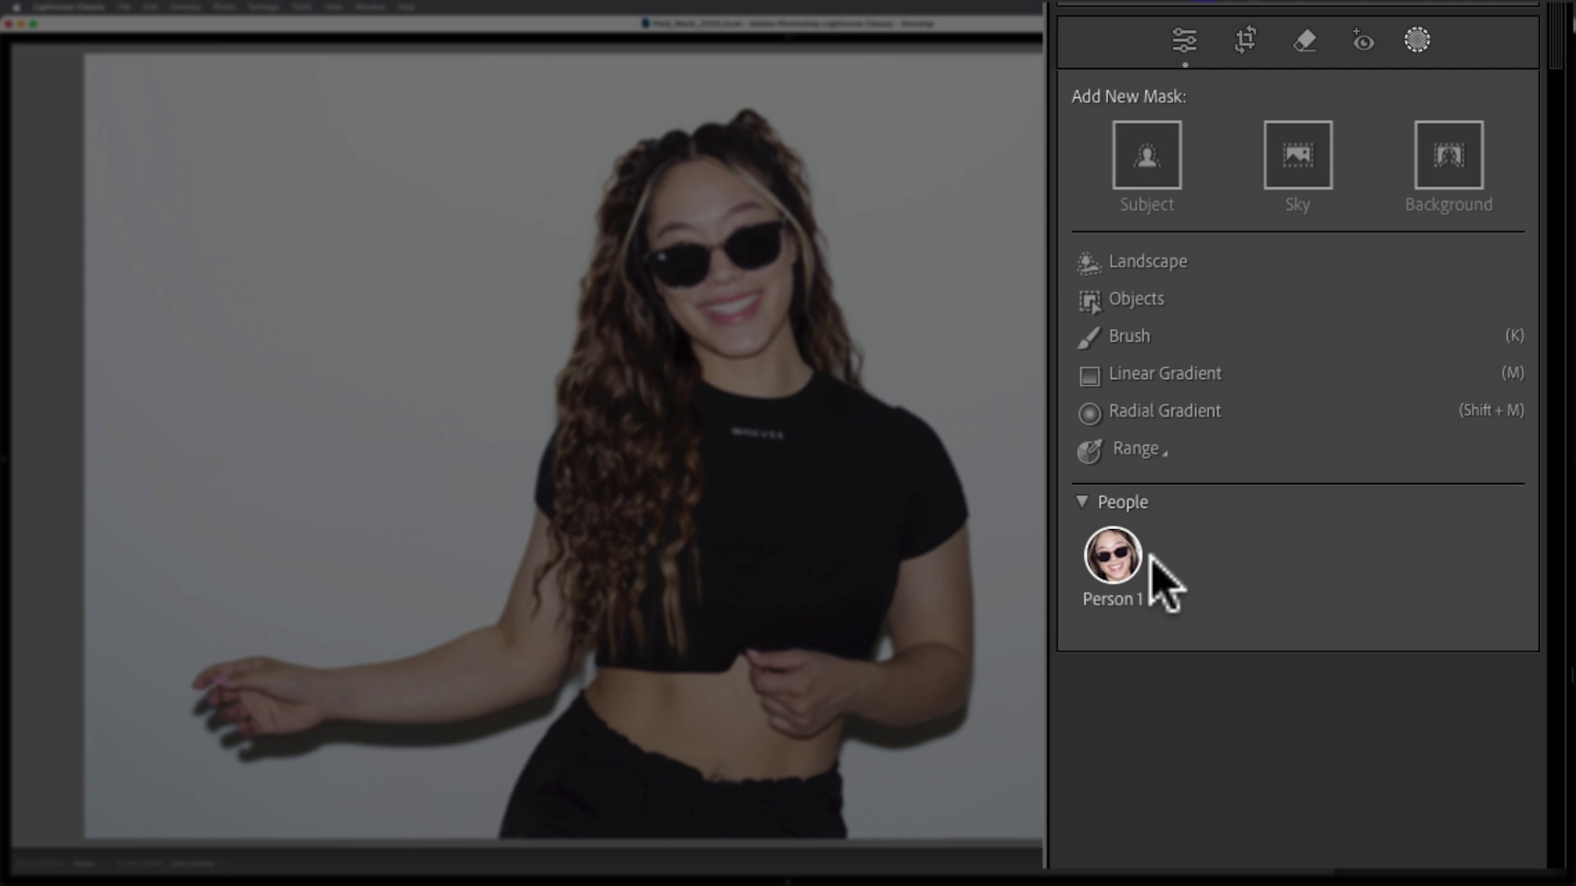
{"action": "left_click", "coordinate": [1114, 554]}
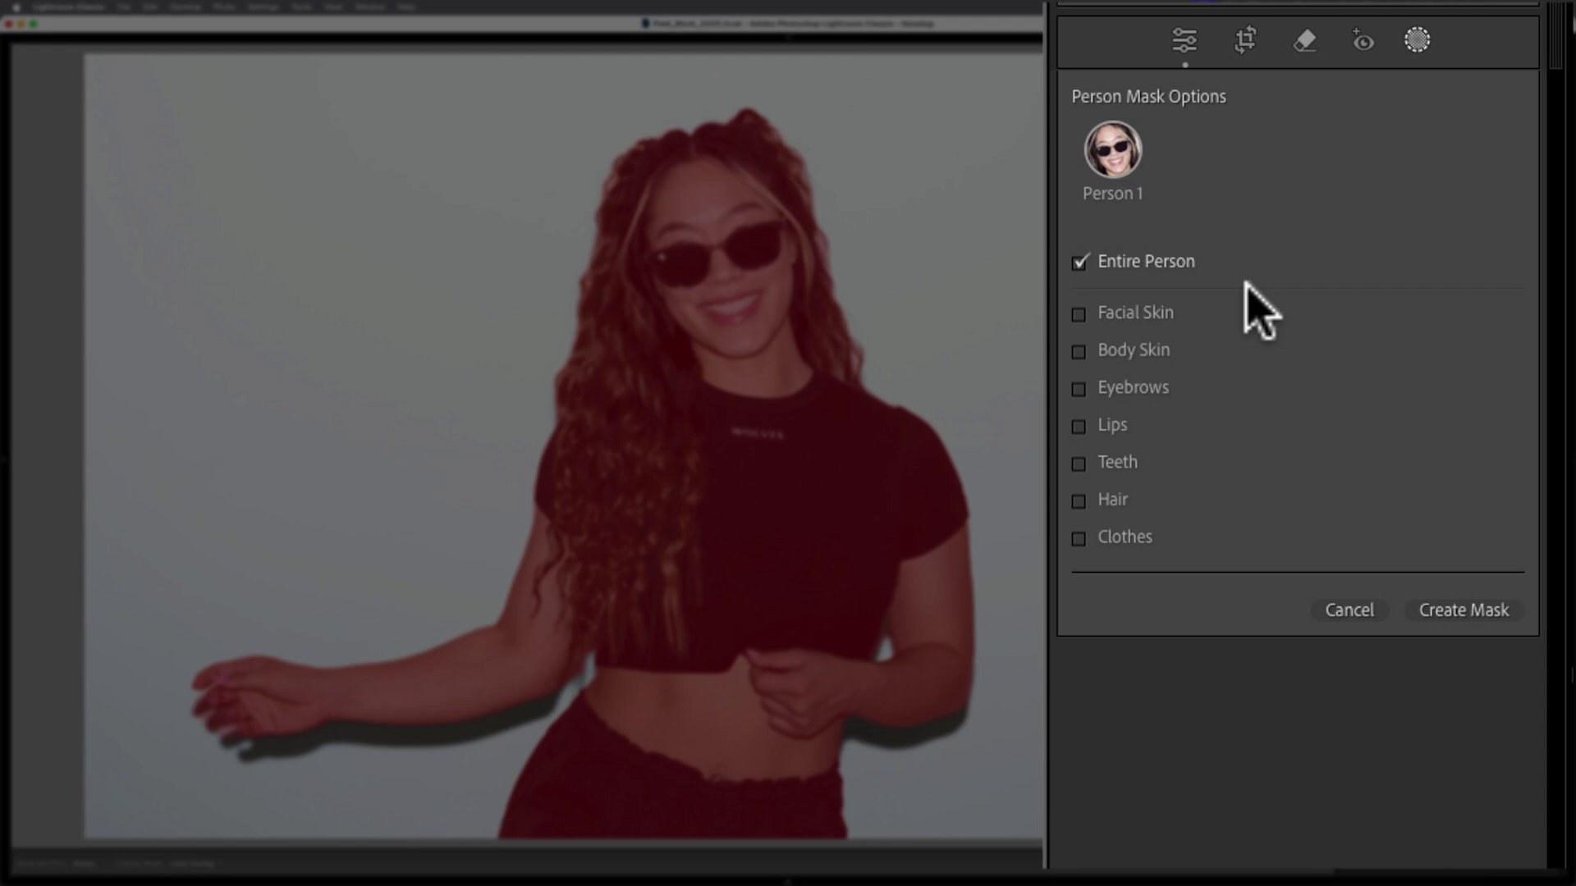
{"action": "left_click", "coordinate": [1344, 610]}
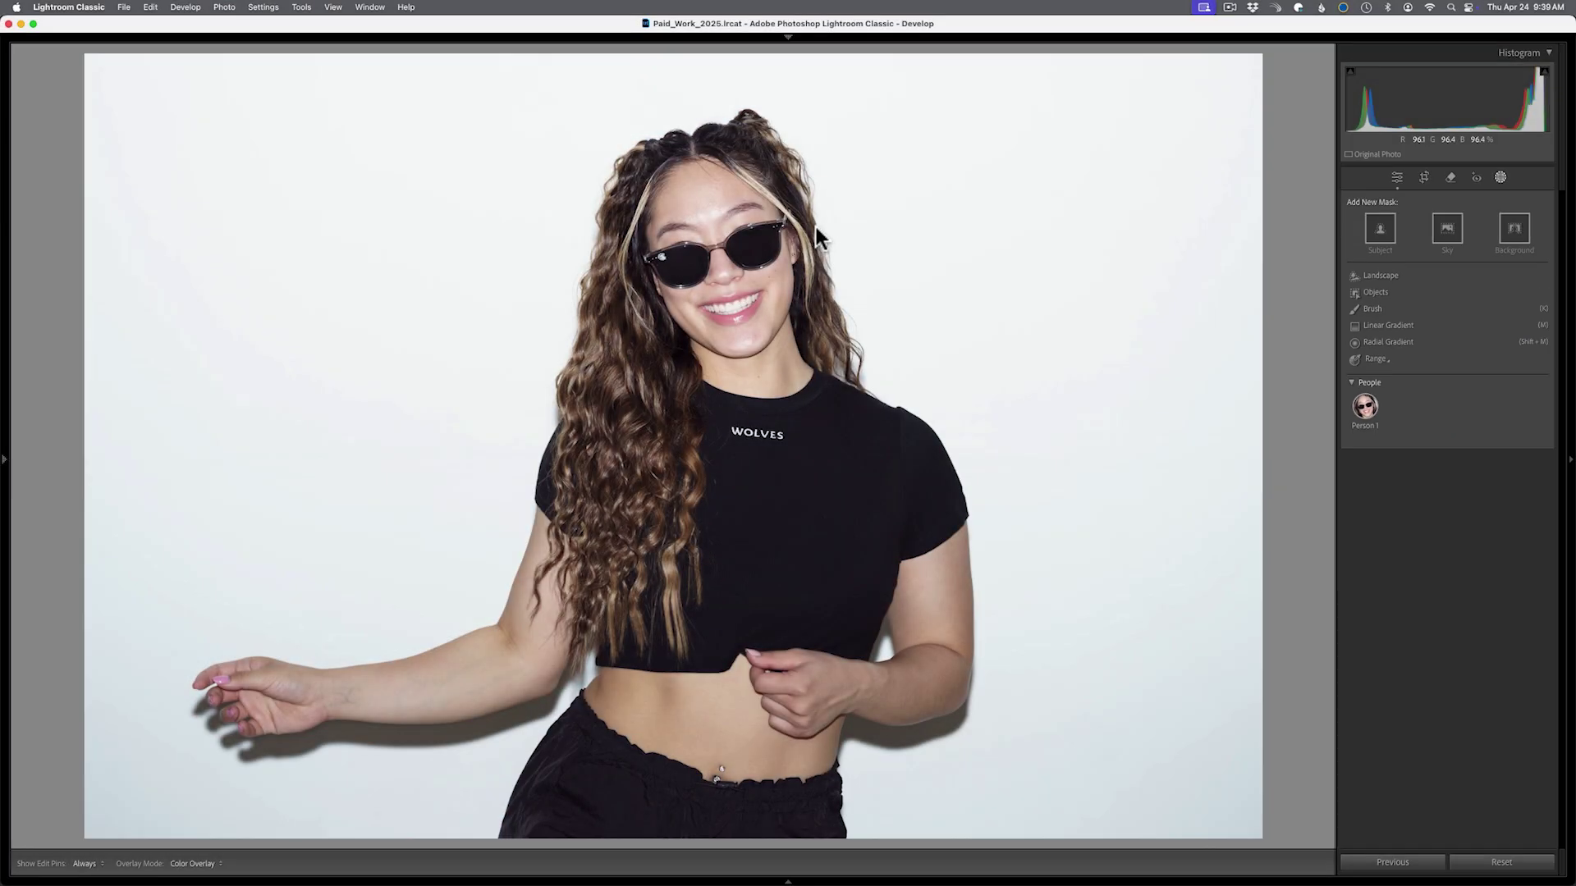
{"action": "key", "text": "g"}
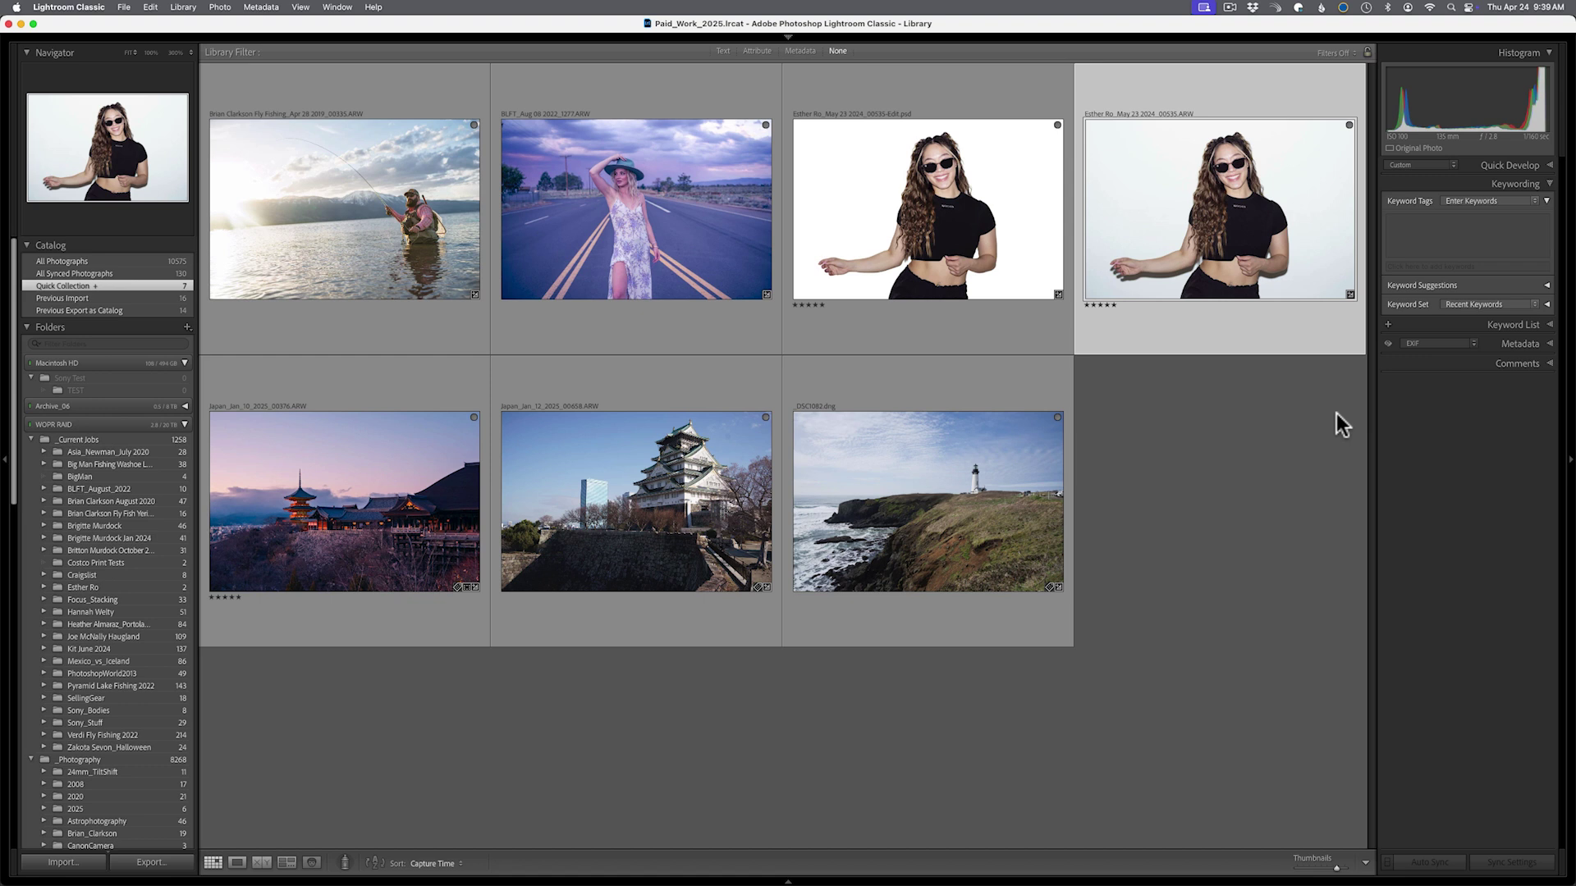
{"action": "left_click", "coordinate": [1039, 523]}
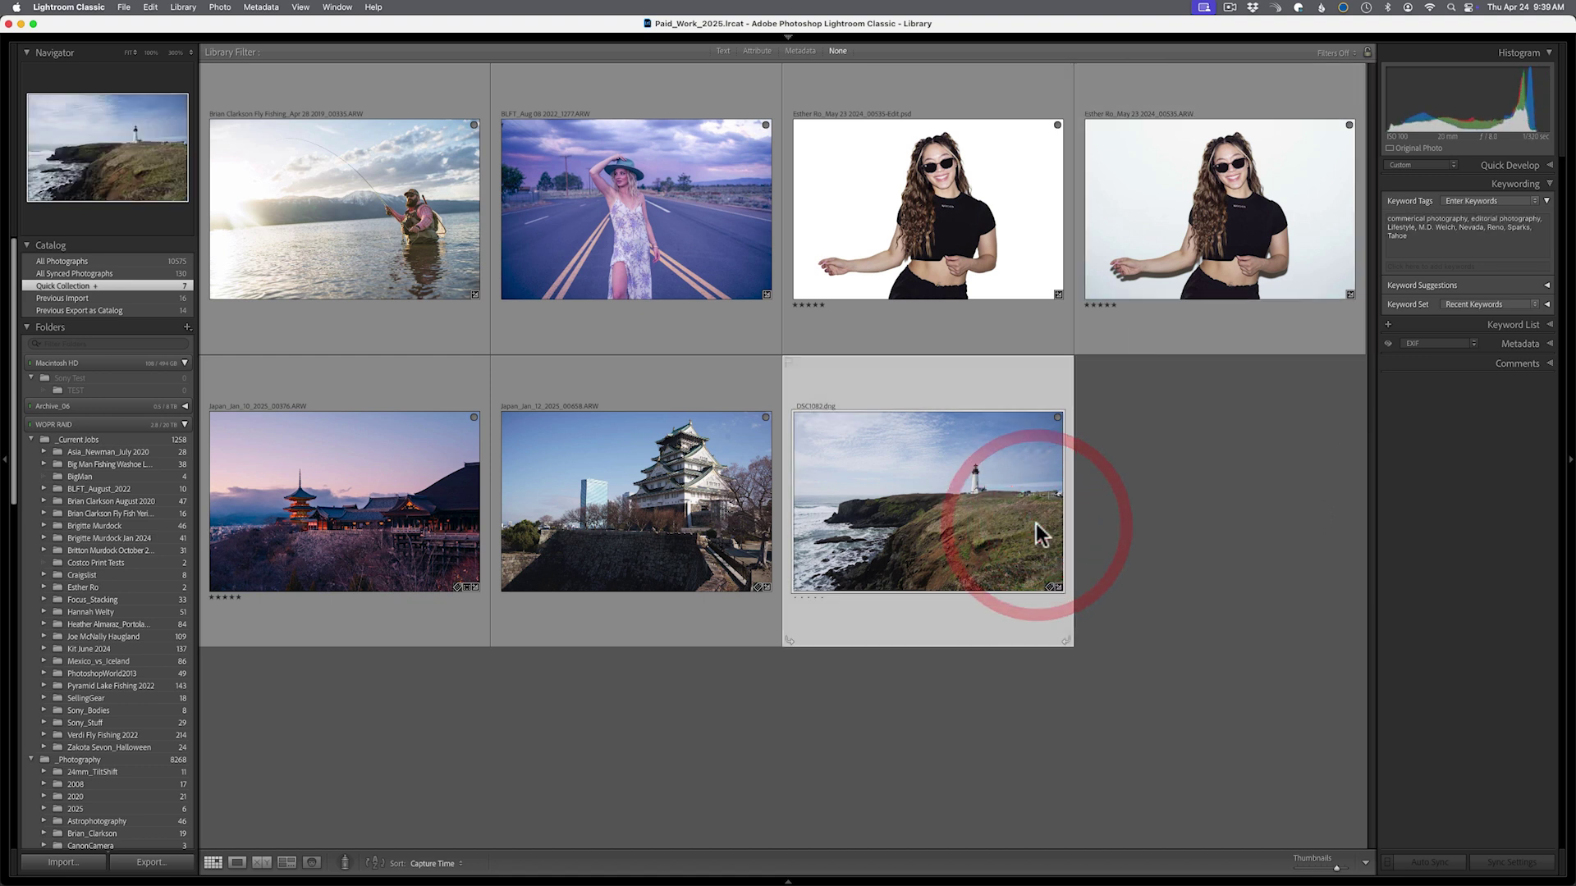
Open the lighthouse photo in Develop and start a Landscape mask from the Masking panel
{"action": "key", "text": "d"}
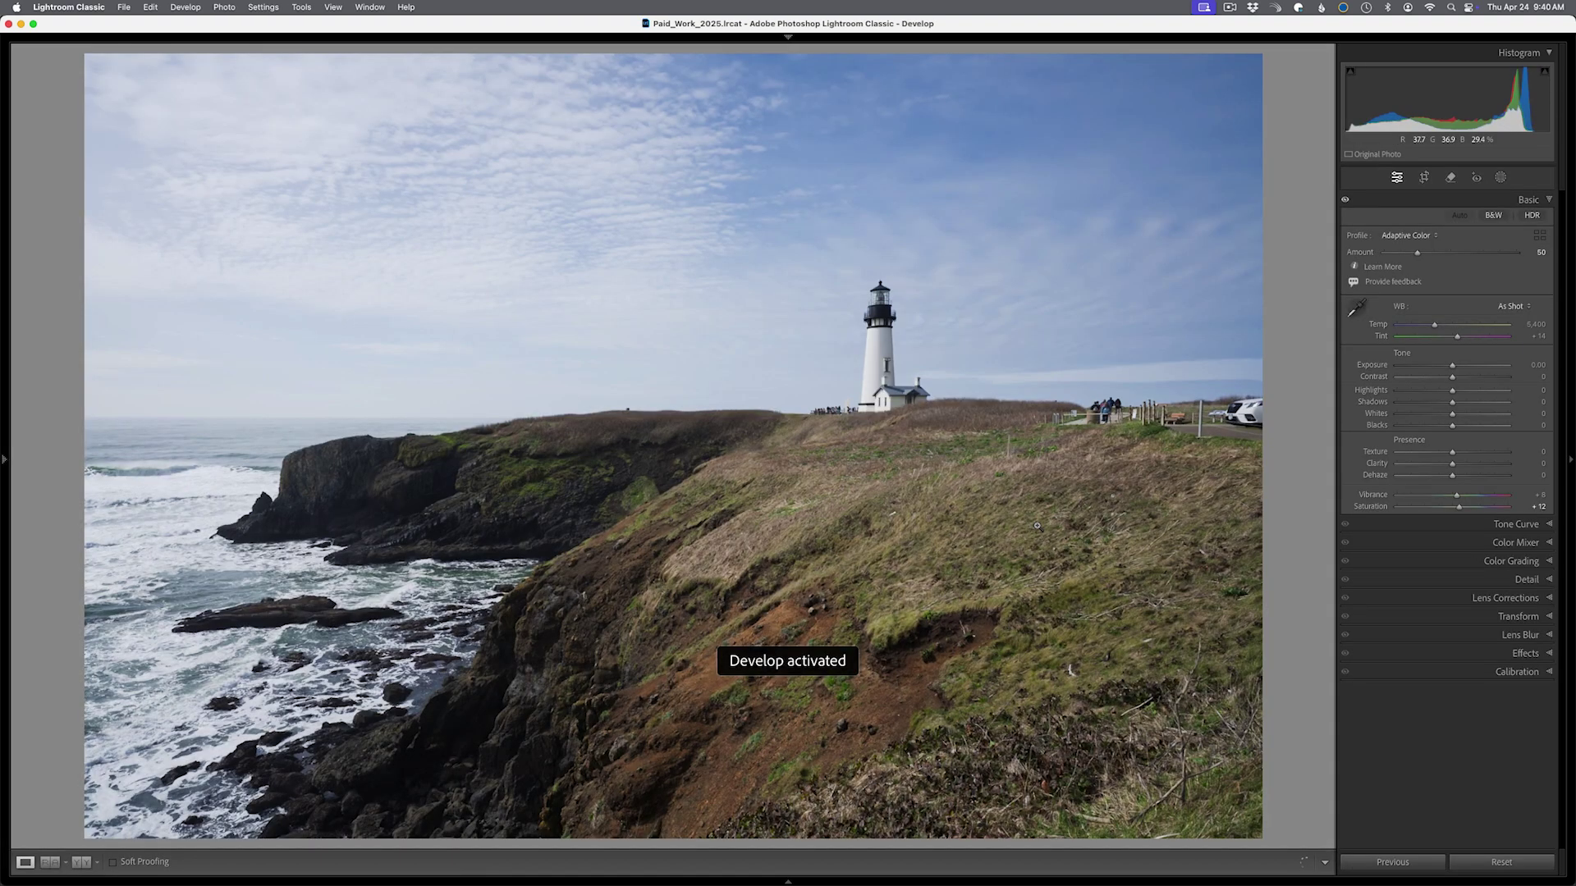
{"action": "left_click", "coordinate": [1500, 177]}
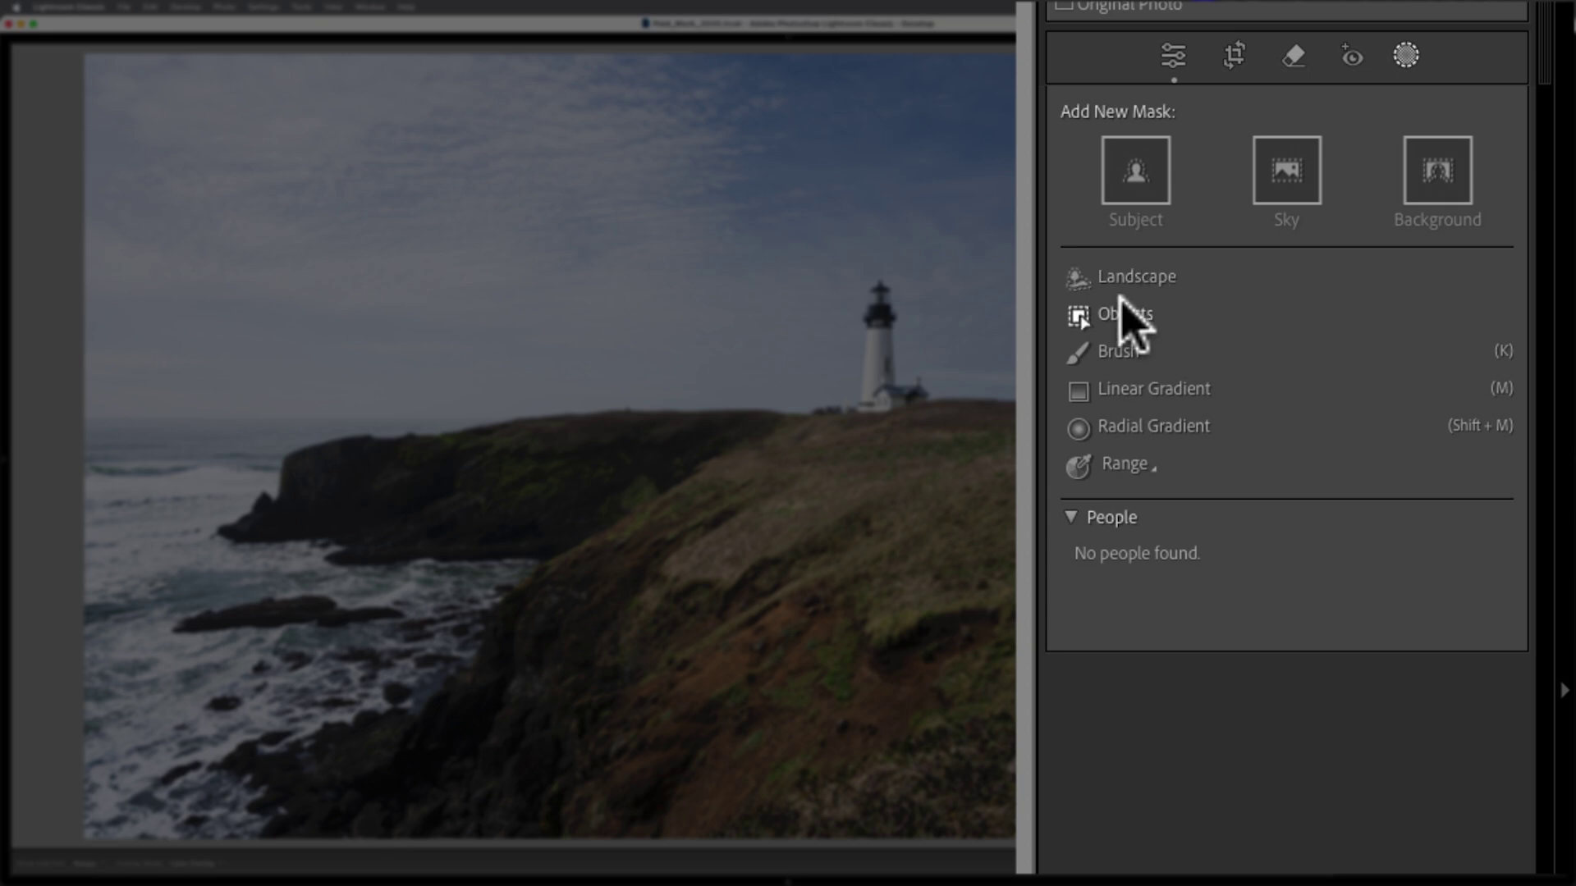
{"action": "left_click", "coordinate": [1140, 279]}
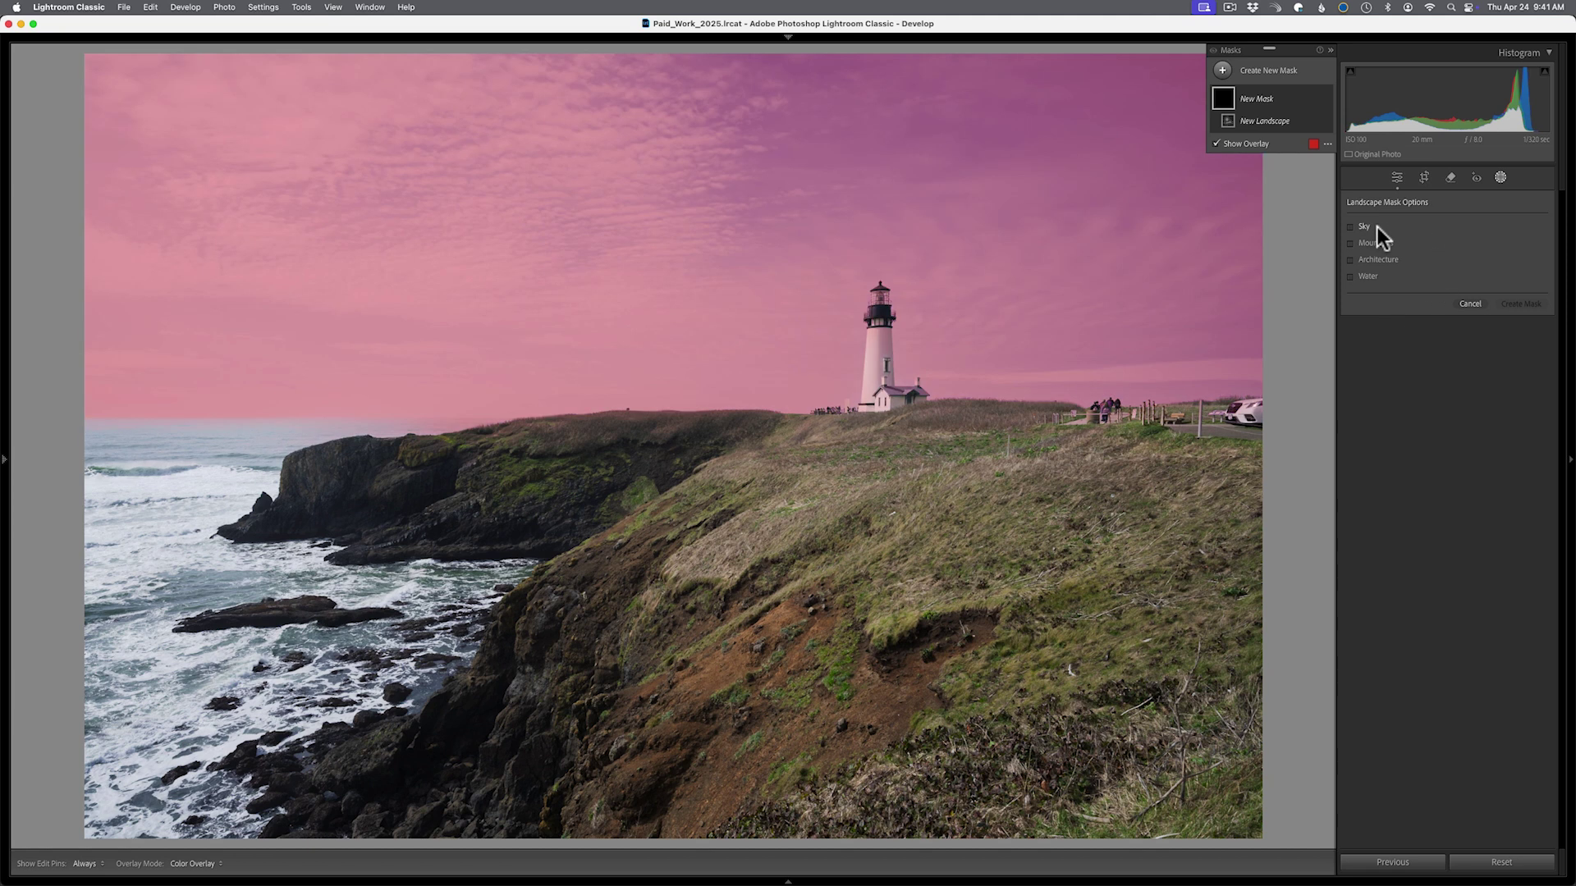
Create a Sky-only landscape mask with Dehaze 34, then return to the Library grid
{"action": "left_click", "coordinate": [1371, 225]}
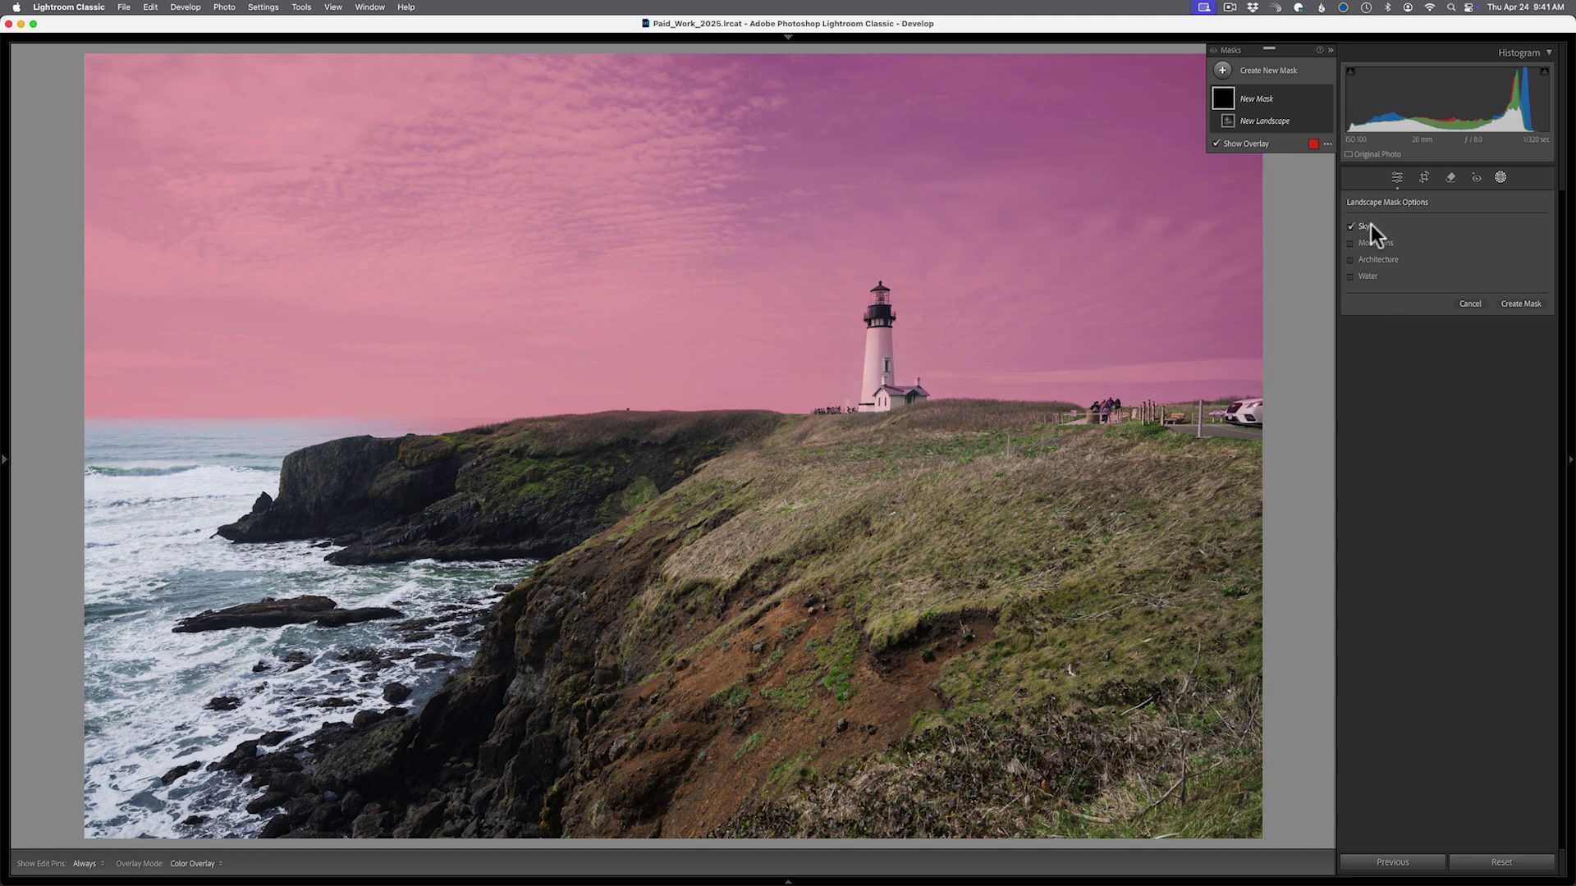
{"action": "left_click", "coordinate": [1531, 307]}
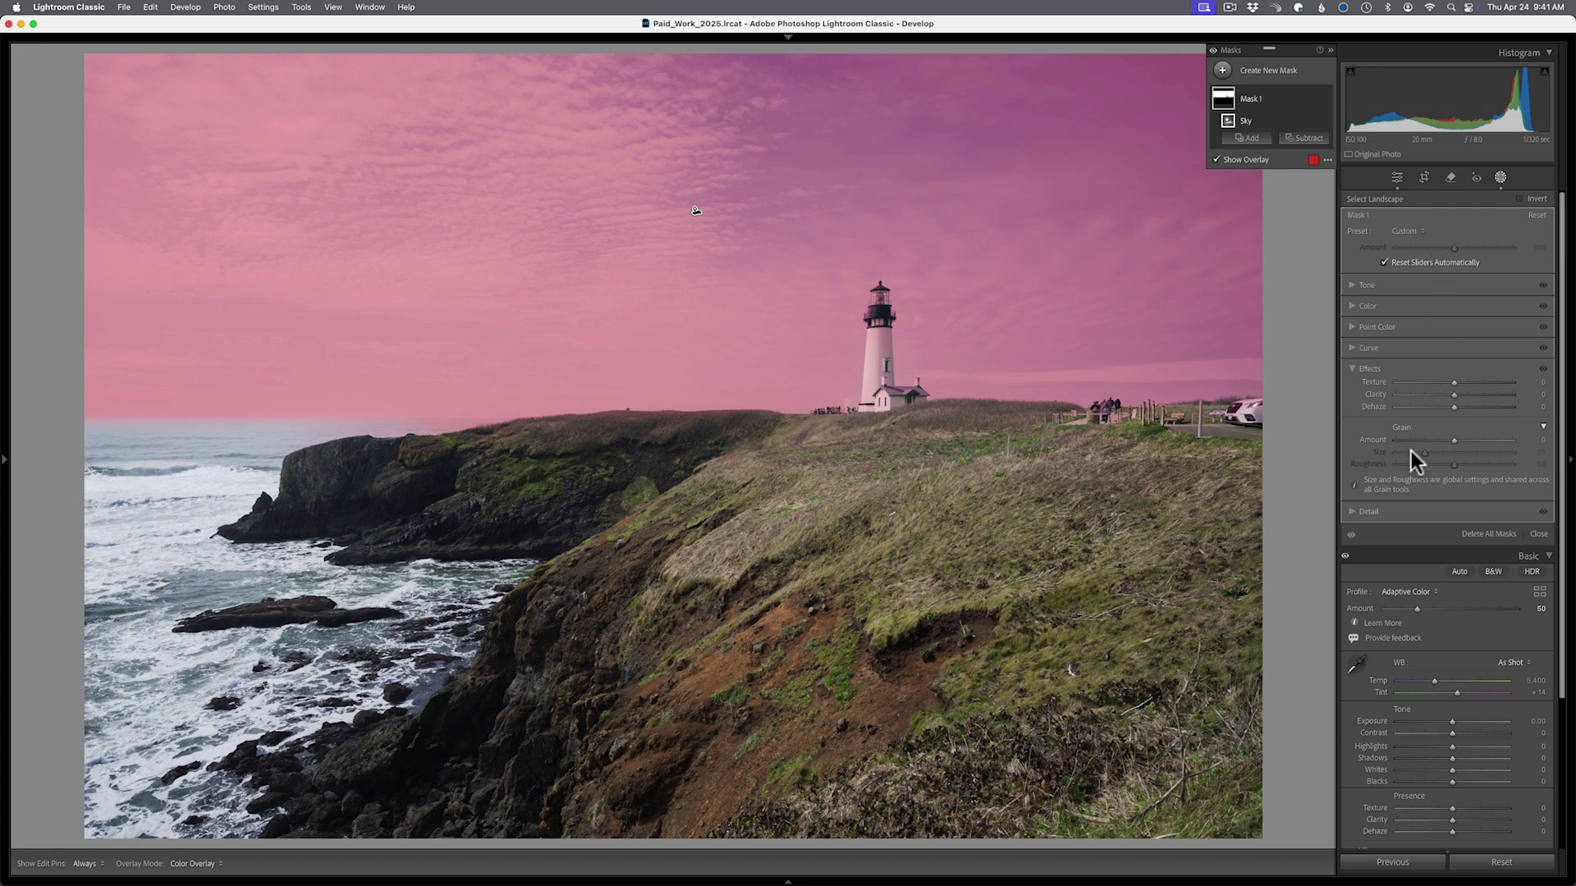
{"action": "left_click_drag", "start_coordinate": [1453, 406], "coordinate": [1475, 409]}
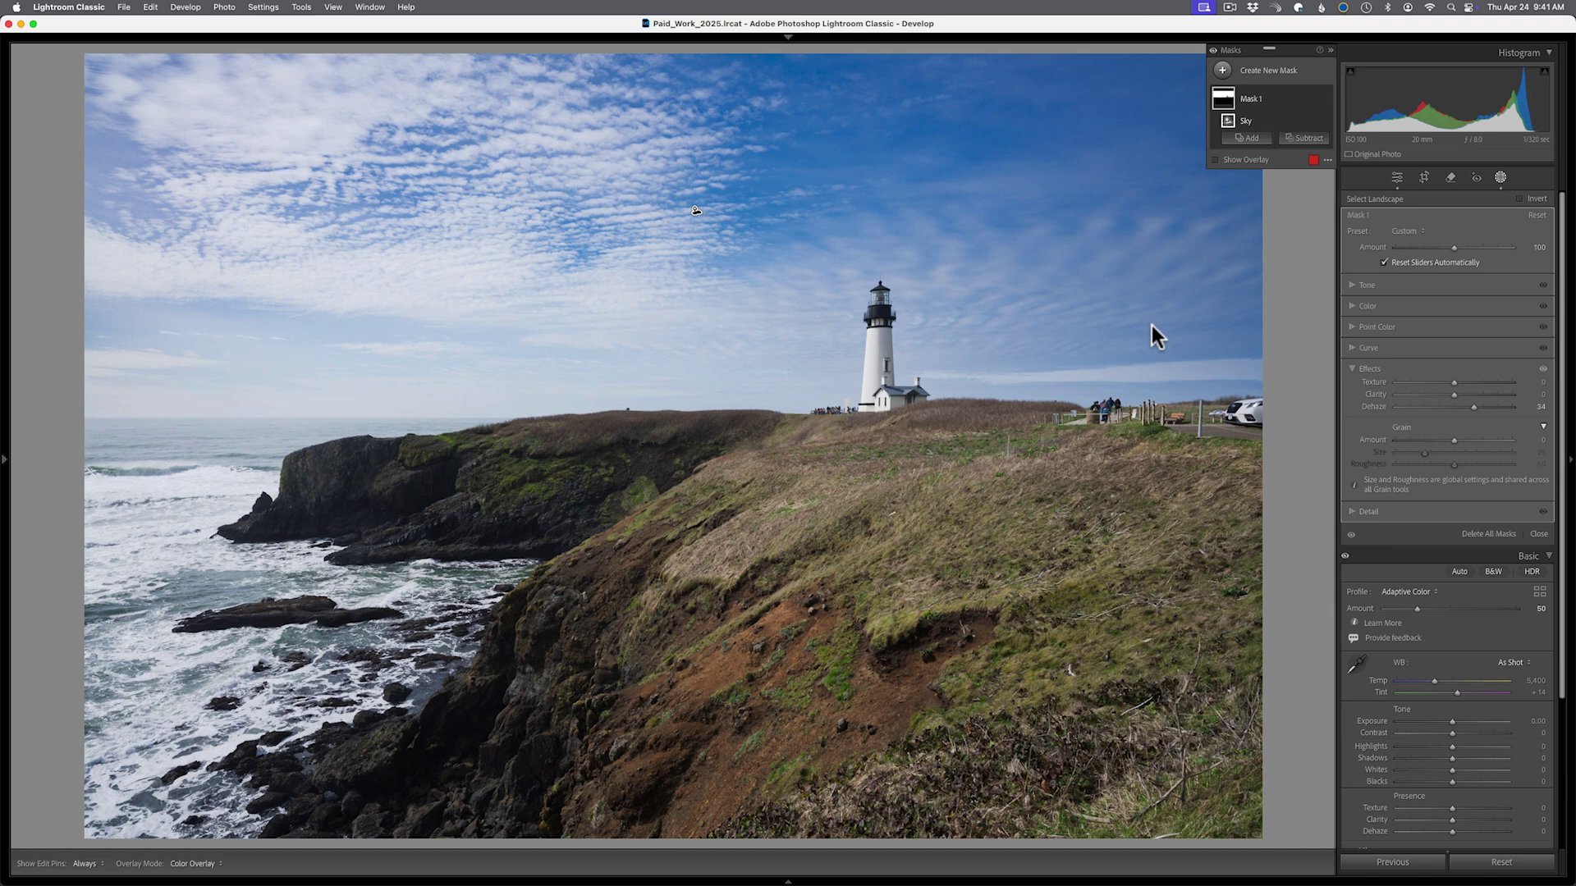
{"action": "key", "text": "g"}
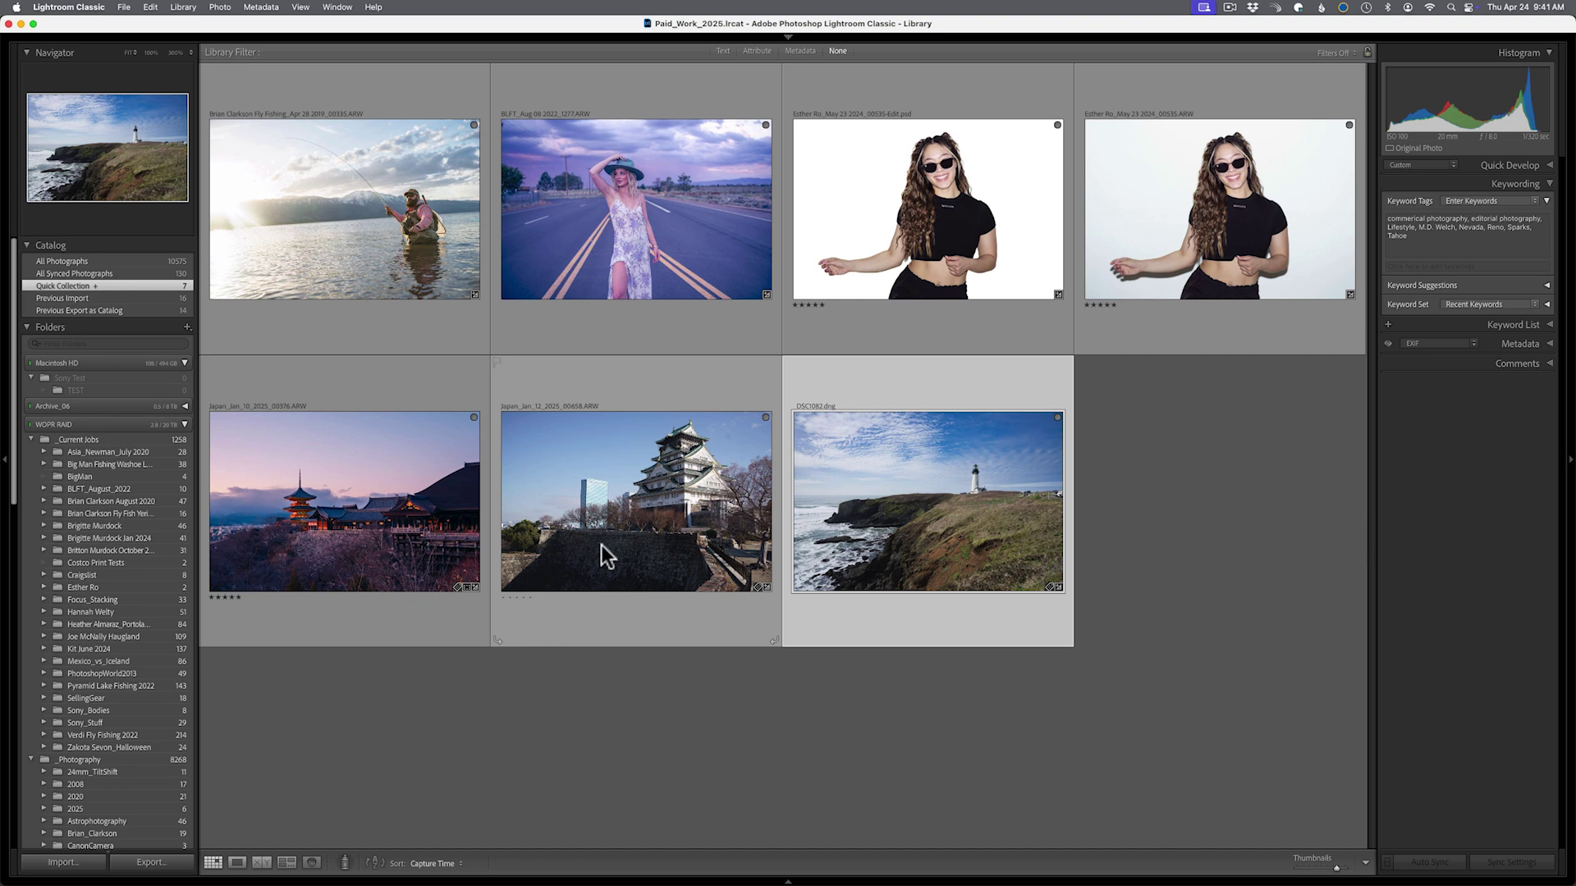
Open the pagoda photo's masks, toggle Old Sky's effect, and expand it to show Subject 1 and Sky 1
{"action": "left_click", "coordinate": [345, 524]}
{"action": "key", "text": "d"}
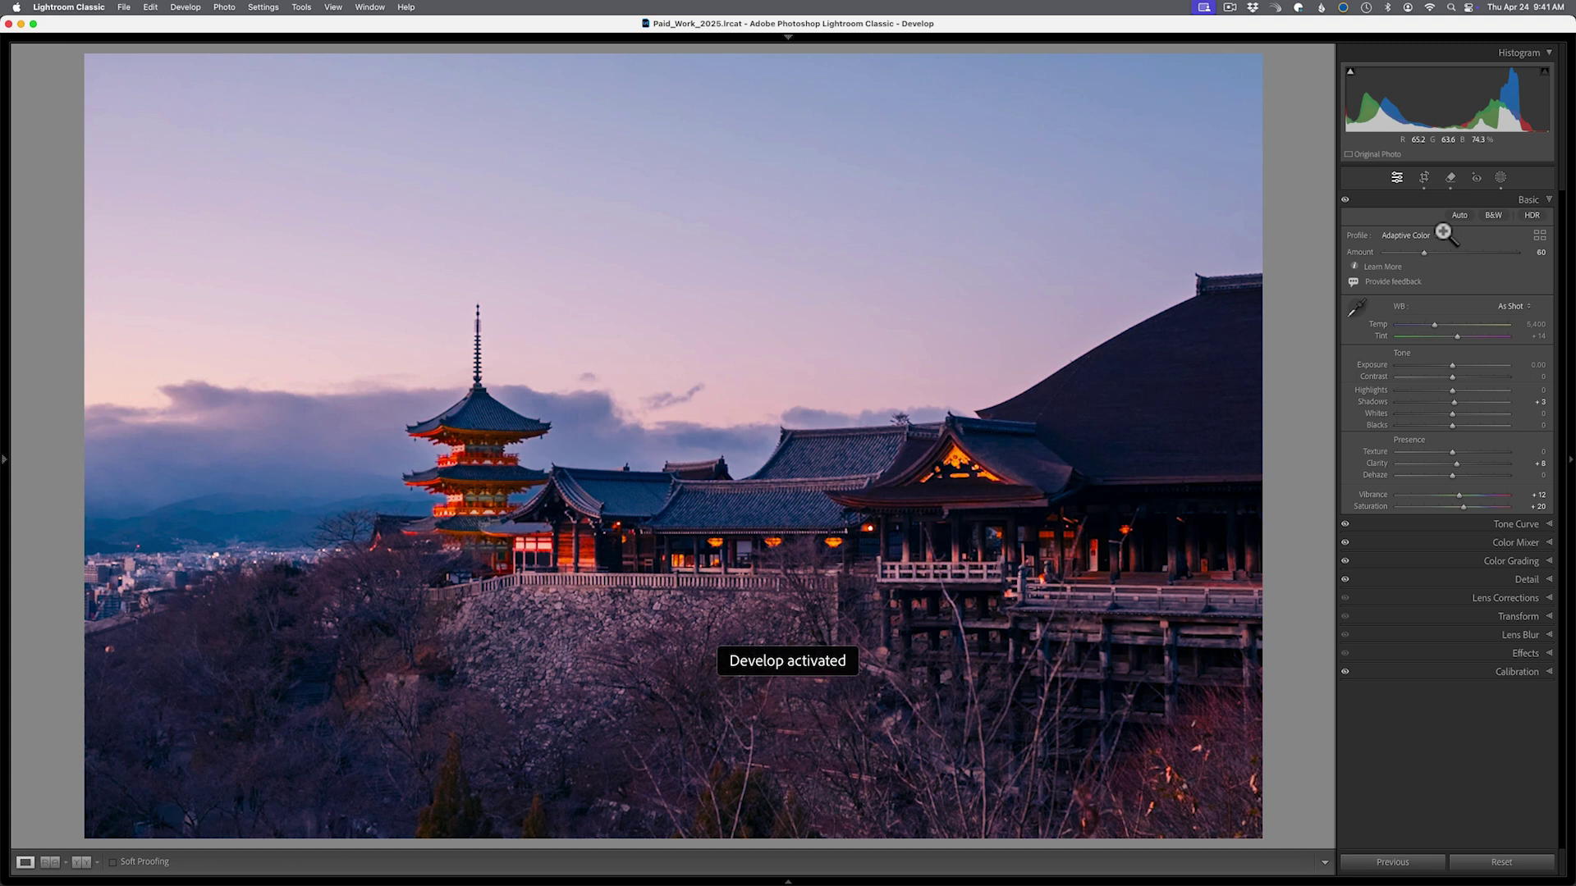
{"action": "left_click", "coordinate": [1500, 177]}
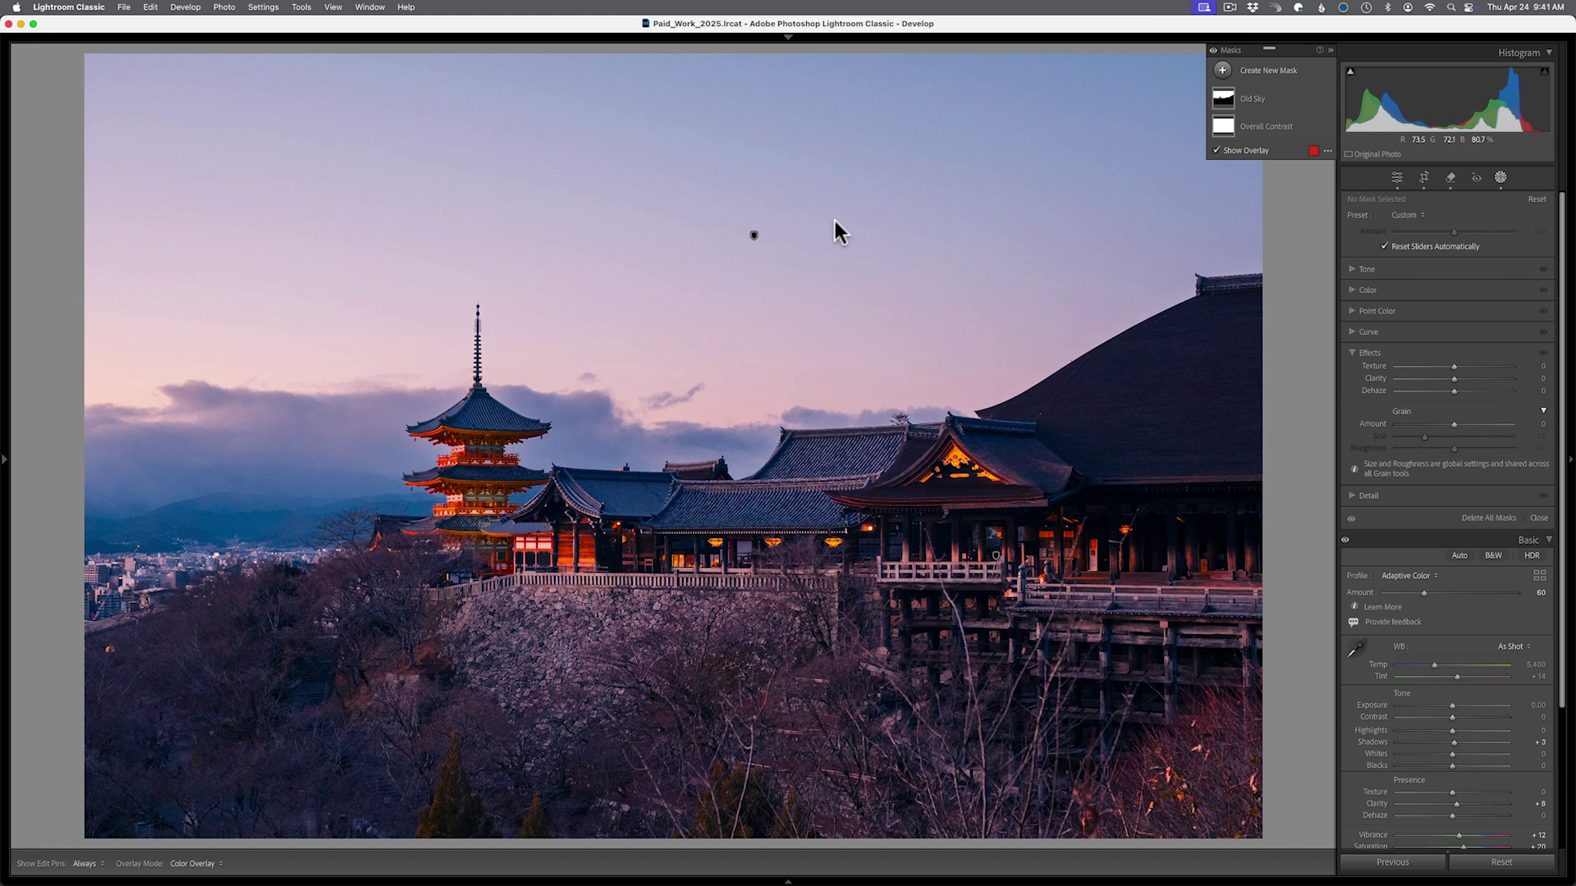
{"action": "mouse_move", "coordinate": [1327, 100]}
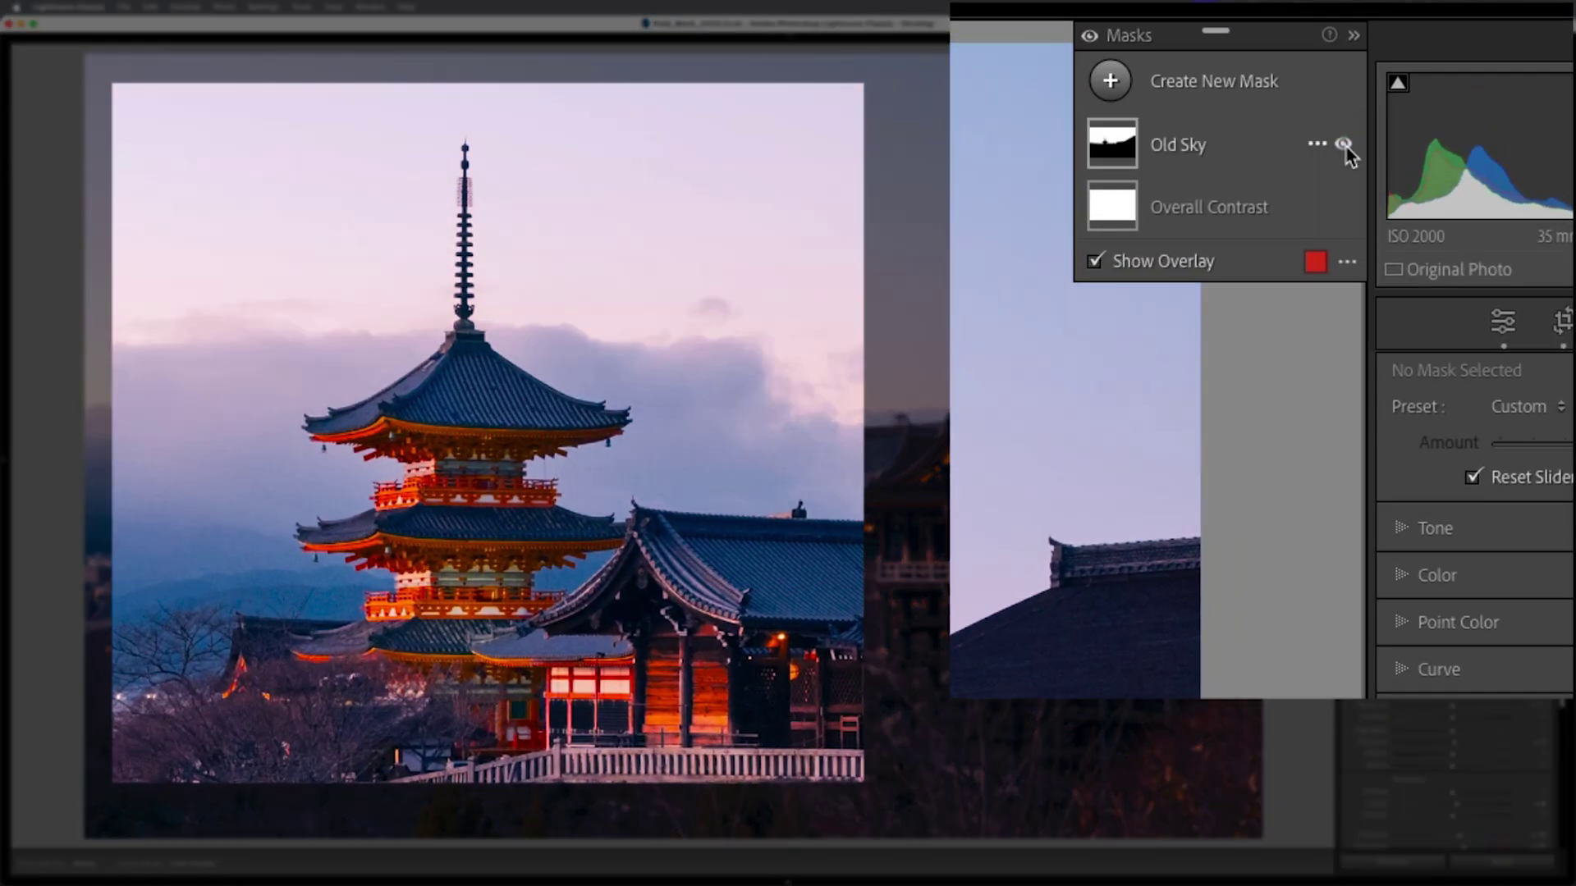
{"action": "left_click", "coordinate": [1342, 145]}
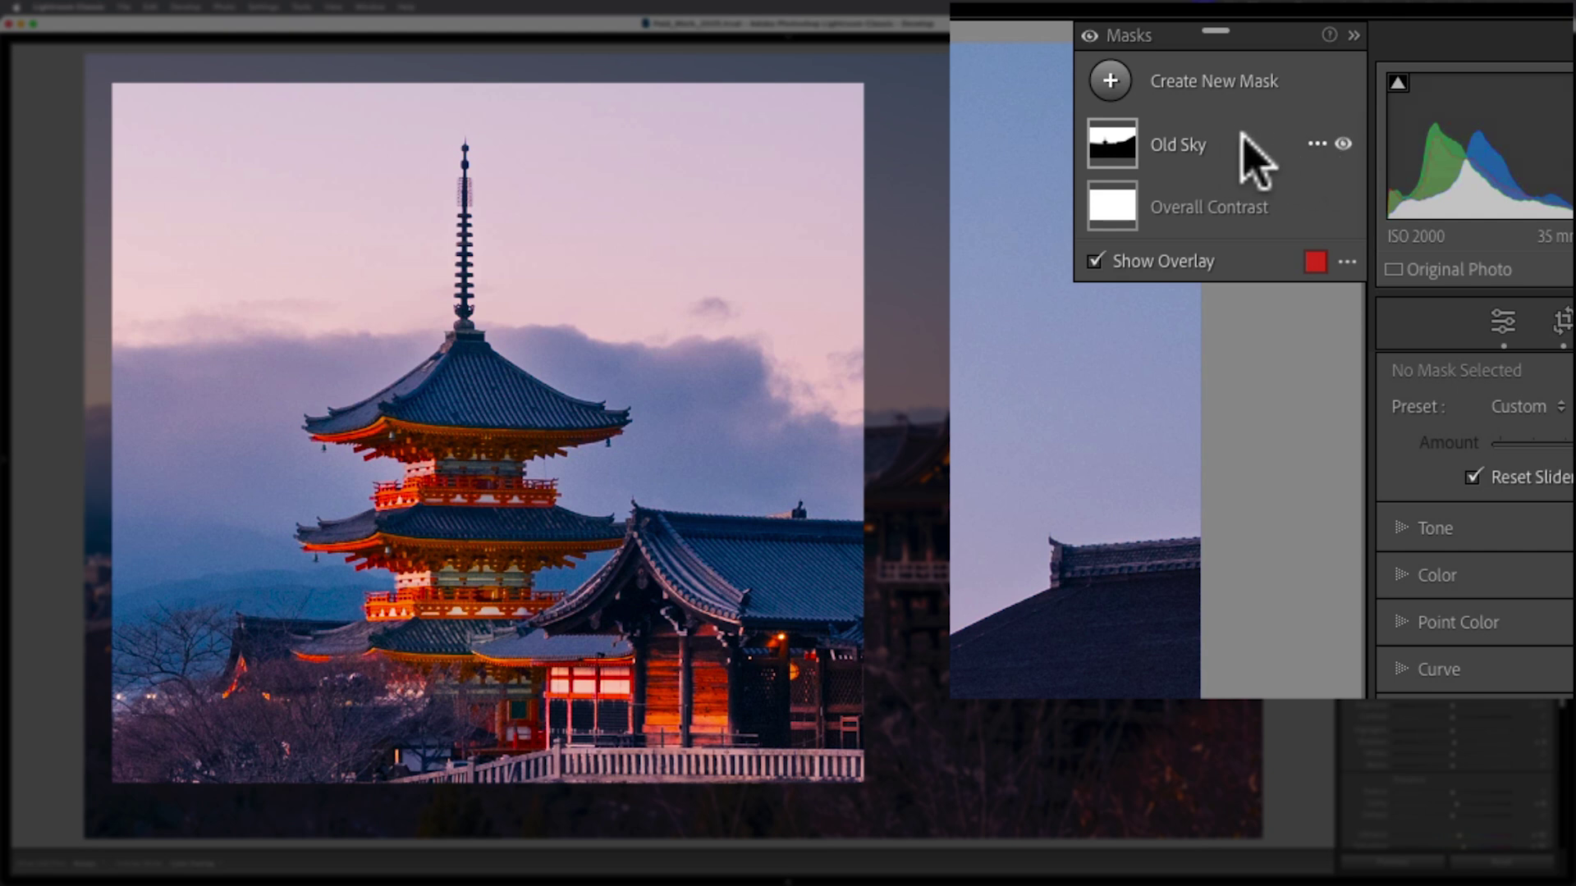
{"action": "left_click", "coordinate": [1110, 81]}
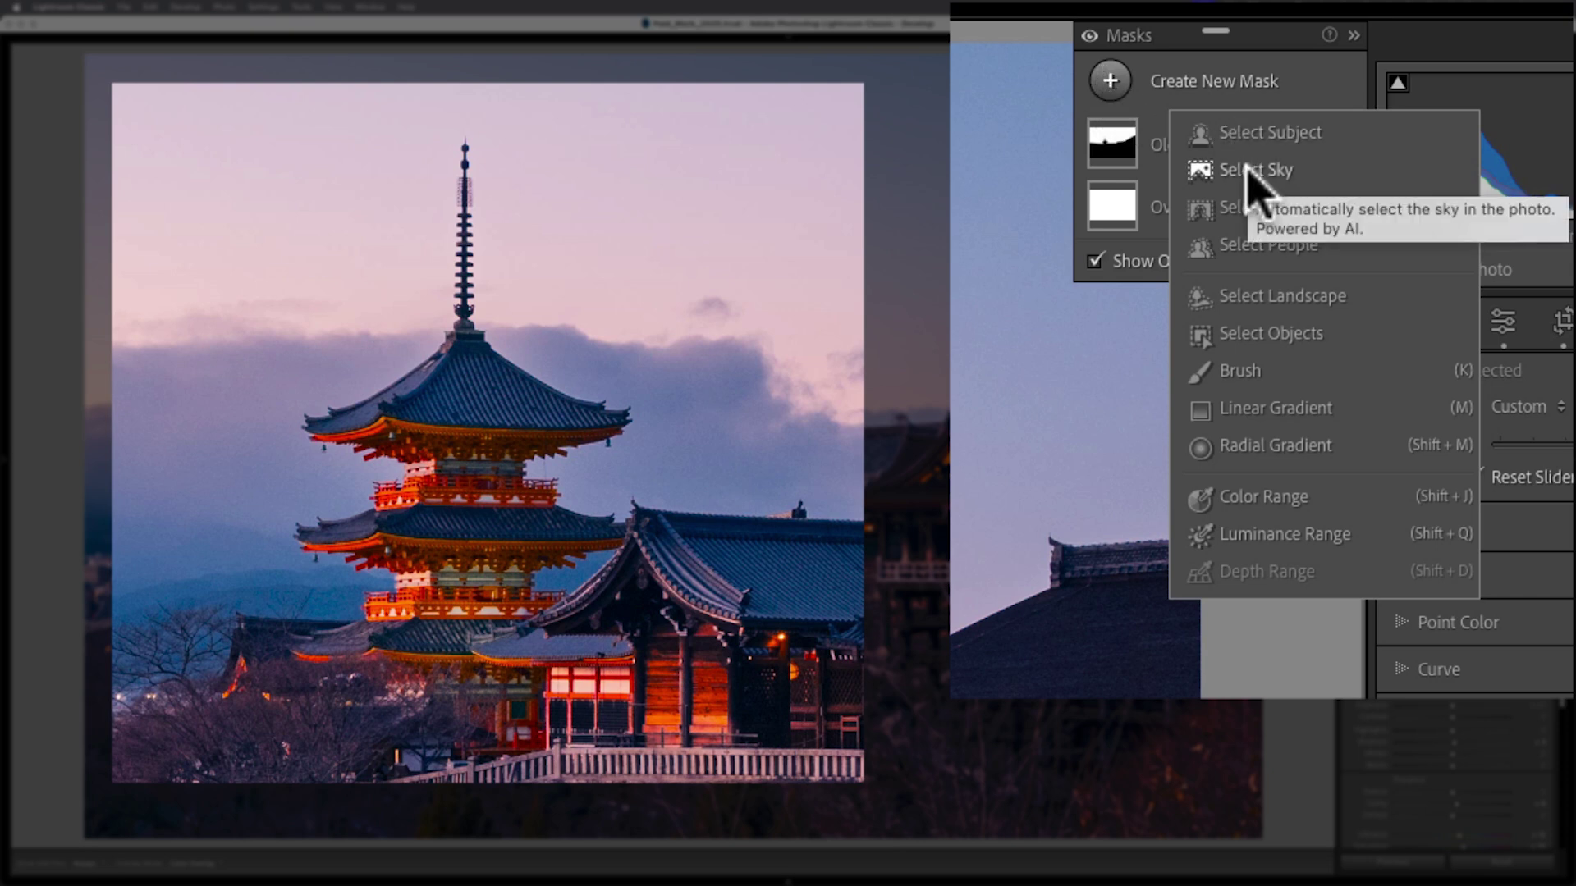
{"action": "left_click", "coordinate": [1243, 33]}
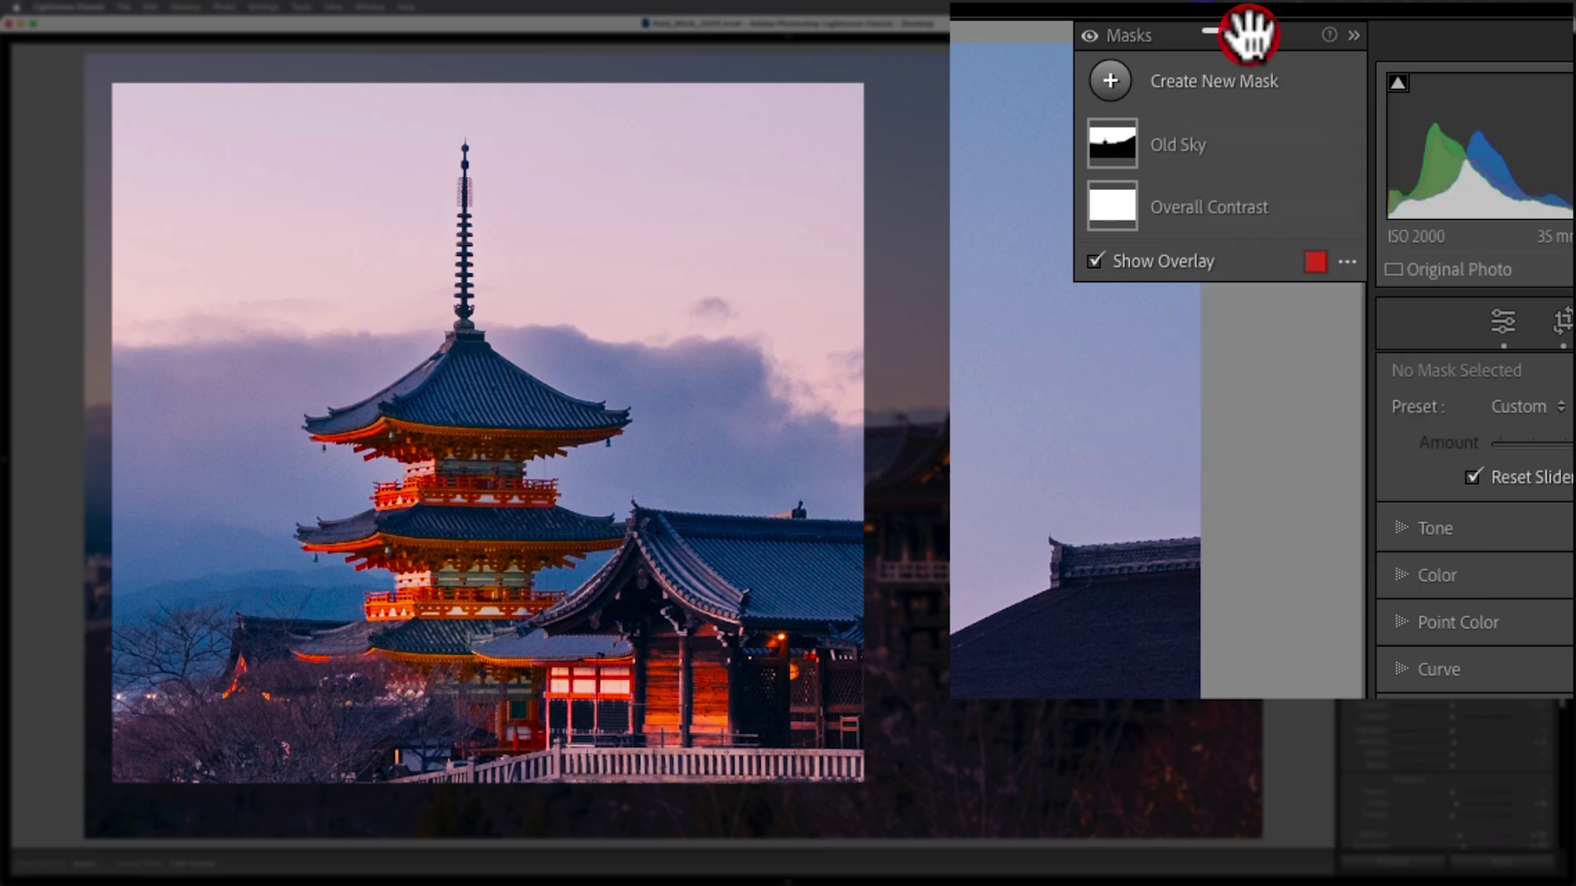
{"action": "left_click", "coordinate": [1179, 141]}
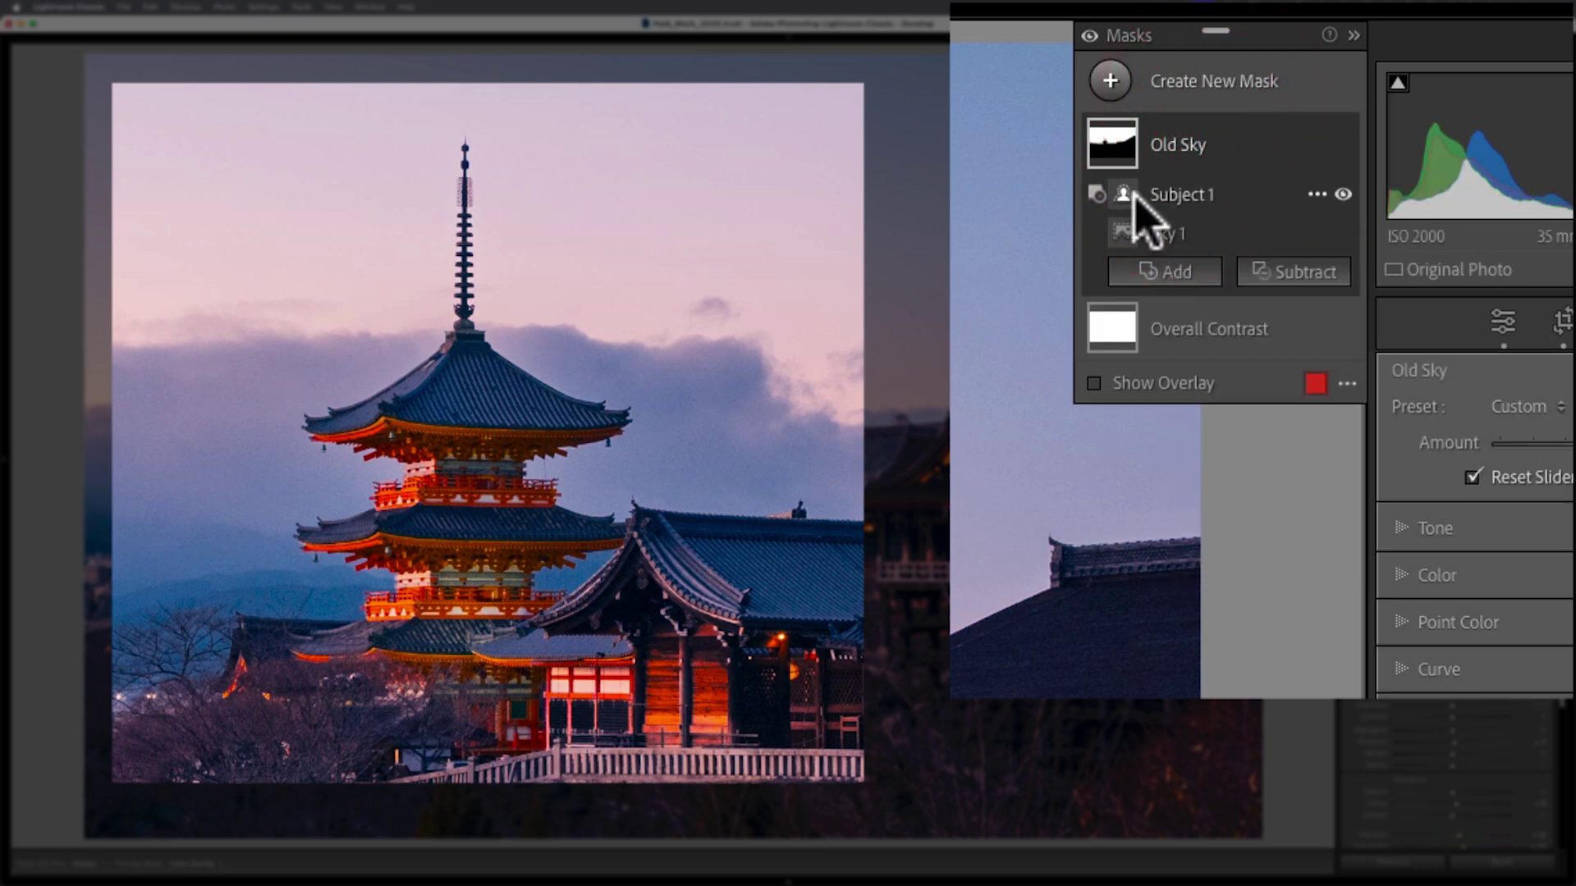
{"action": "mouse_move", "coordinate": [1121, 196]}
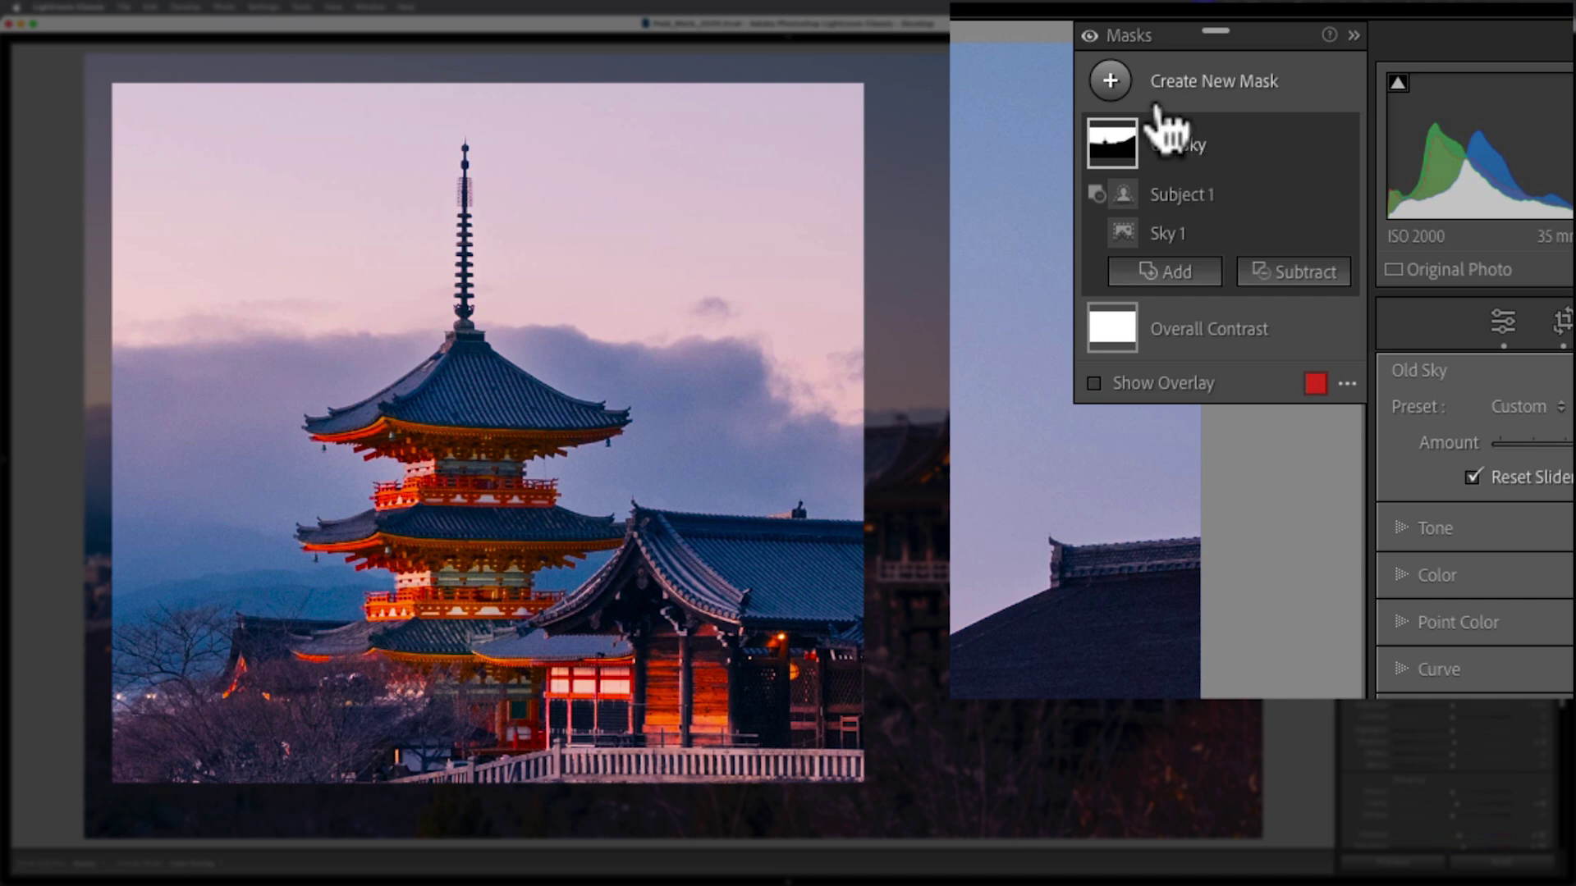
Choose Select Landscape from the Create New Mask menu on the pagoda photo
{"action": "left_click", "coordinate": [1112, 82]}
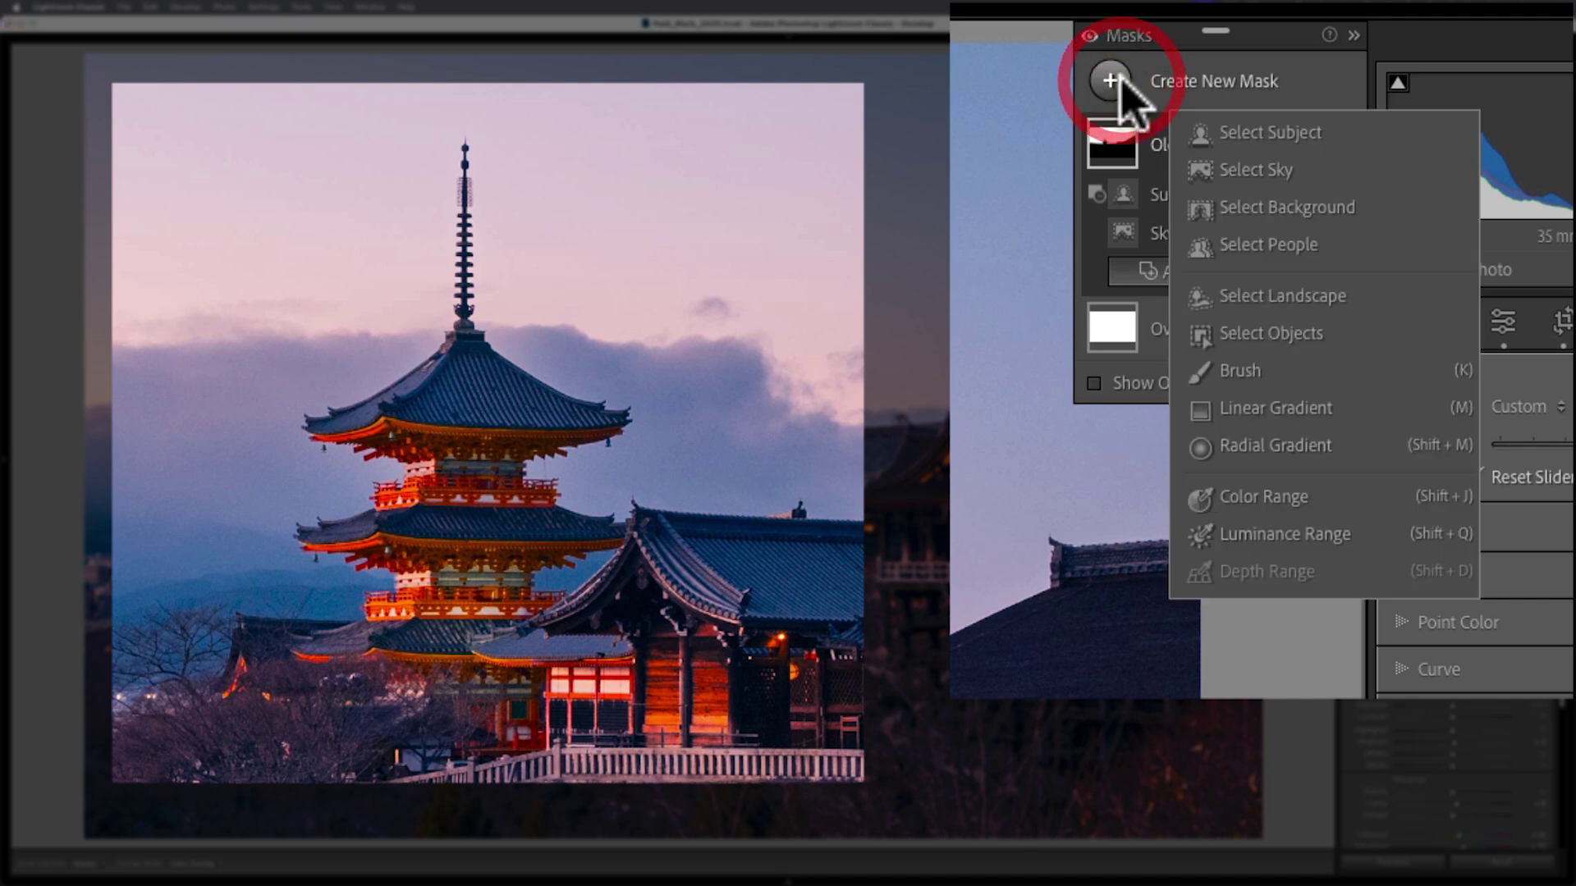
{"action": "left_click", "coordinate": [1287, 295]}
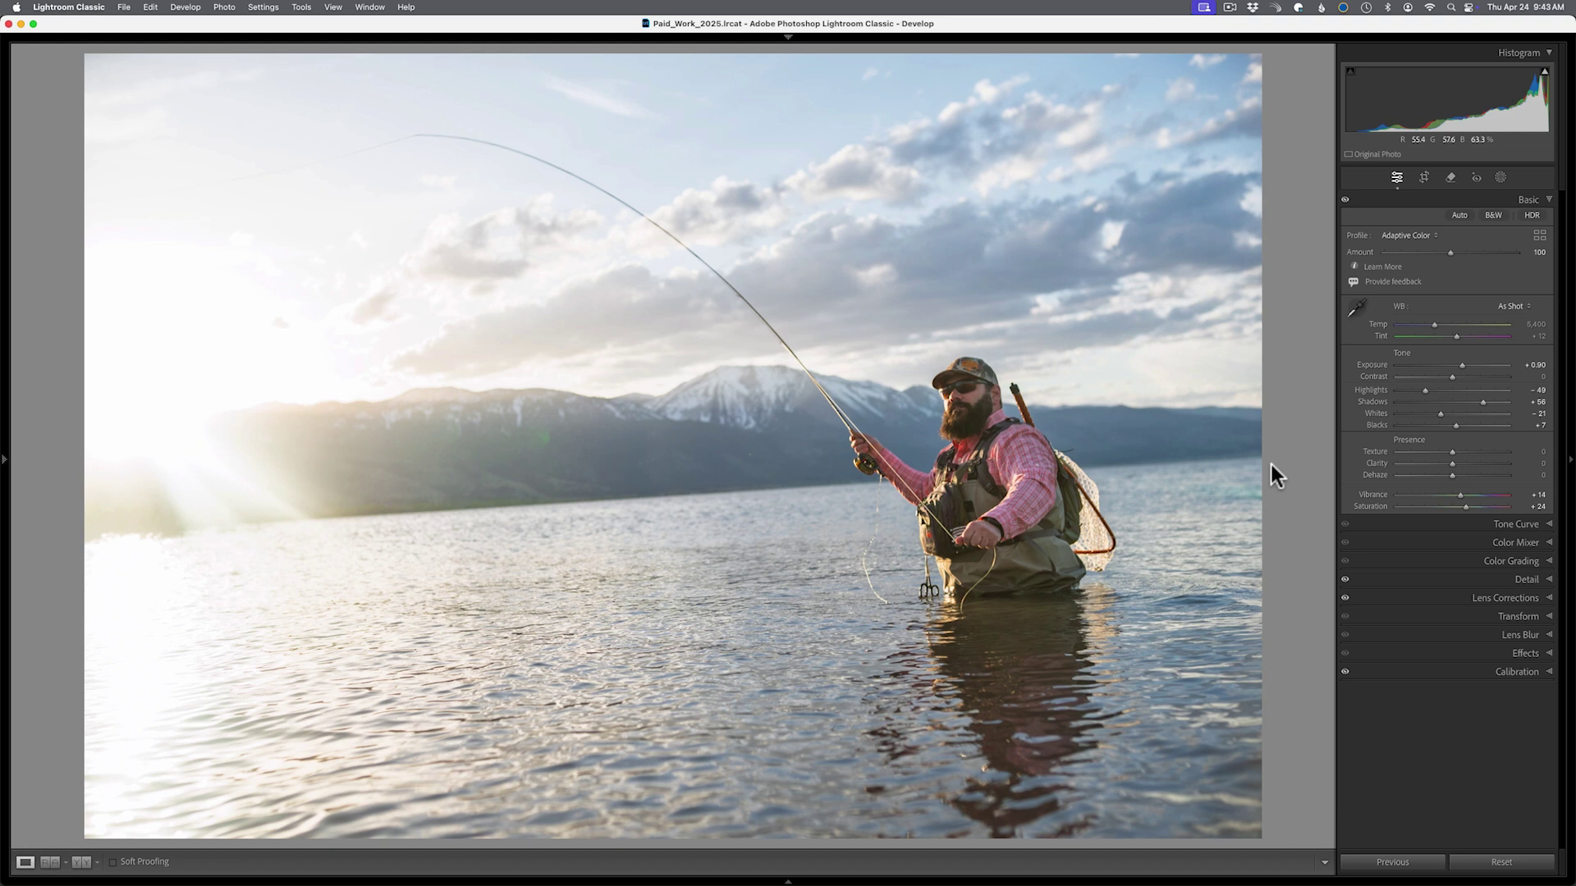
Add an automatic Sky mask to the fisherman photo and set its Exposure to -4.00
{"action": "left_click", "coordinate": [1500, 179]}
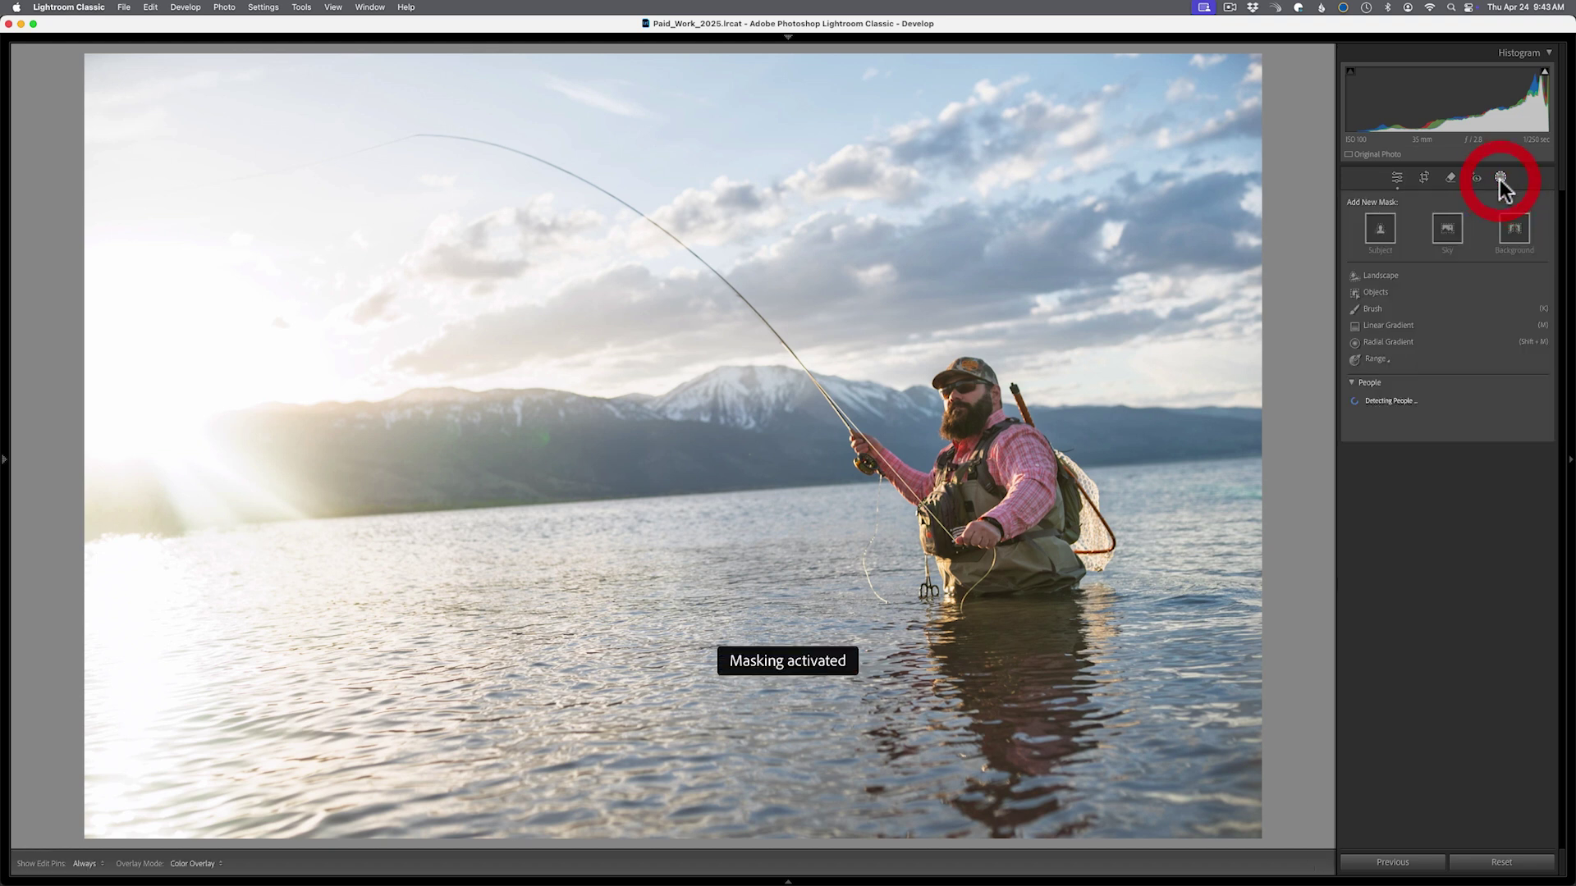
{"action": "left_click", "coordinate": [1446, 230]}
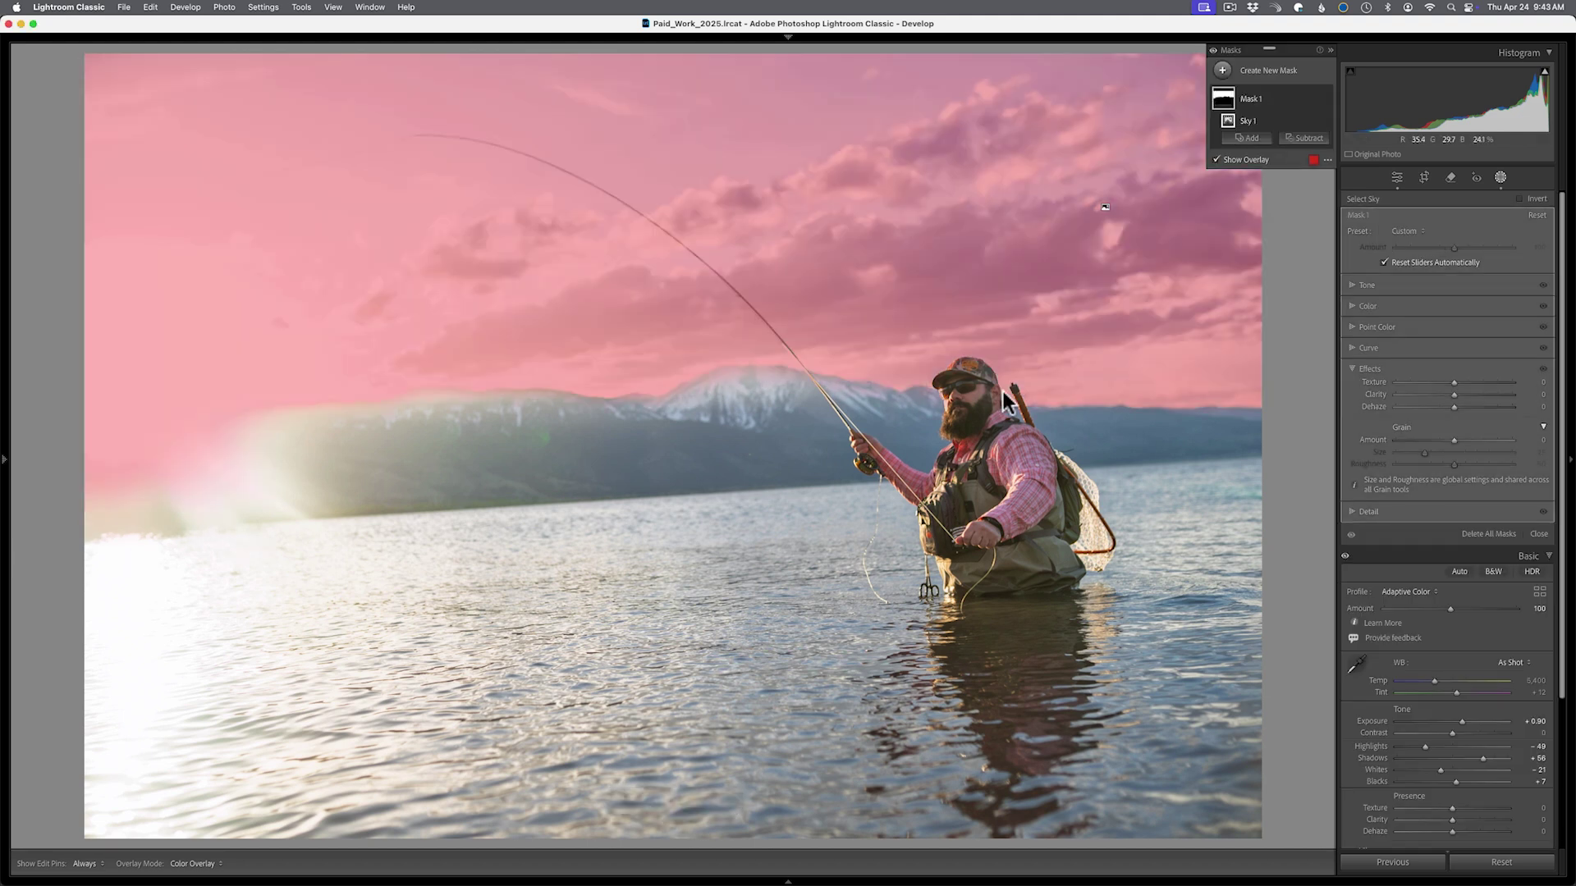
{"action": "left_click", "coordinate": [1352, 285]}
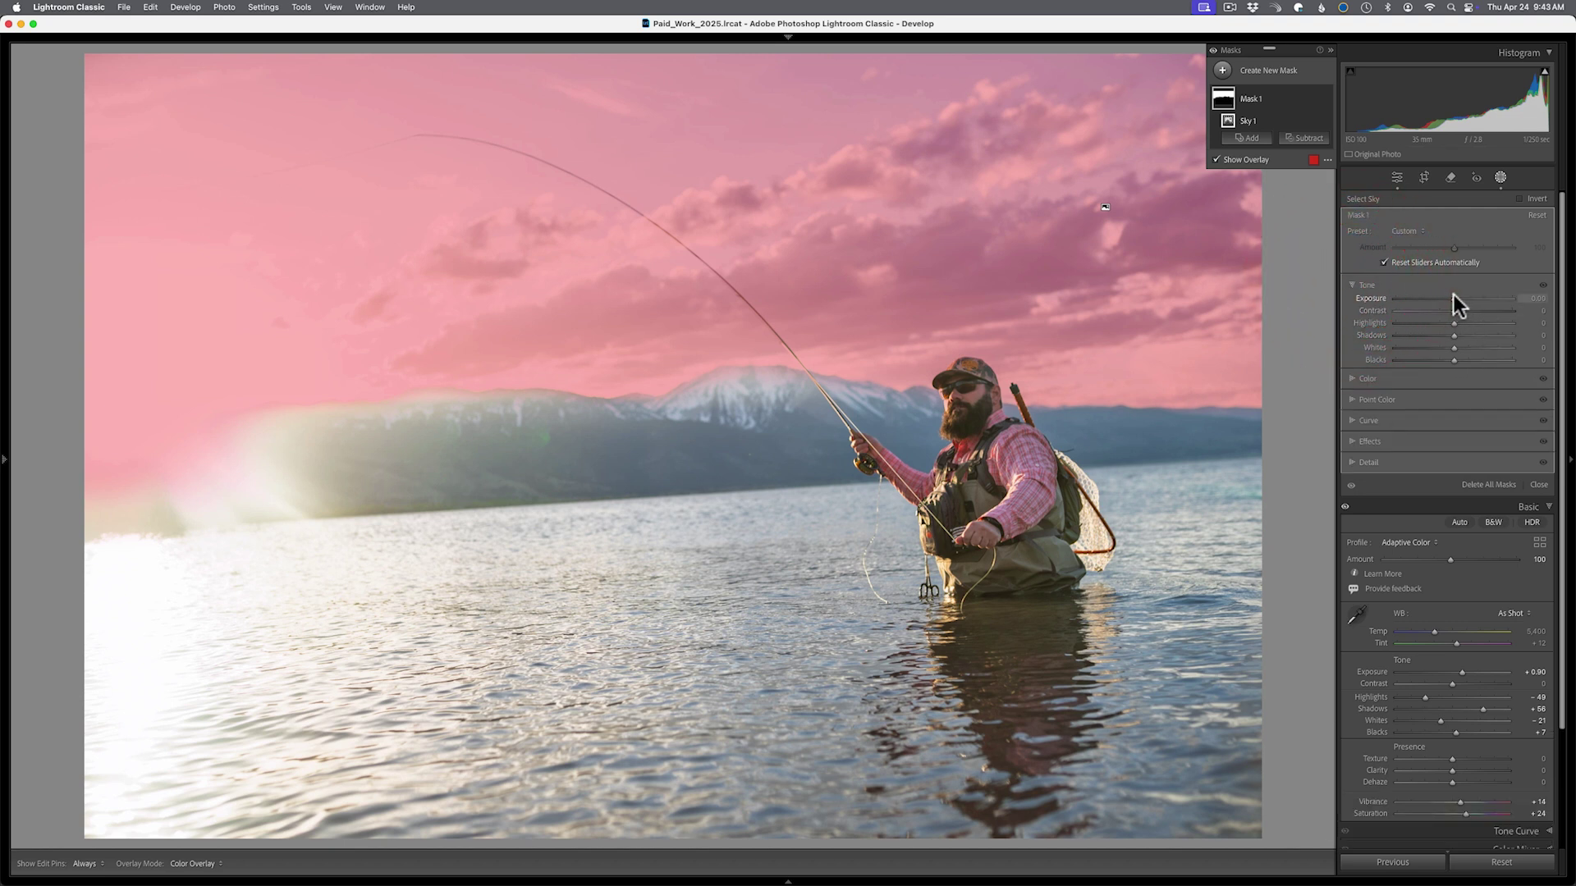
{"action": "left_click_drag", "start_coordinate": [1453, 296], "coordinate": [1358, 297]}
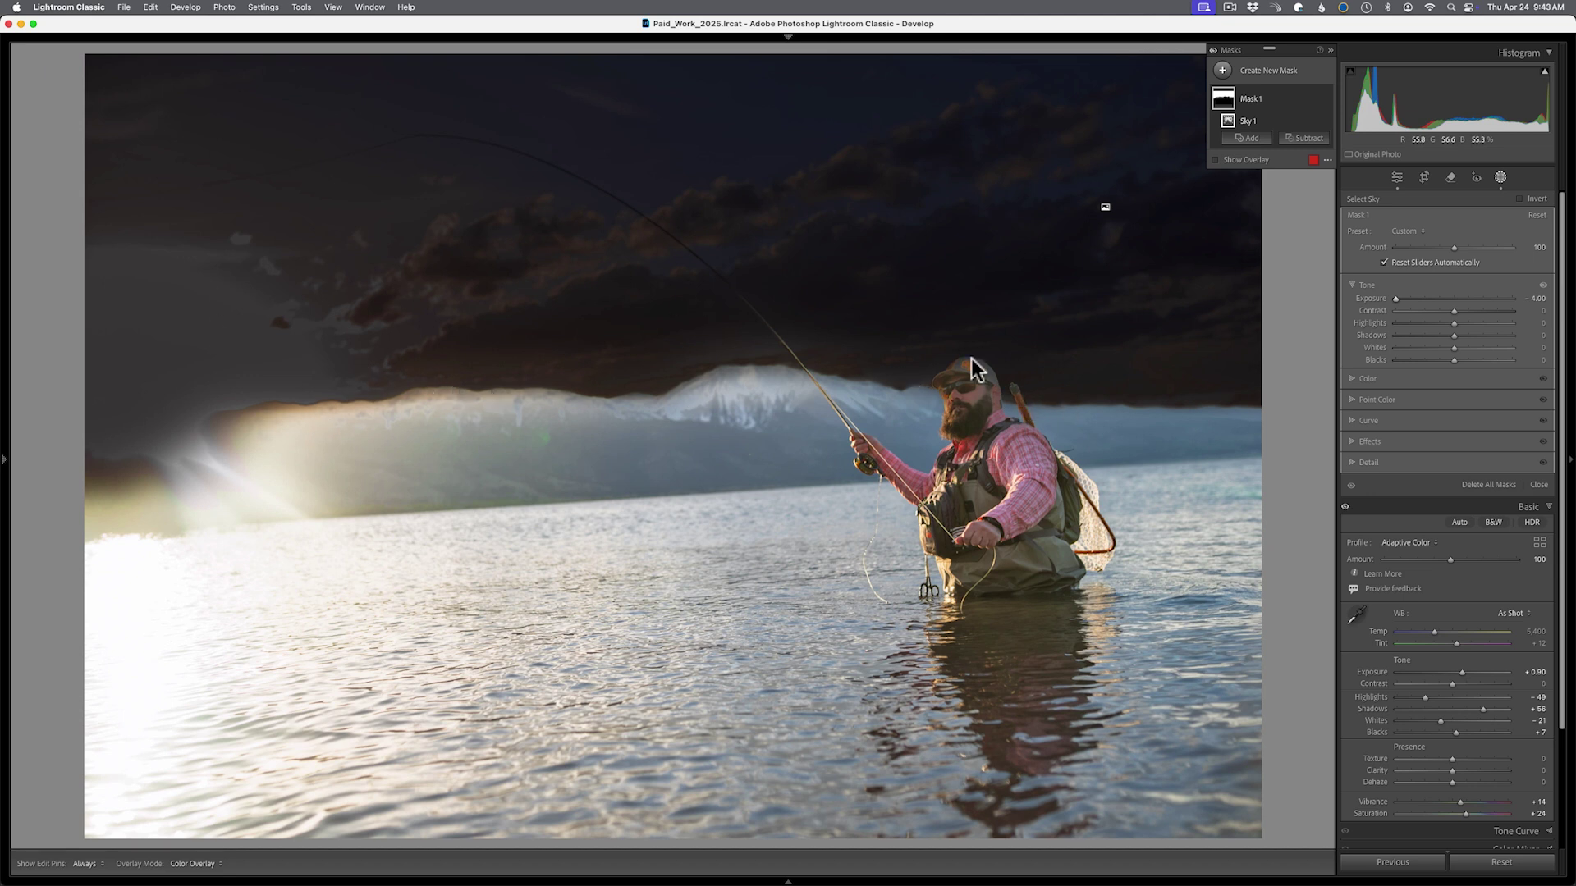
{"action": "left_click", "coordinate": [1312, 98]}
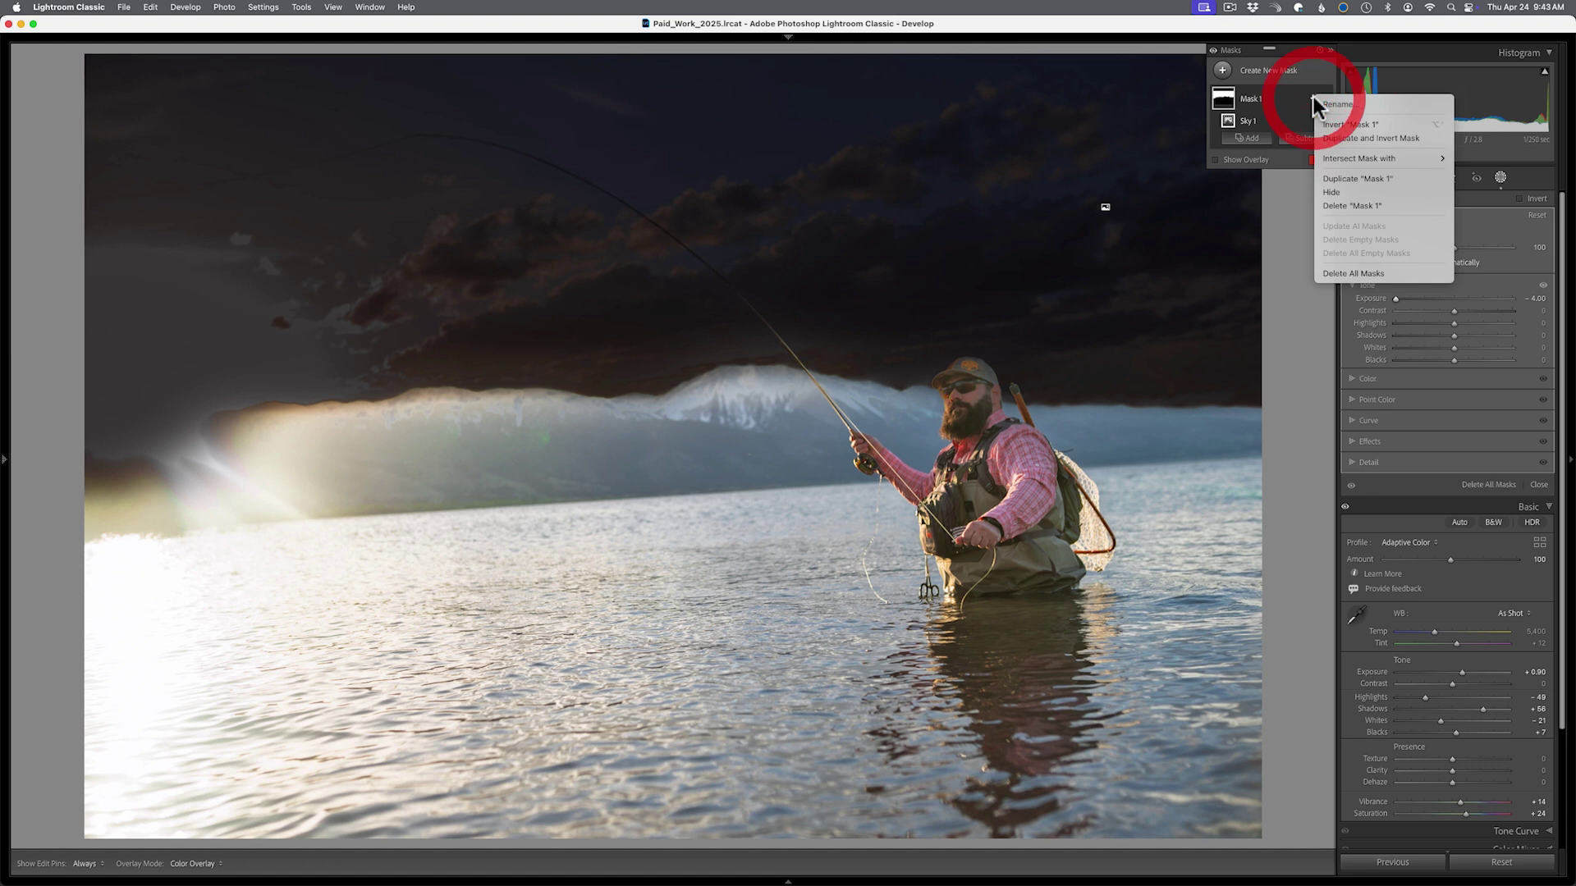
Delete Mask 1 and start a new Landscape mask with Sky ticked
{"action": "left_click", "coordinate": [1340, 205]}
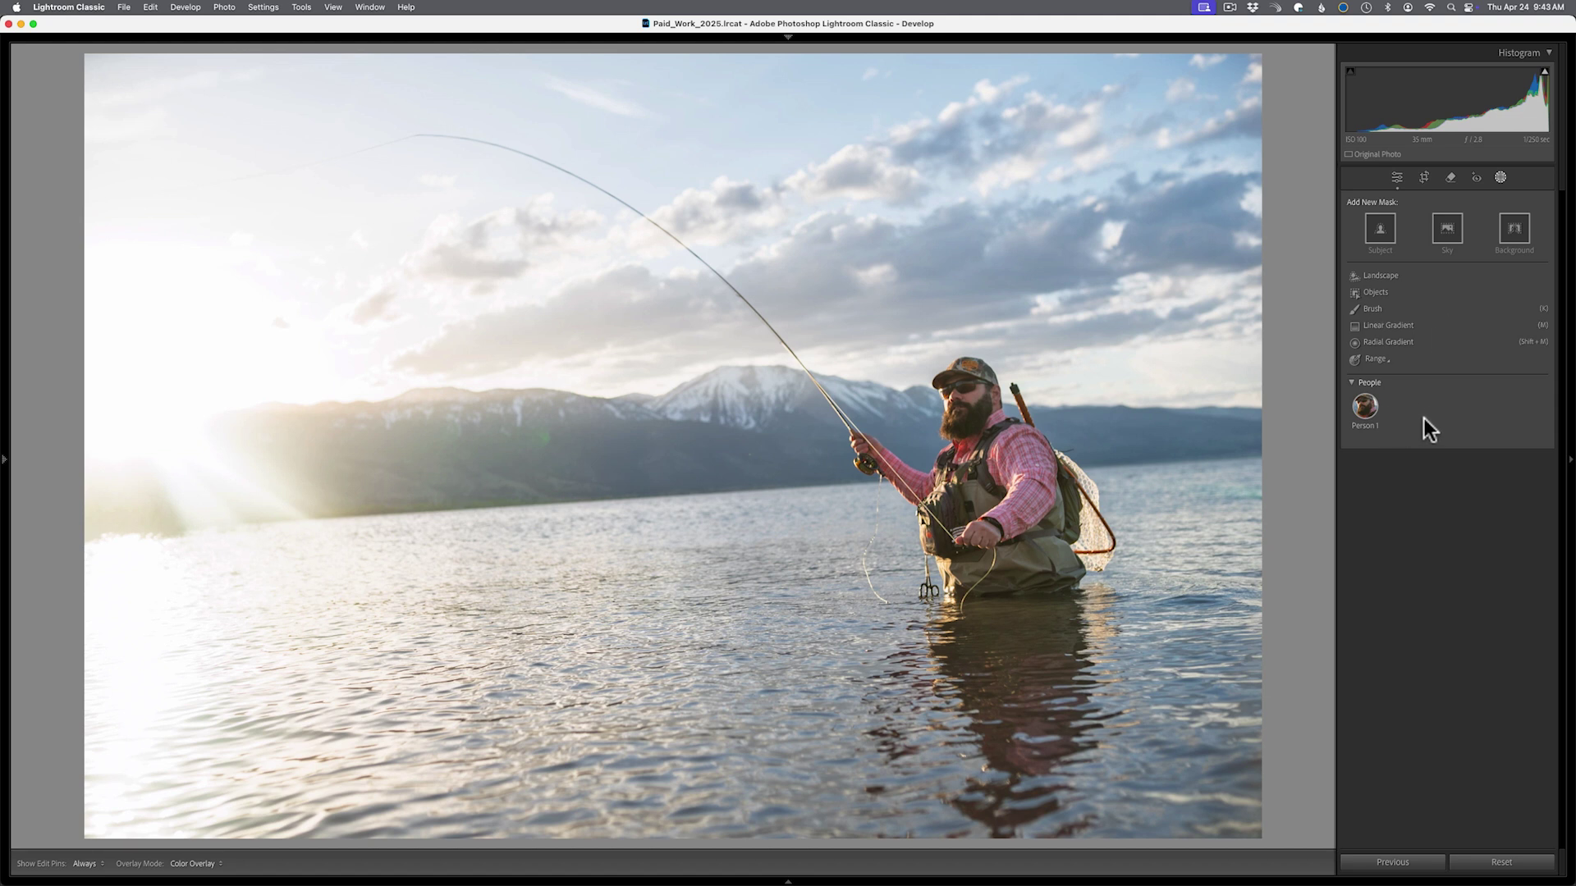
{"action": "mouse_move", "coordinate": [1376, 410]}
{"action": "left_click", "coordinate": [1379, 276]}
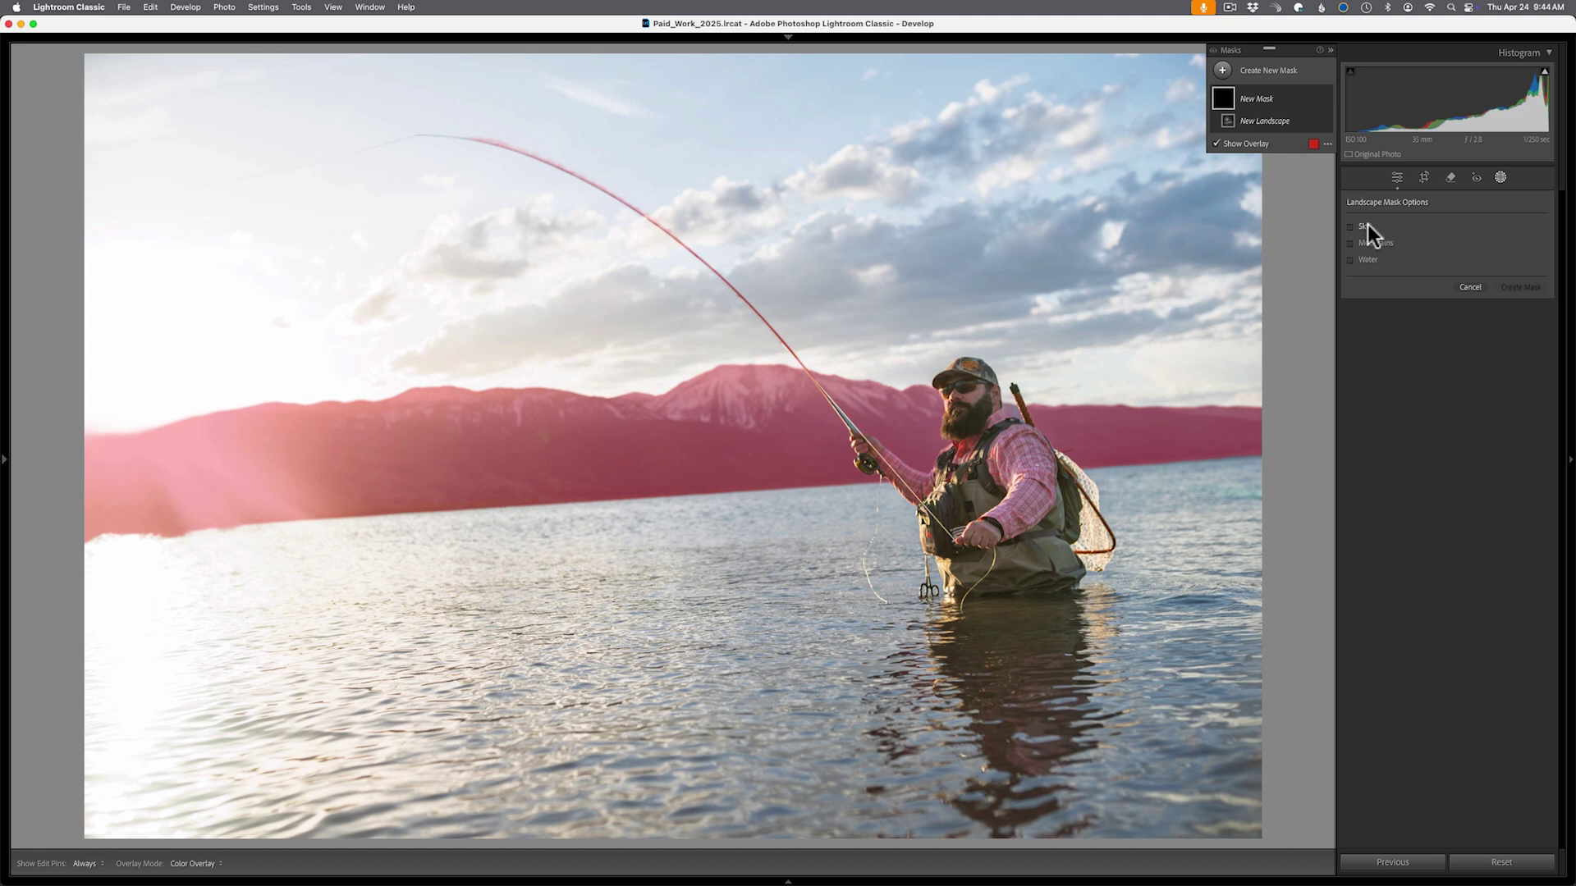
{"action": "left_click", "coordinate": [1365, 225]}
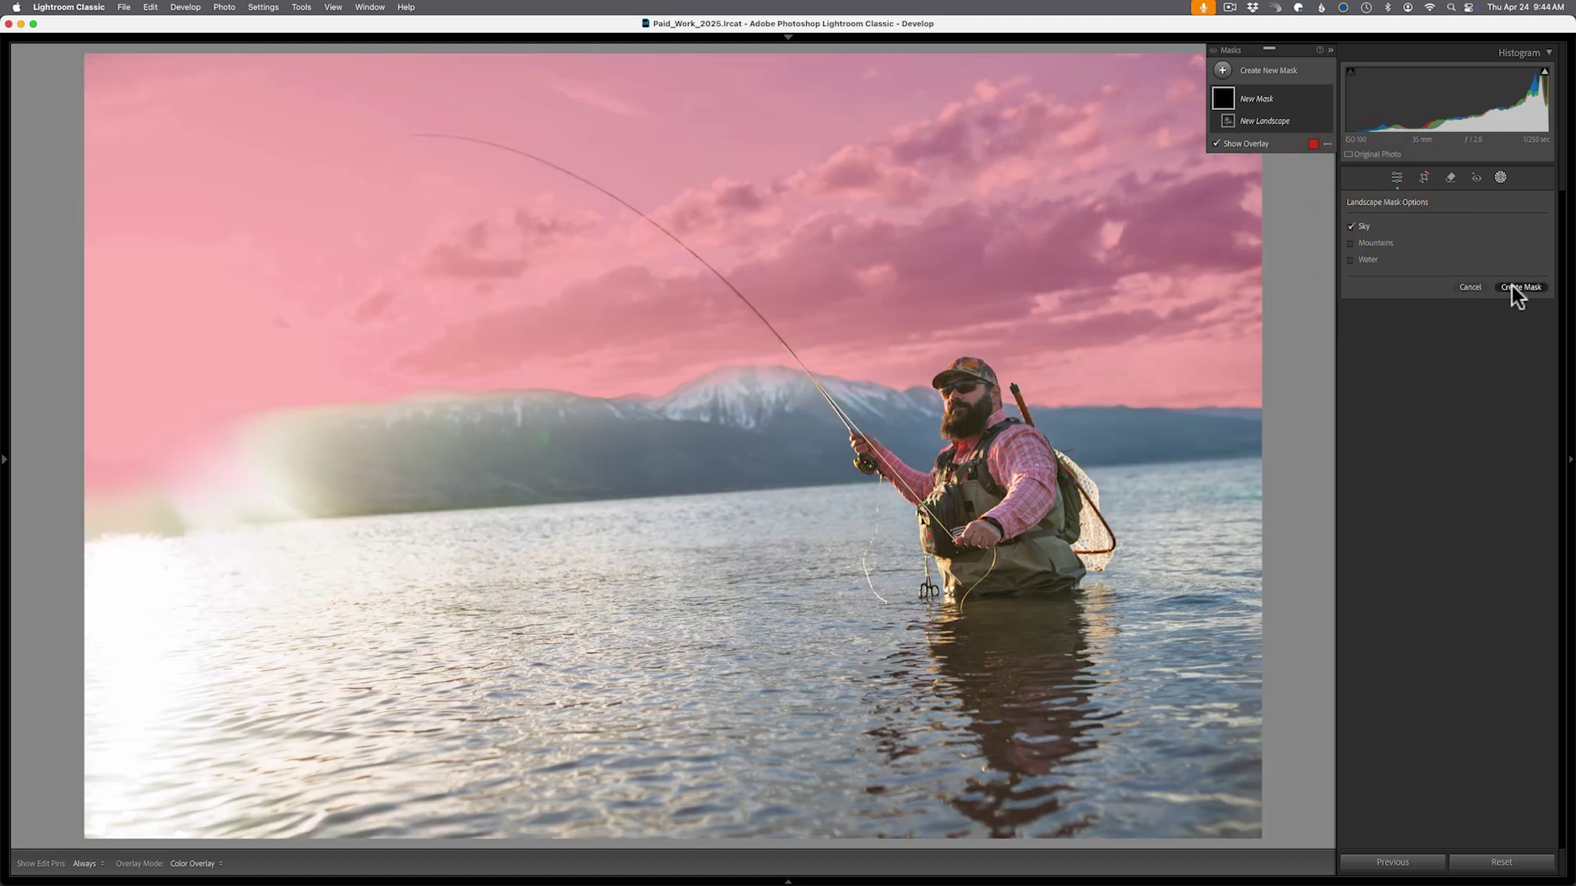
Create the Sky landscape mask and give it Dehaze 50
{"action": "left_click", "coordinate": [1516, 287]}
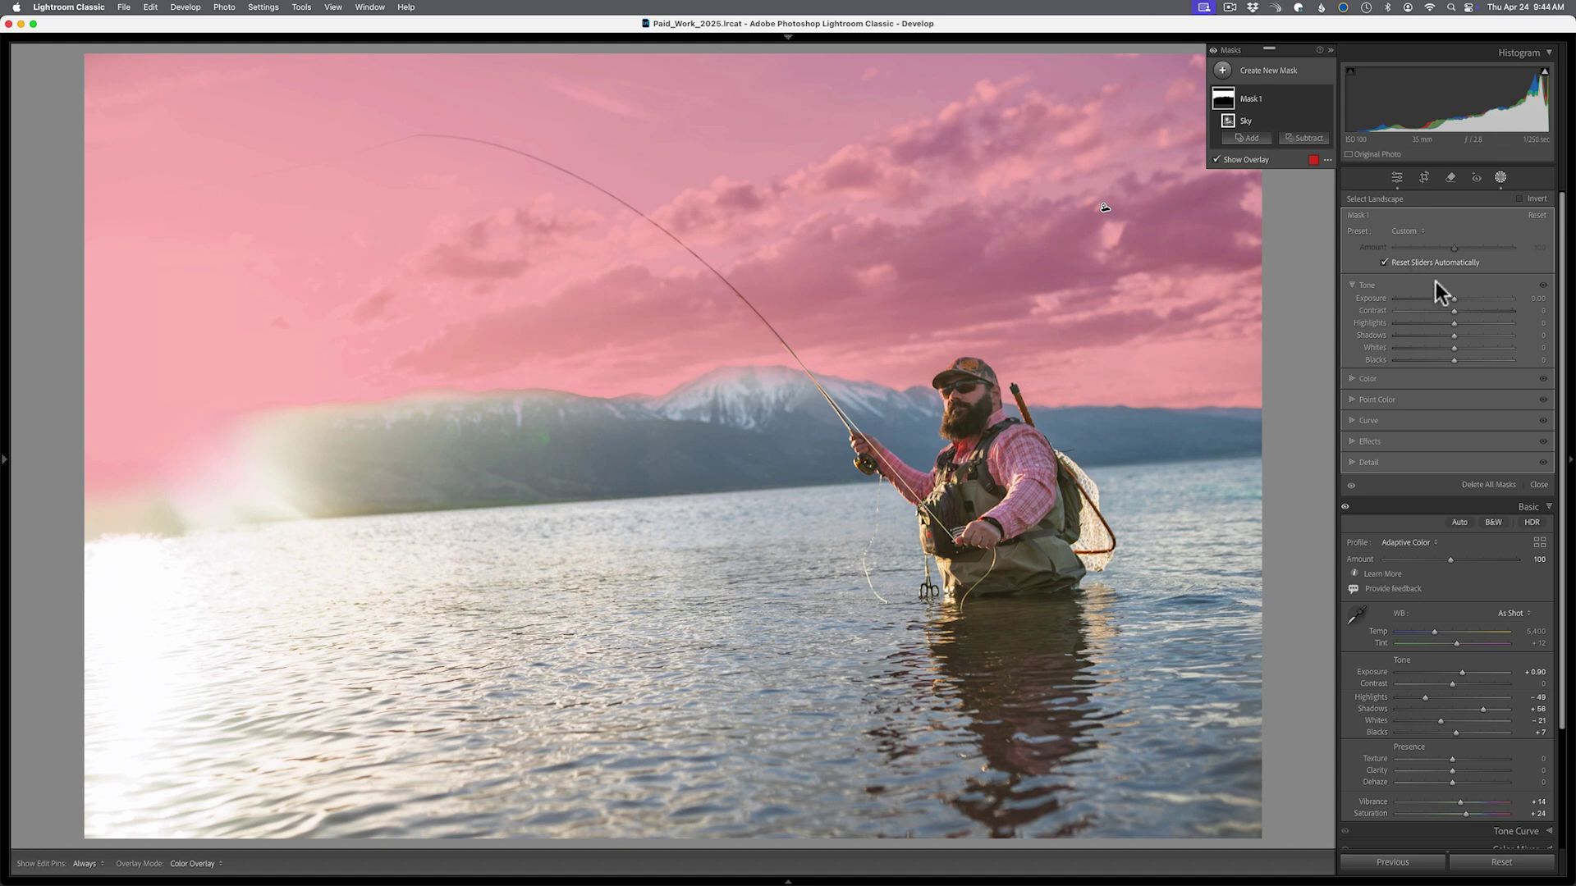
{"action": "left_click", "coordinate": [1352, 441]}
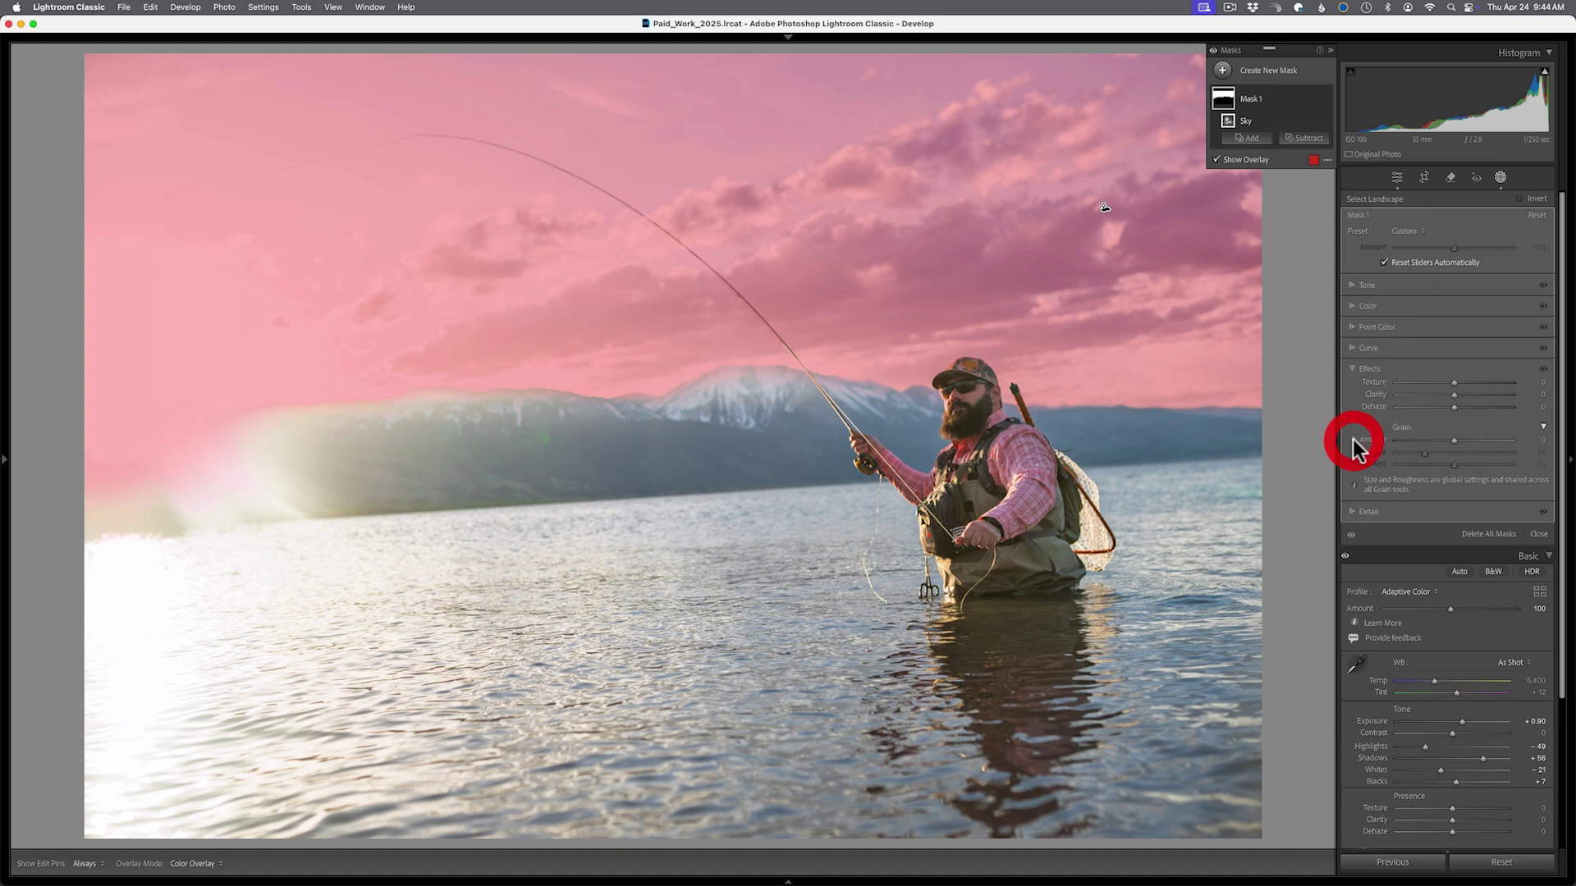
{"action": "left_click", "coordinate": [1454, 408]}
{"action": "left_click_drag", "start_coordinate": [1455, 407], "coordinate": [1484, 407]}
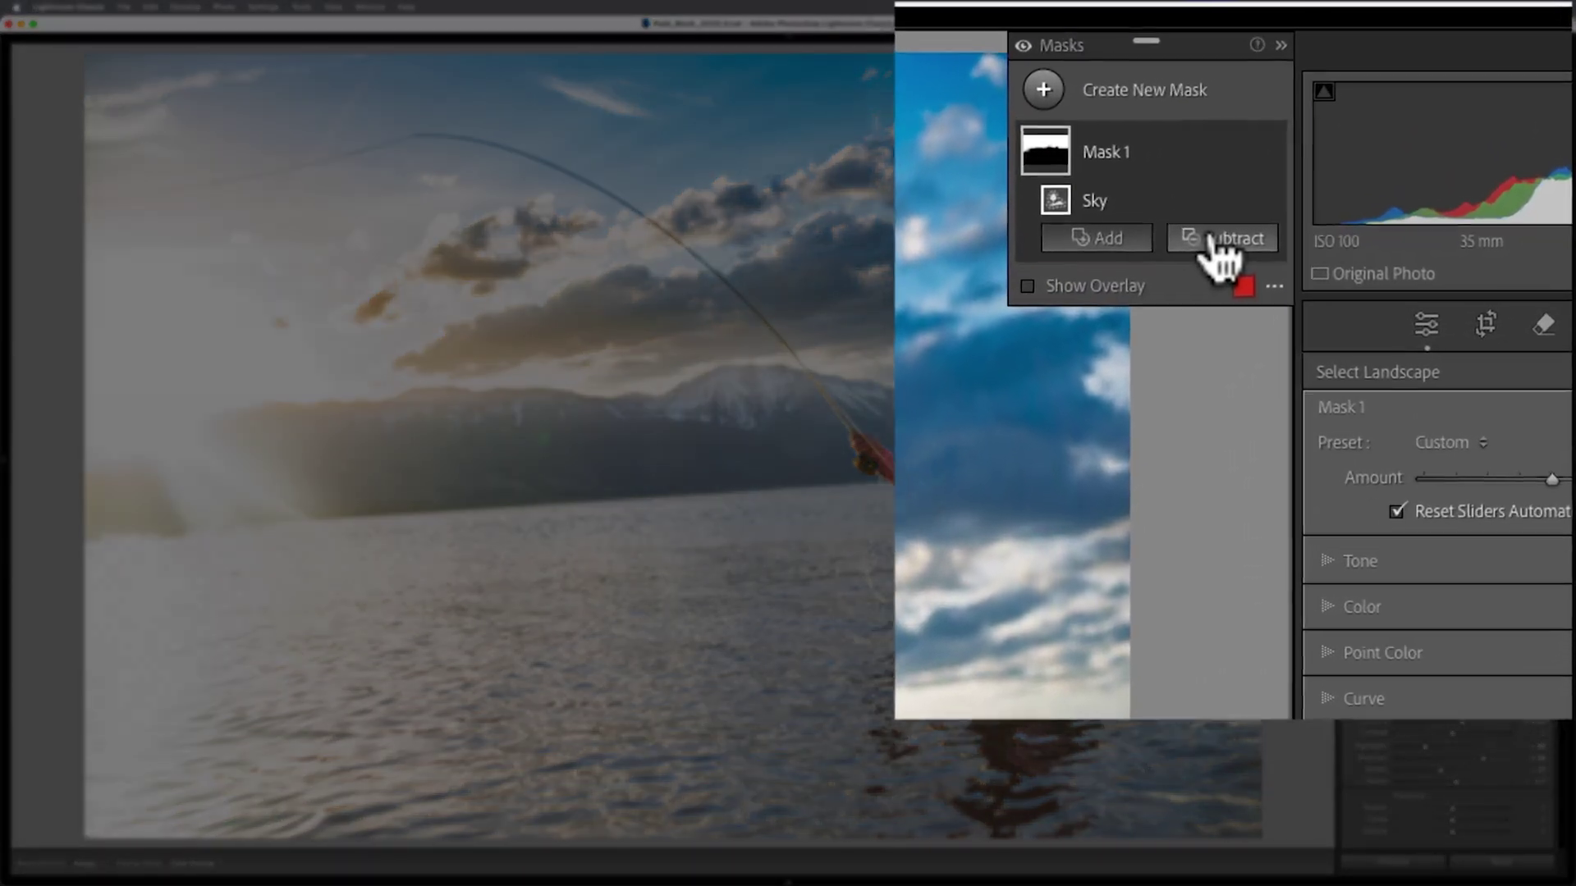
Subtract a Select Landscape Mountains selection from Mask 1
{"action": "left_click", "coordinate": [1278, 191]}
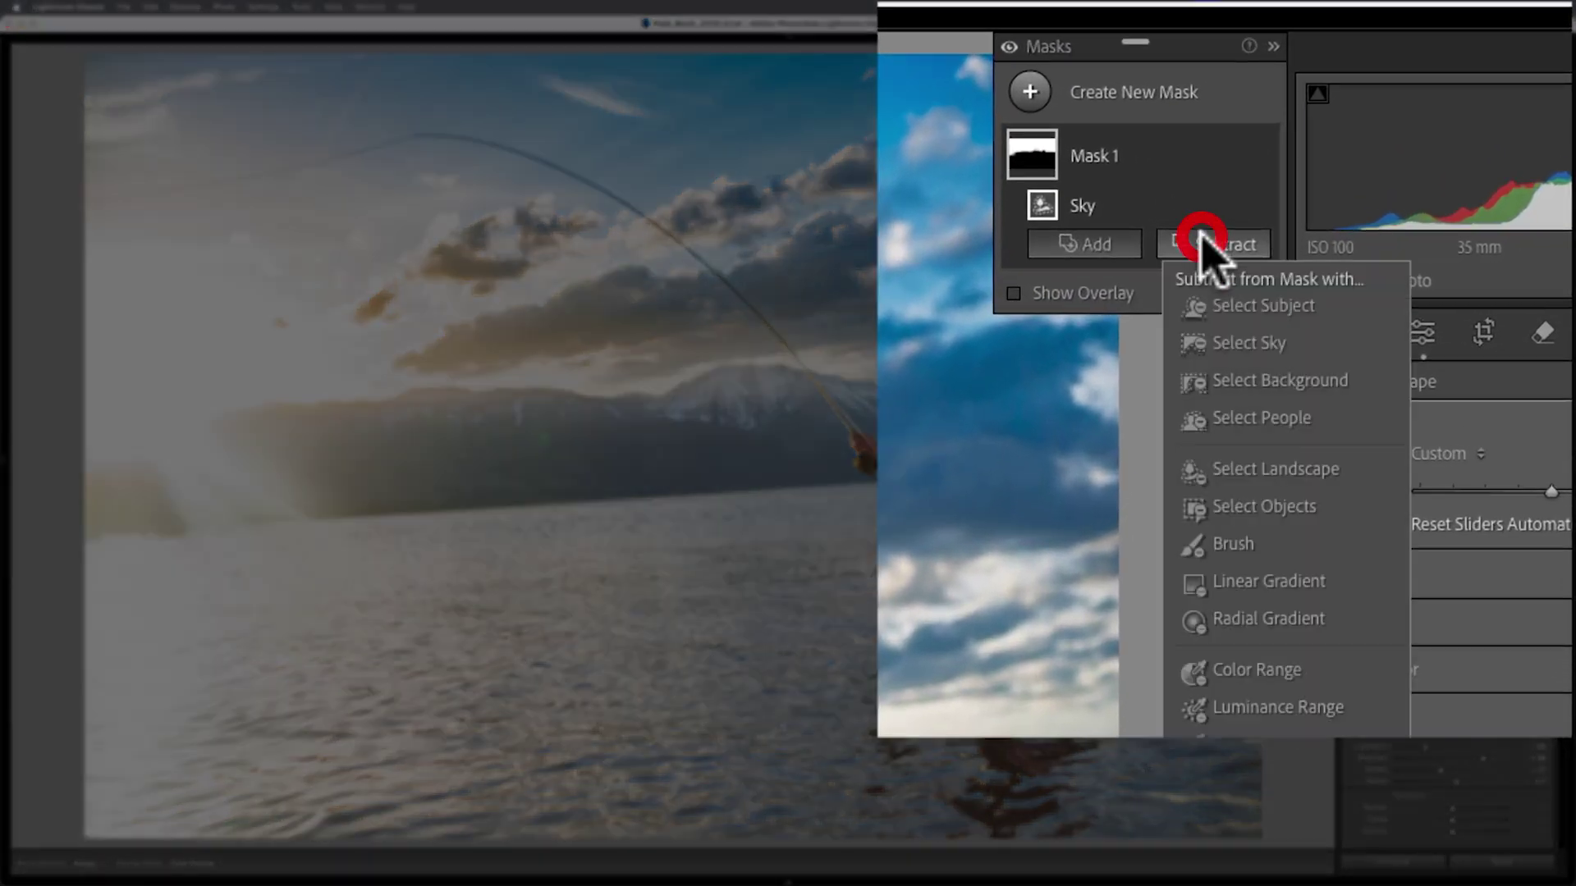
{"action": "left_click", "coordinate": [1238, 476]}
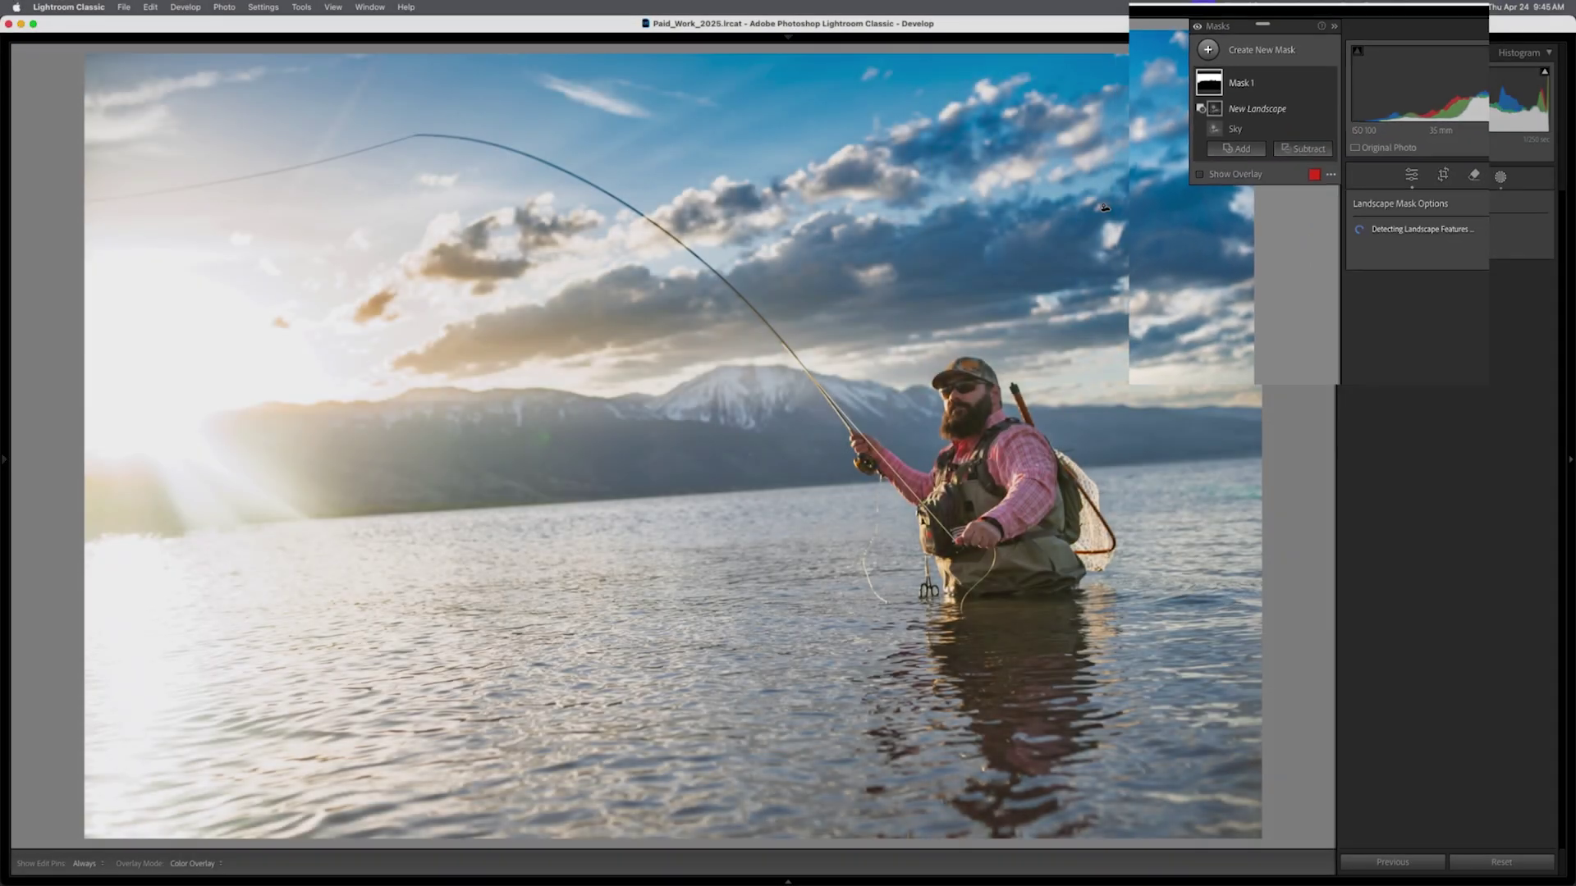
{"action": "left_click", "coordinate": [1351, 244]}
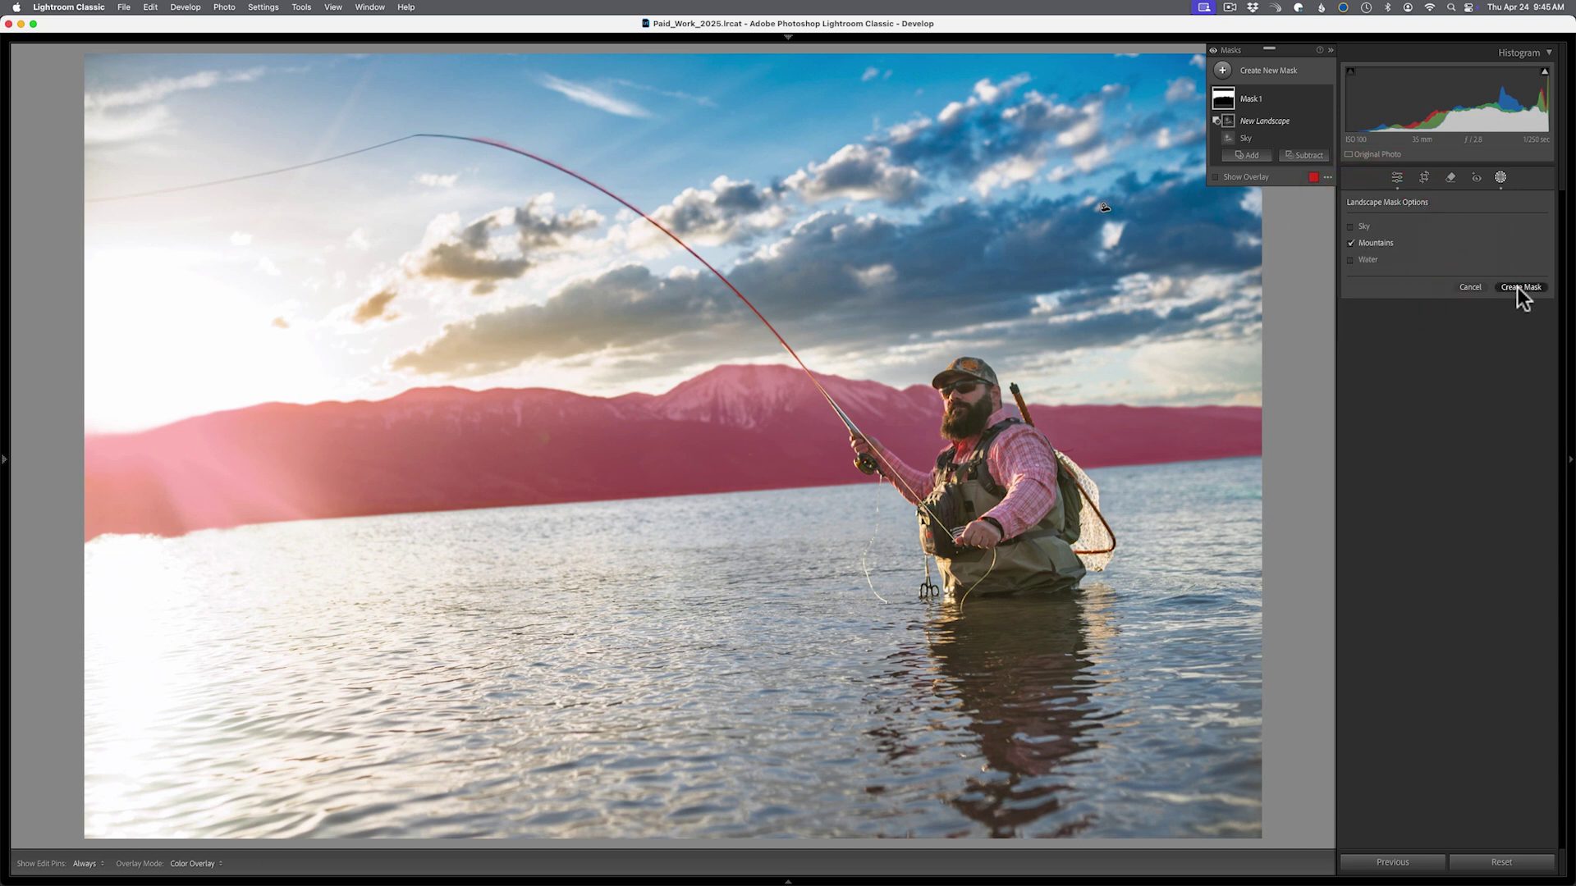
{"action": "left_click", "coordinate": [1520, 287]}
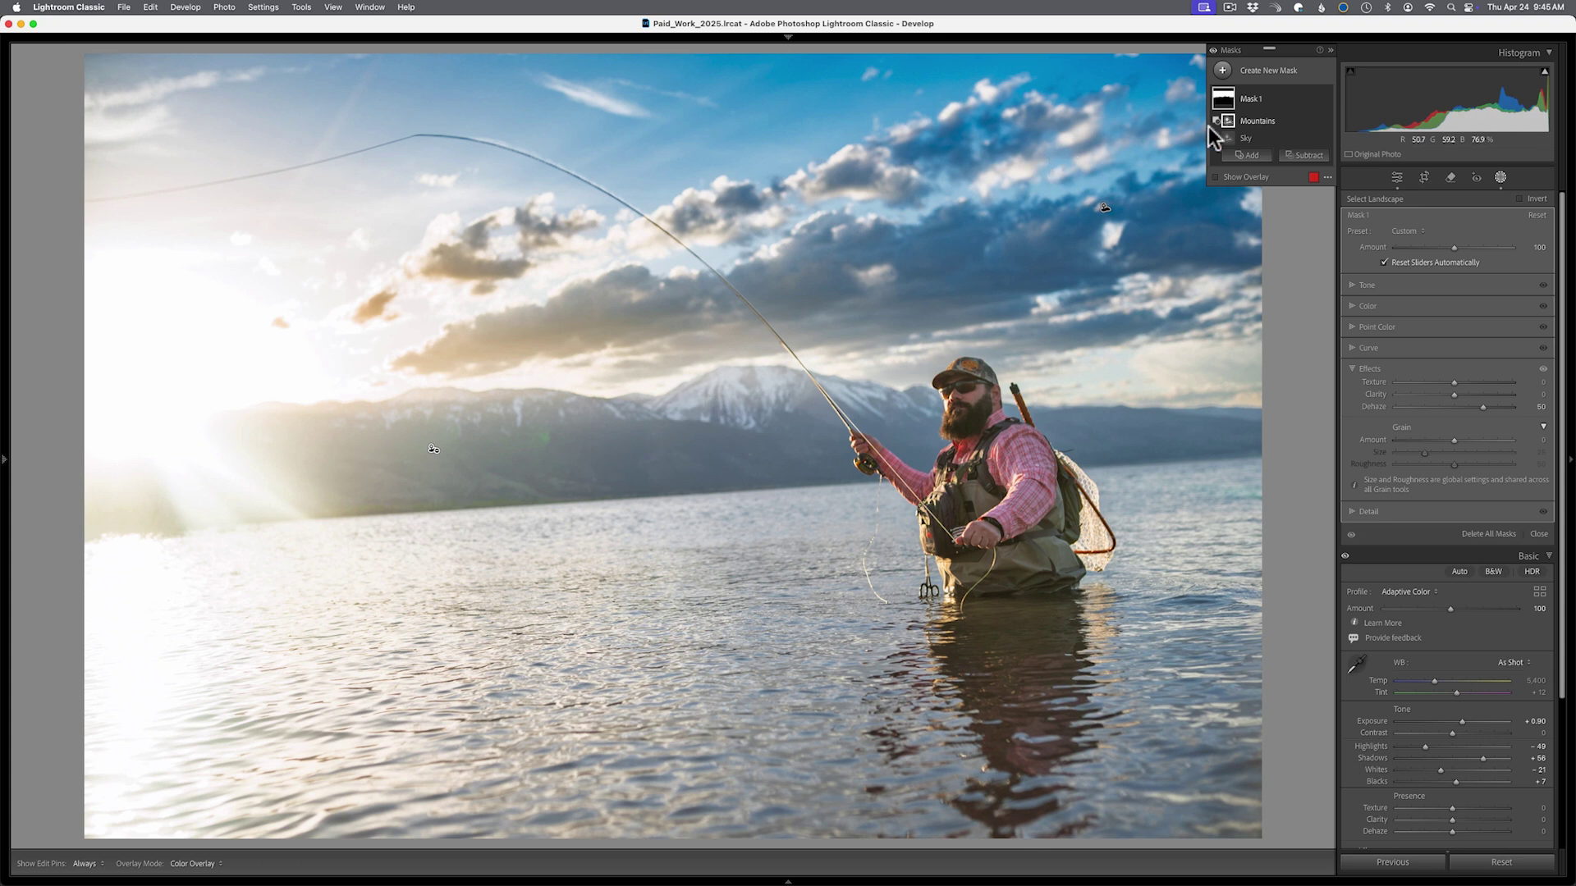
{"action": "mouse_move", "coordinate": [1264, 123]}
{"action": "mouse_move", "coordinate": [1223, 102]}
Subtract the fisherman from Mask 1 with Select Subject, then return to the Library grid
{"action": "left_click", "coordinate": [1296, 156]}
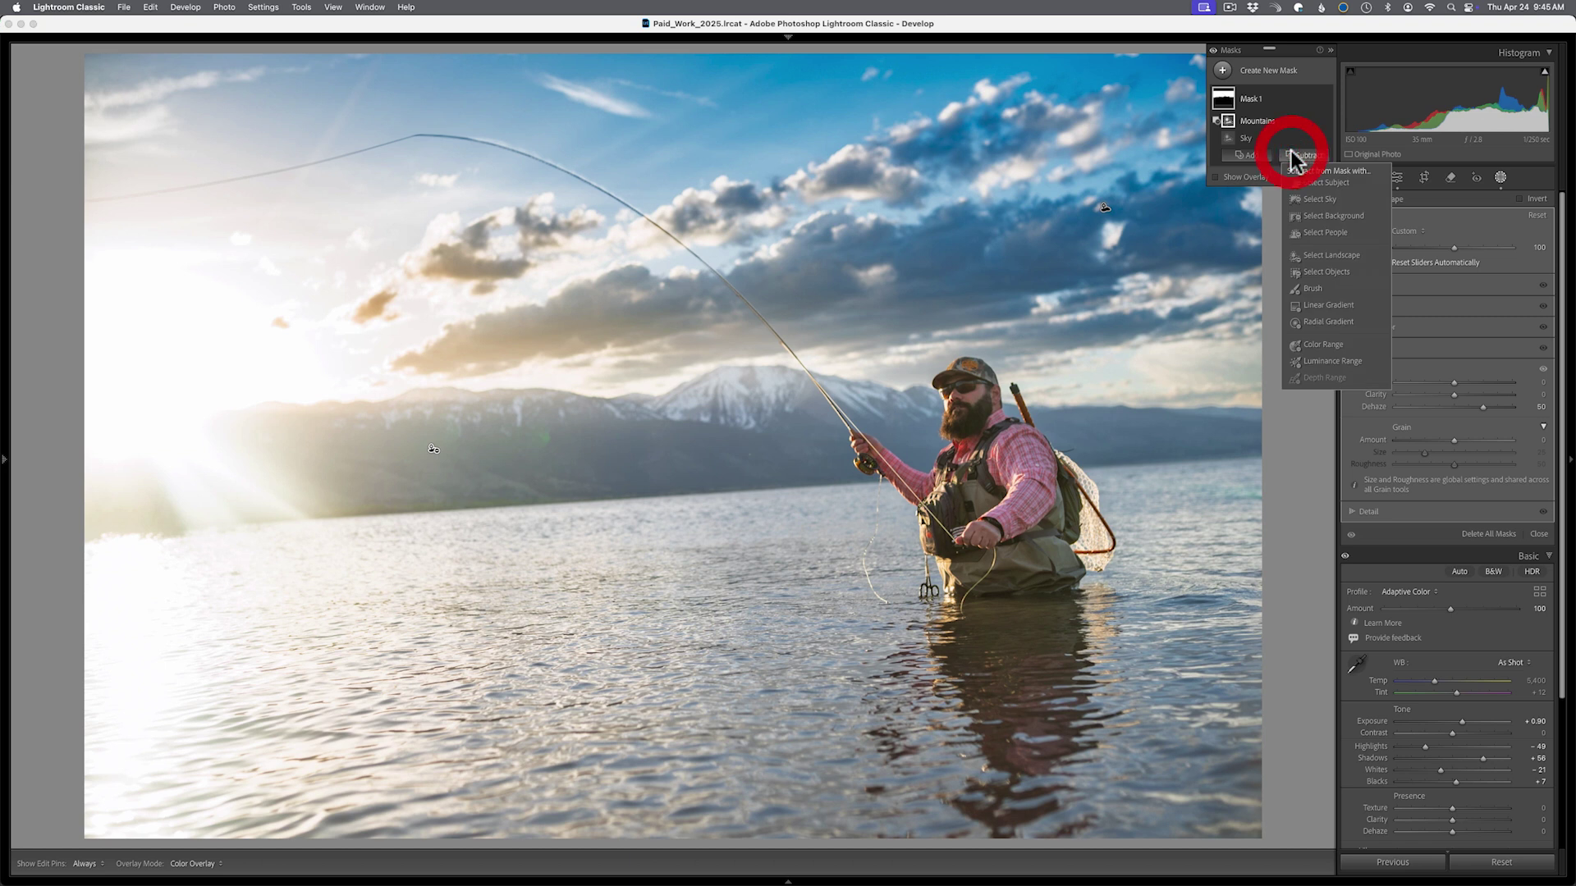
{"action": "left_click", "coordinate": [1325, 183]}
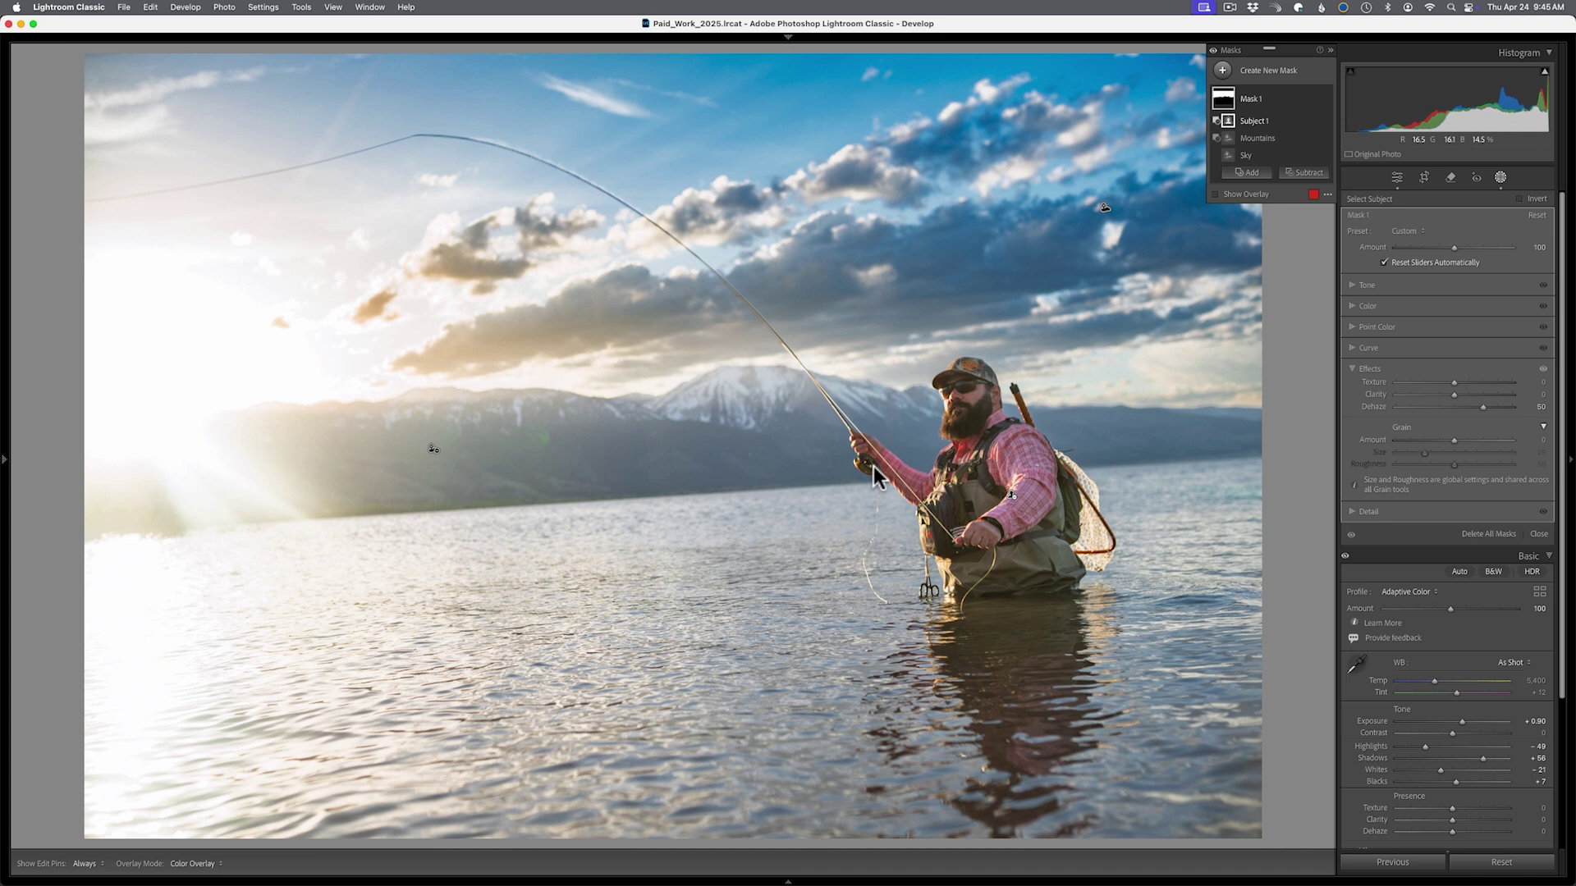
{"action": "key", "text": "g"}
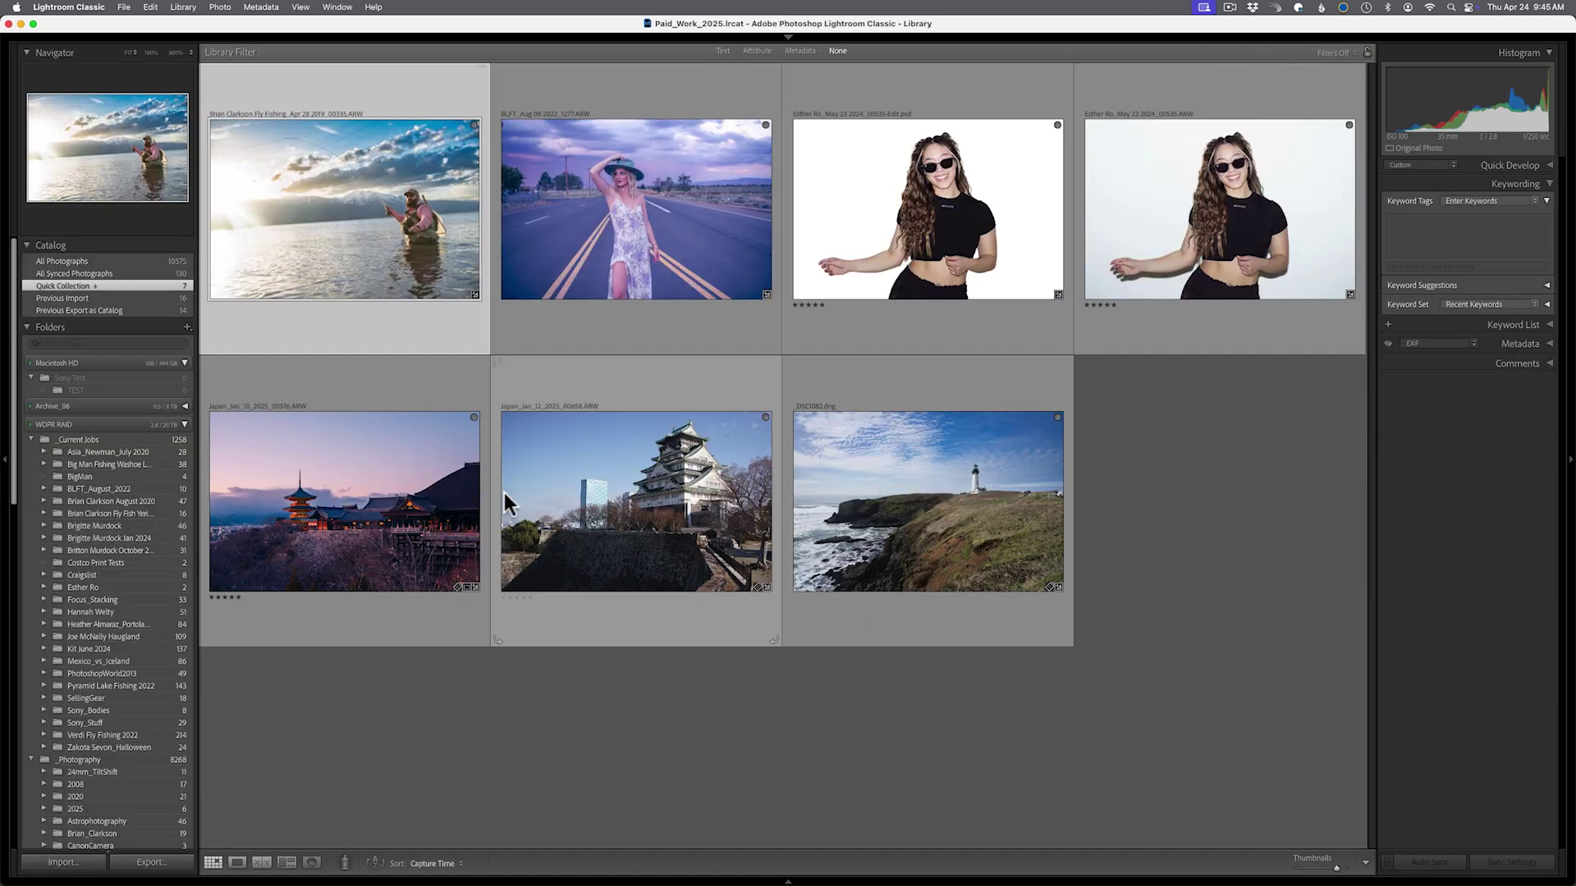
Open the road portrait in Develop and show its existing Mask 1 in the masking panel
{"action": "double_click", "coordinate": [667, 249]}
{"action": "key", "text": "d"}
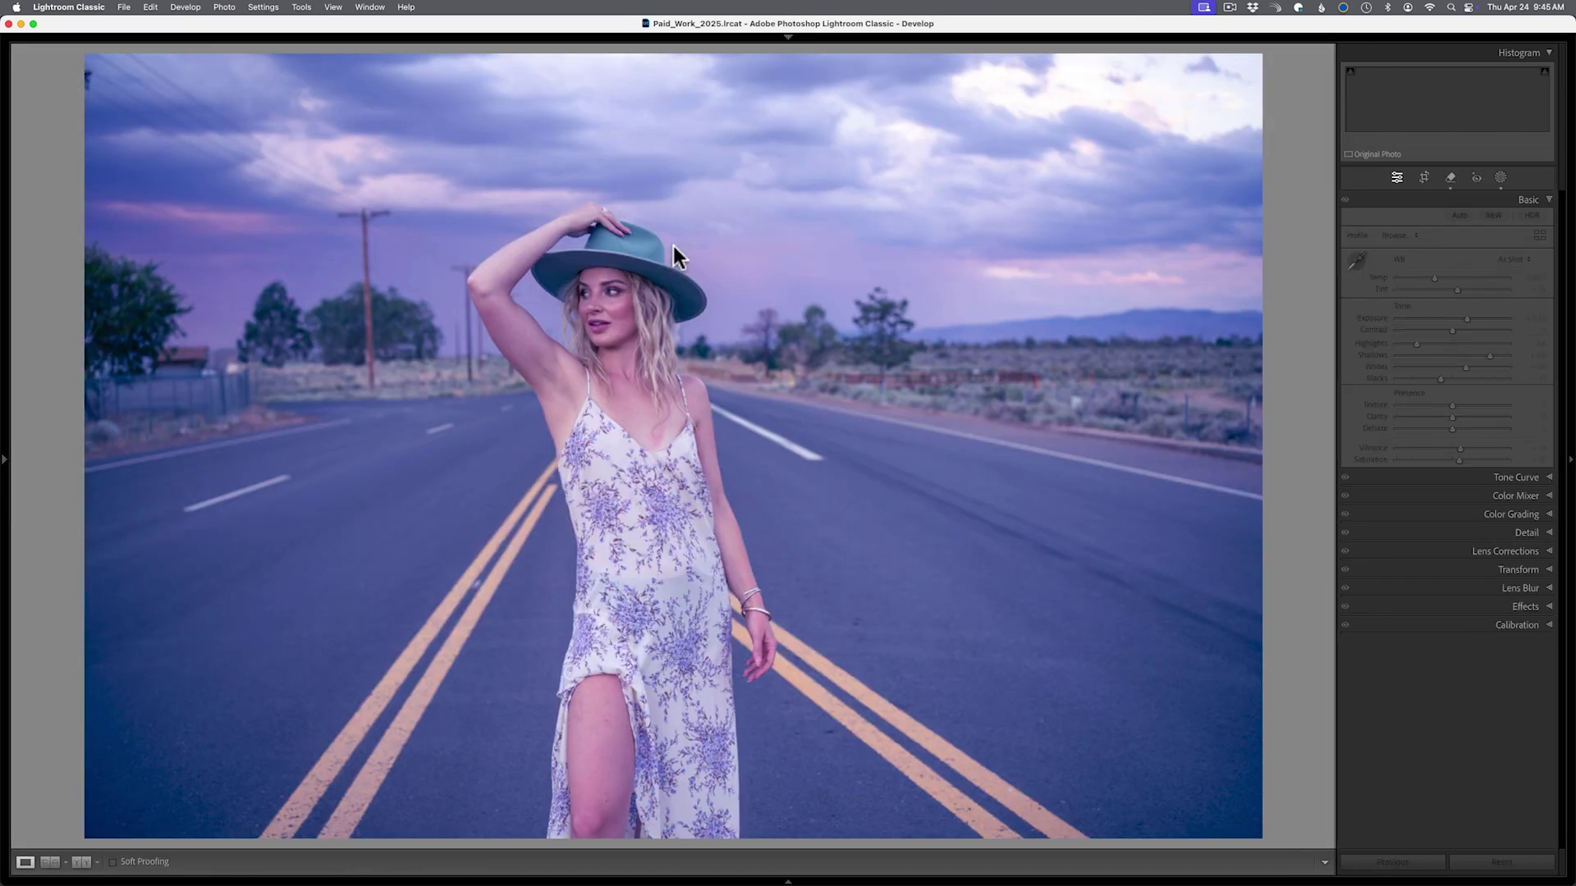
{"action": "left_click", "coordinate": [1498, 178]}
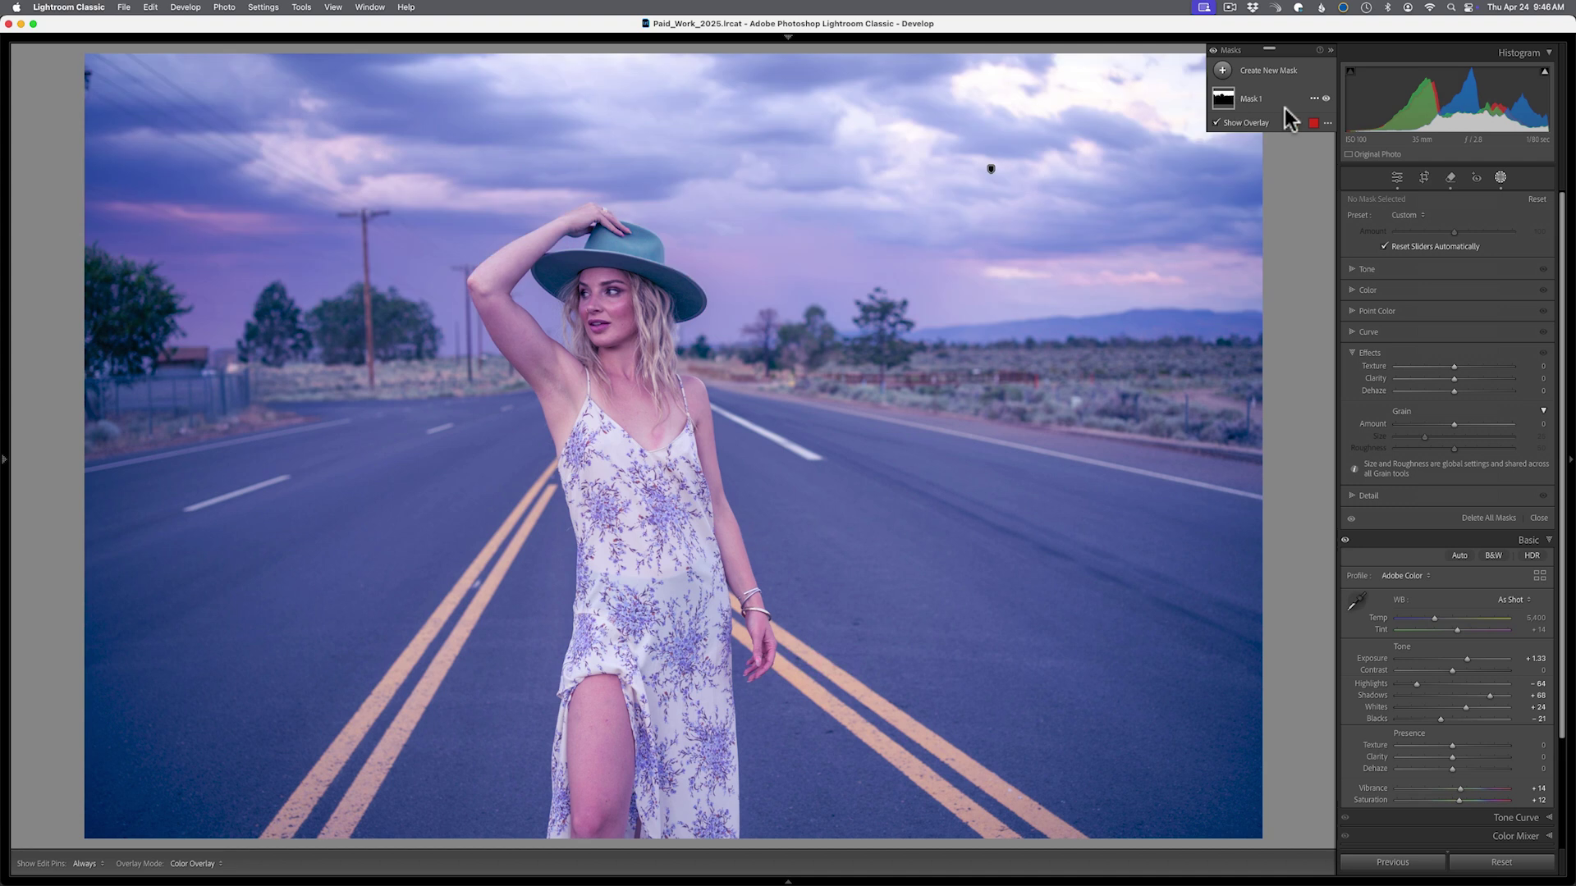
{"action": "left_click", "coordinate": [1323, 98]}
{"action": "left_click", "coordinate": [1241, 71]}
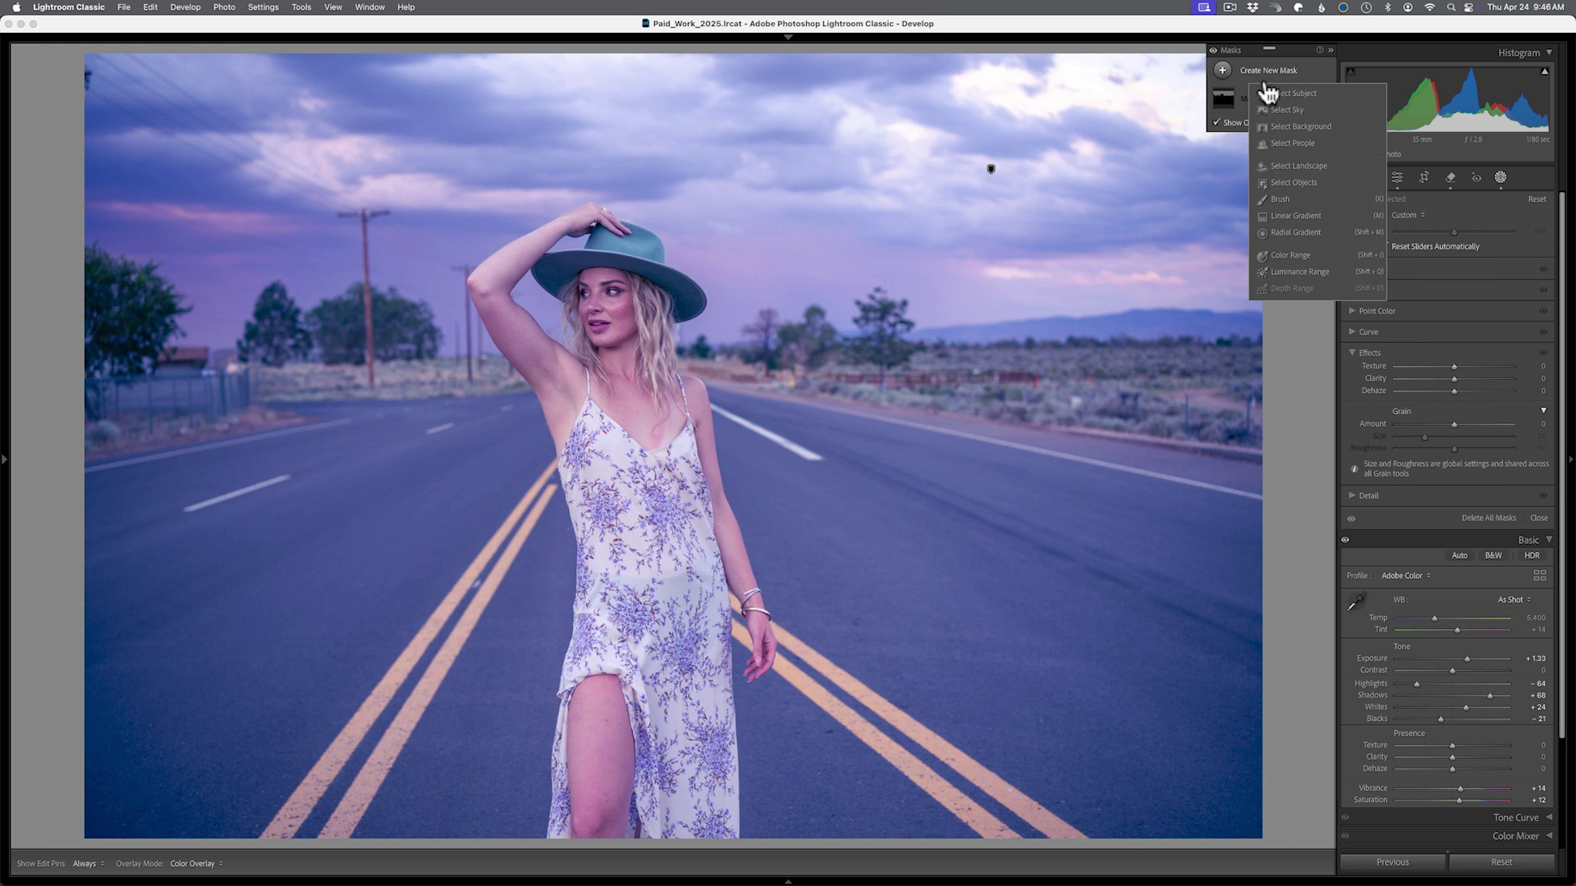
{"action": "left_click", "coordinate": [1285, 167]}
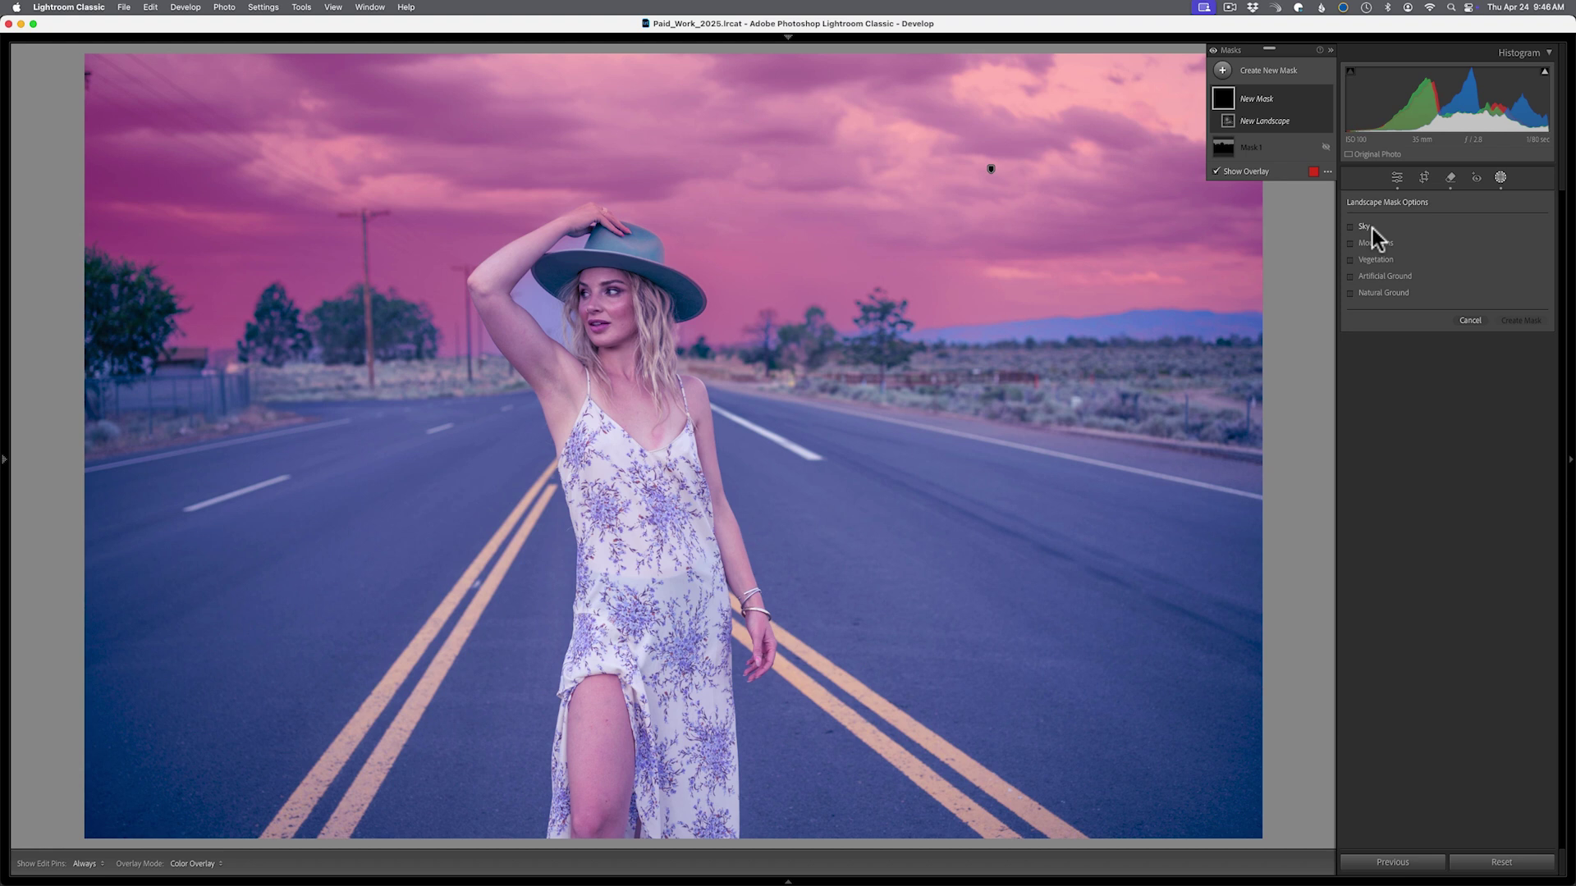
{"action": "left_click", "coordinate": [1471, 321]}
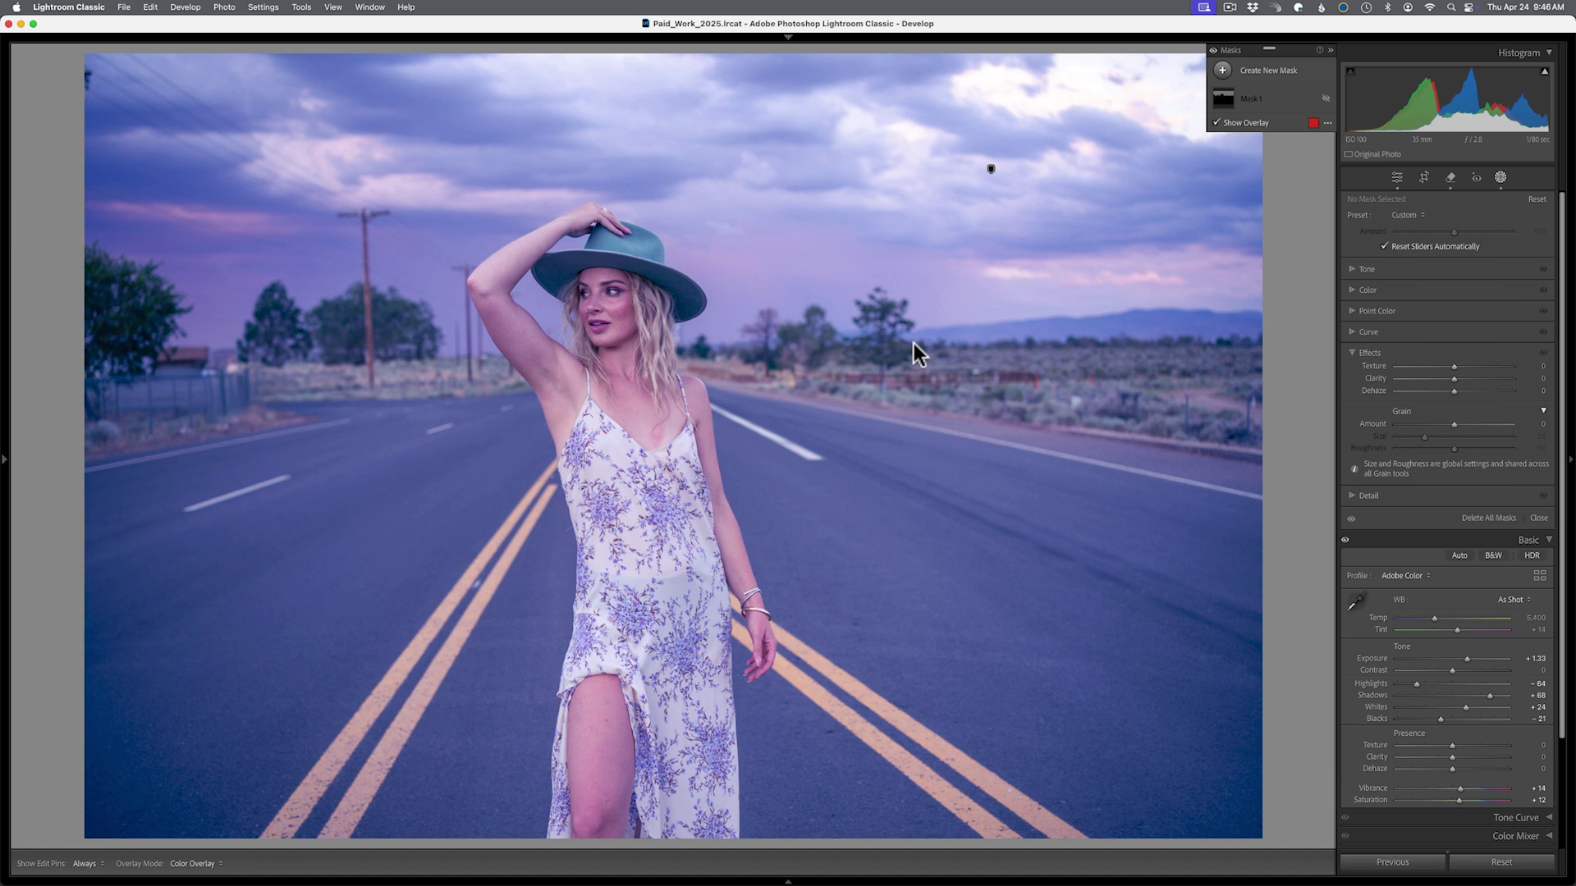
Return to the Library grid showing the Quick Collection's seven photos
{"action": "key", "text": "g"}
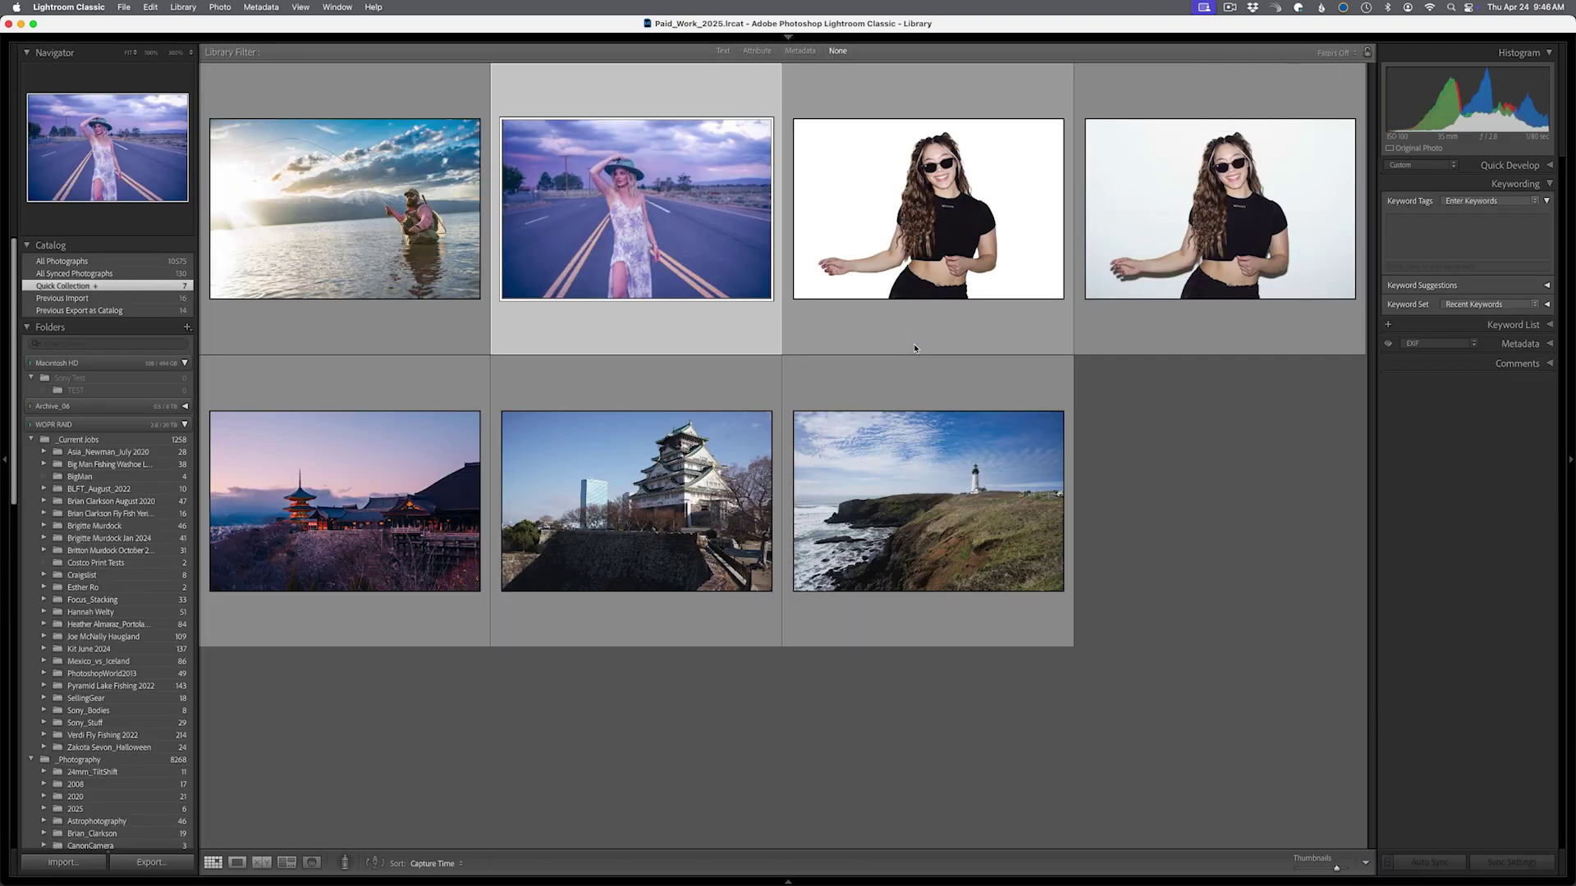